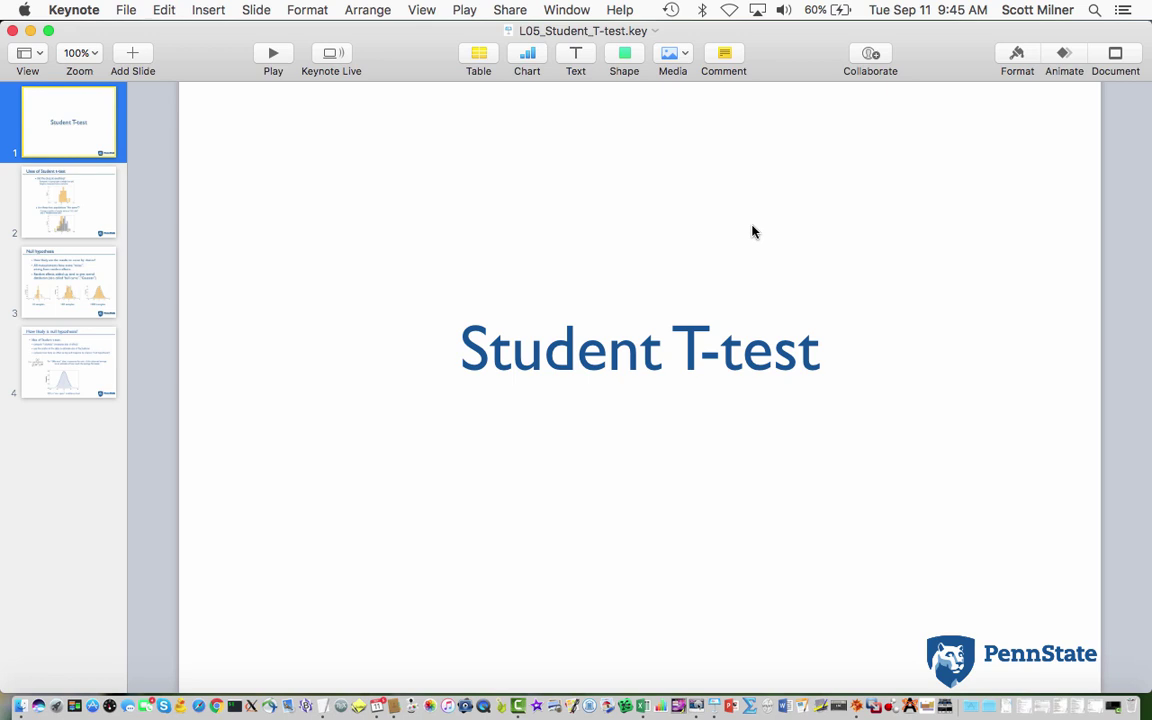
- Show slide 2, 'Uses of Student t-test', with its title scrolled into view
left_click(86, 201)
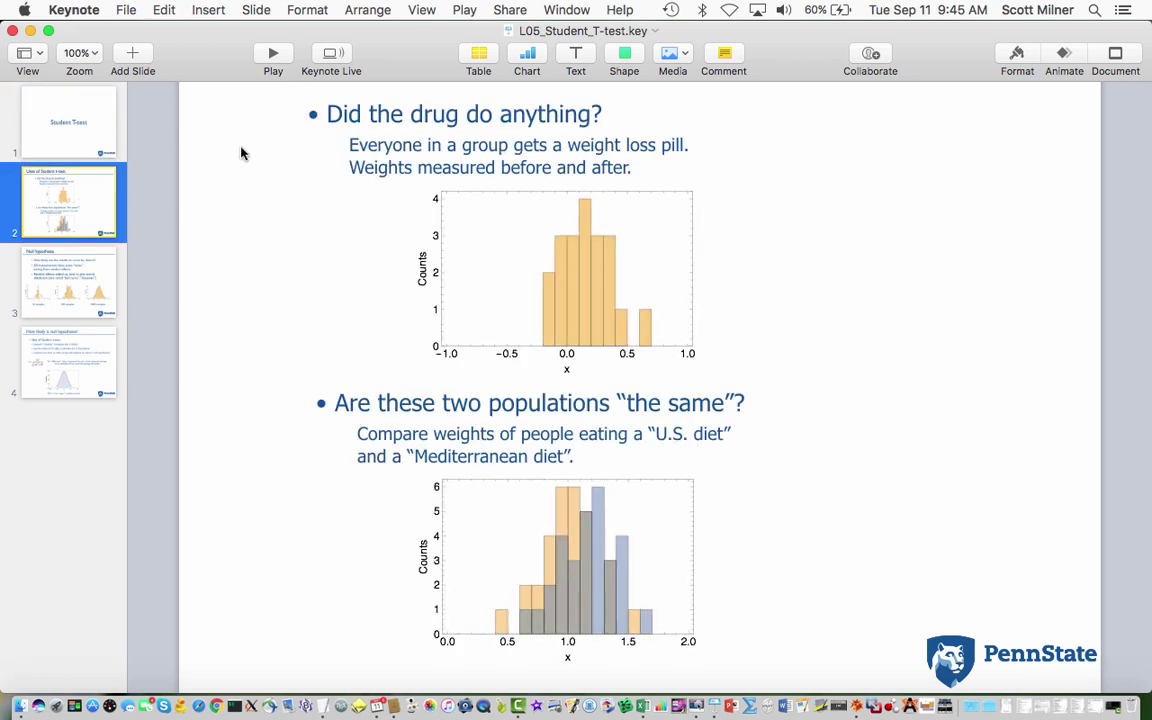
scroll(240, 153, "up", 2)
scroll(240, 153, "up", 2)
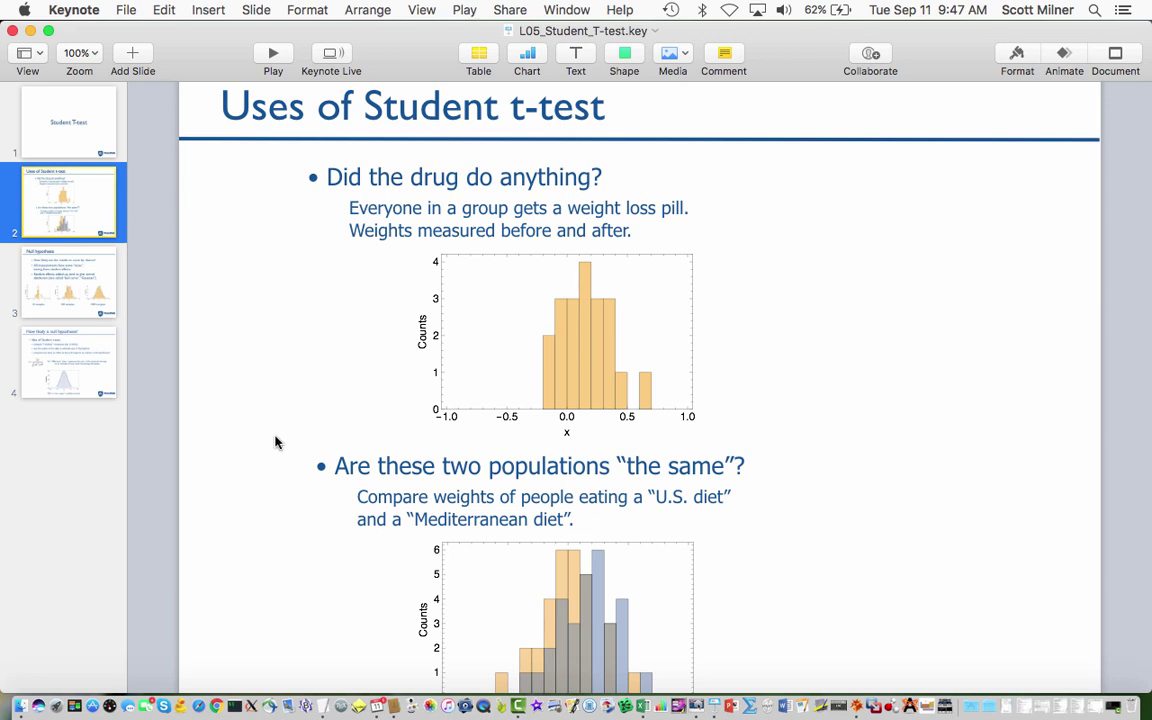
scroll(276, 441, "down", 3)
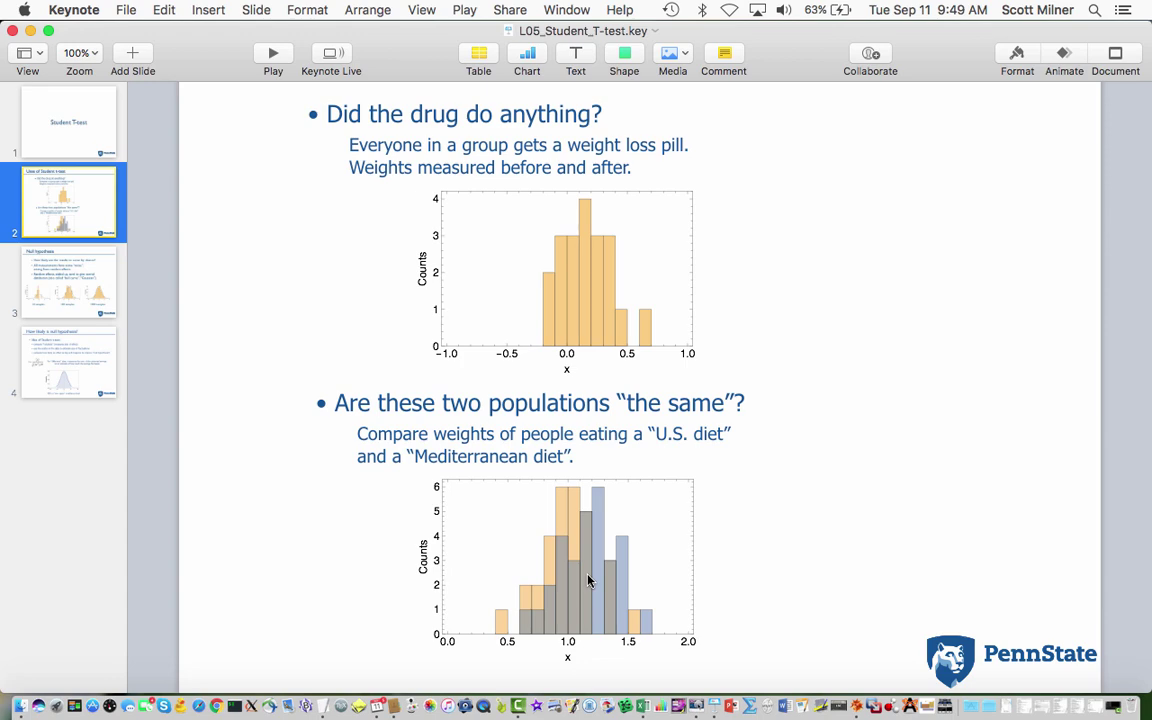
left_click(57, 292)
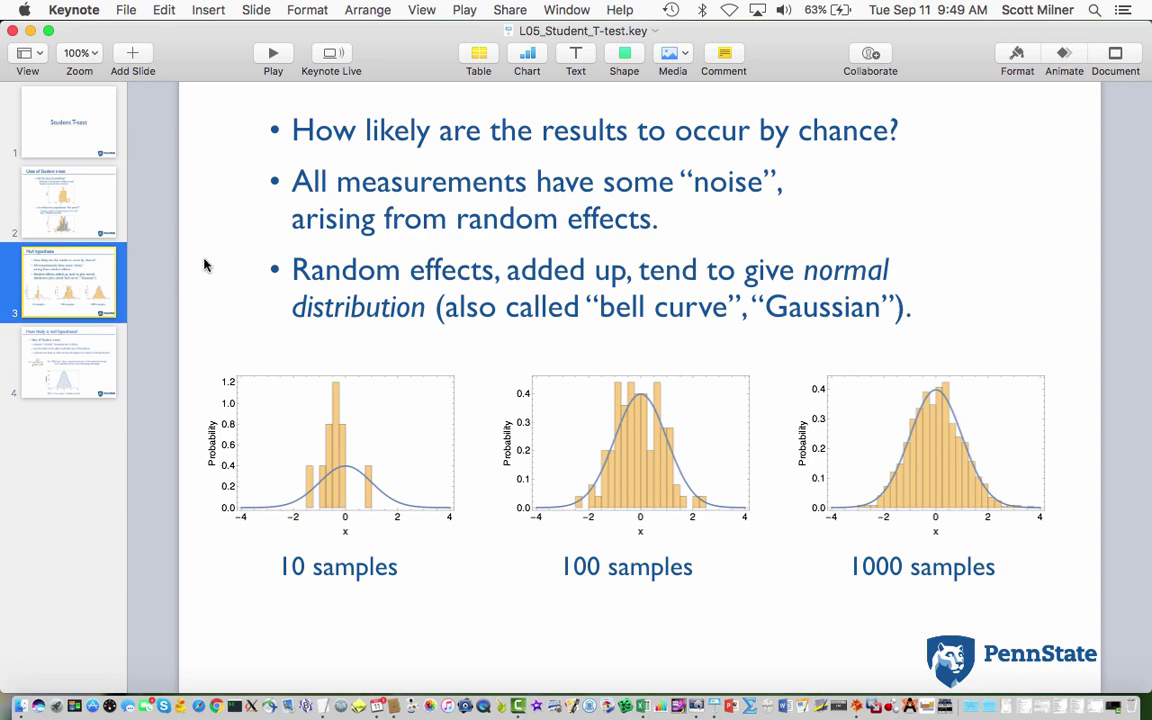
scroll(204, 265, "up", 4)
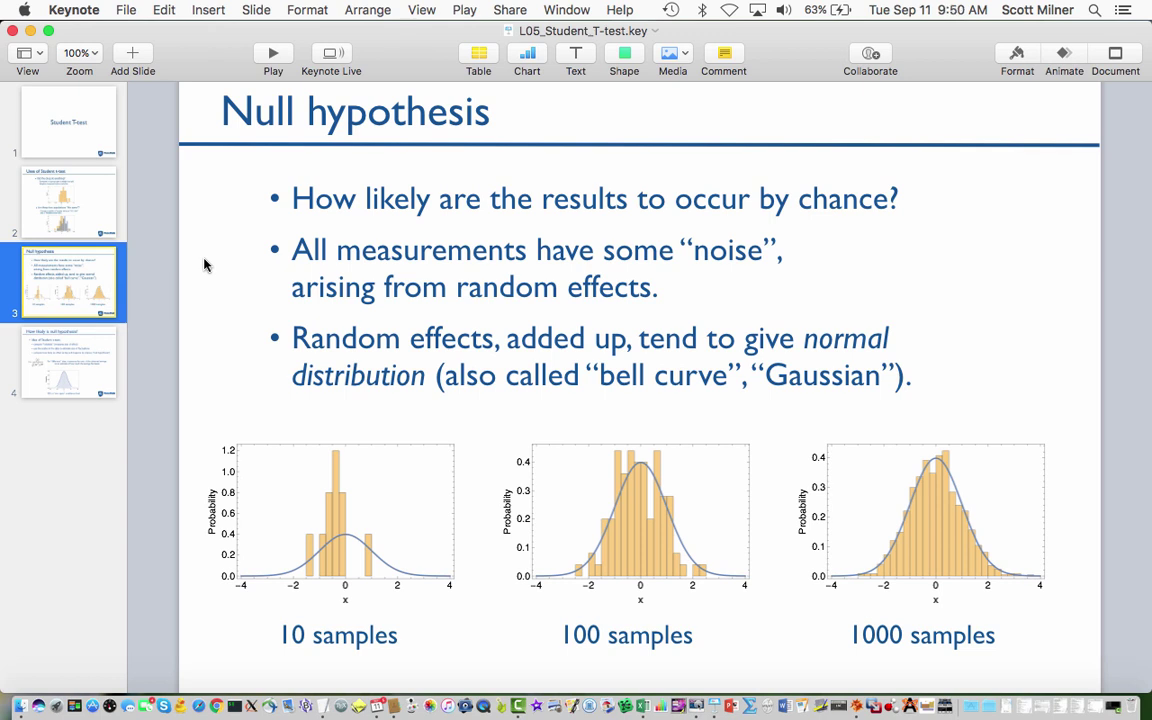
scroll(217, 363, "down", 1)
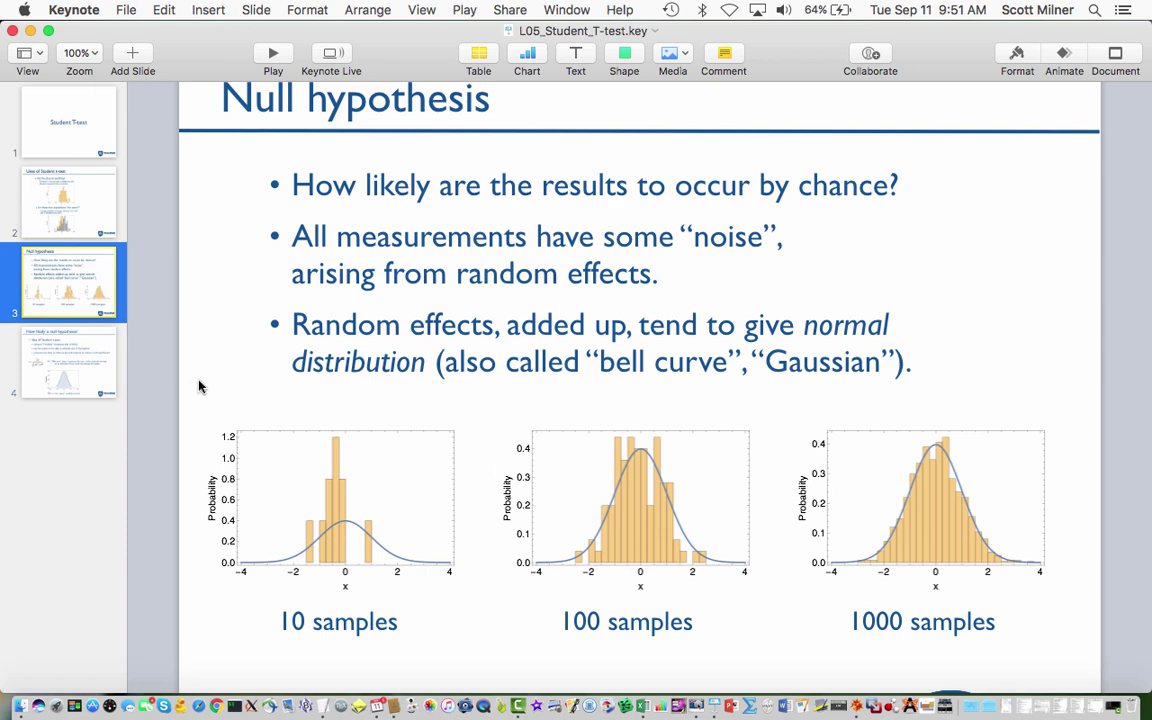
- Display slide 4, 'How likely is null hypothesis?', with its t-statistic formula and bell curve
left_click(60, 340)
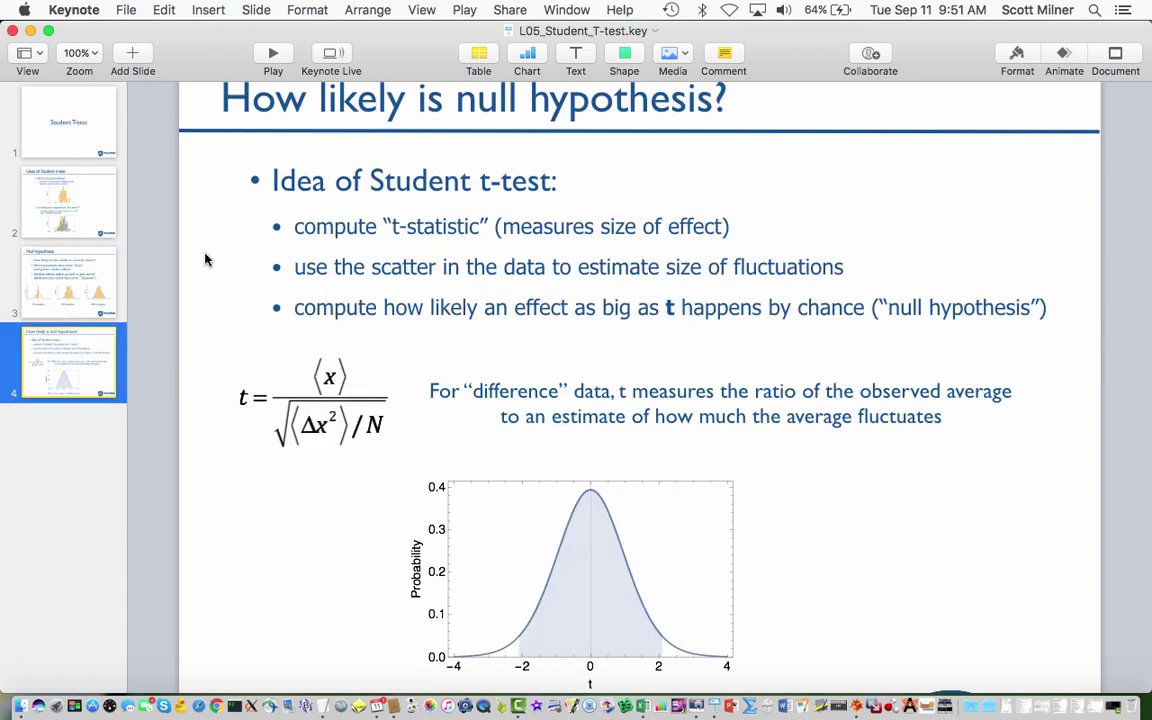
scroll(206, 261, "up", 1)
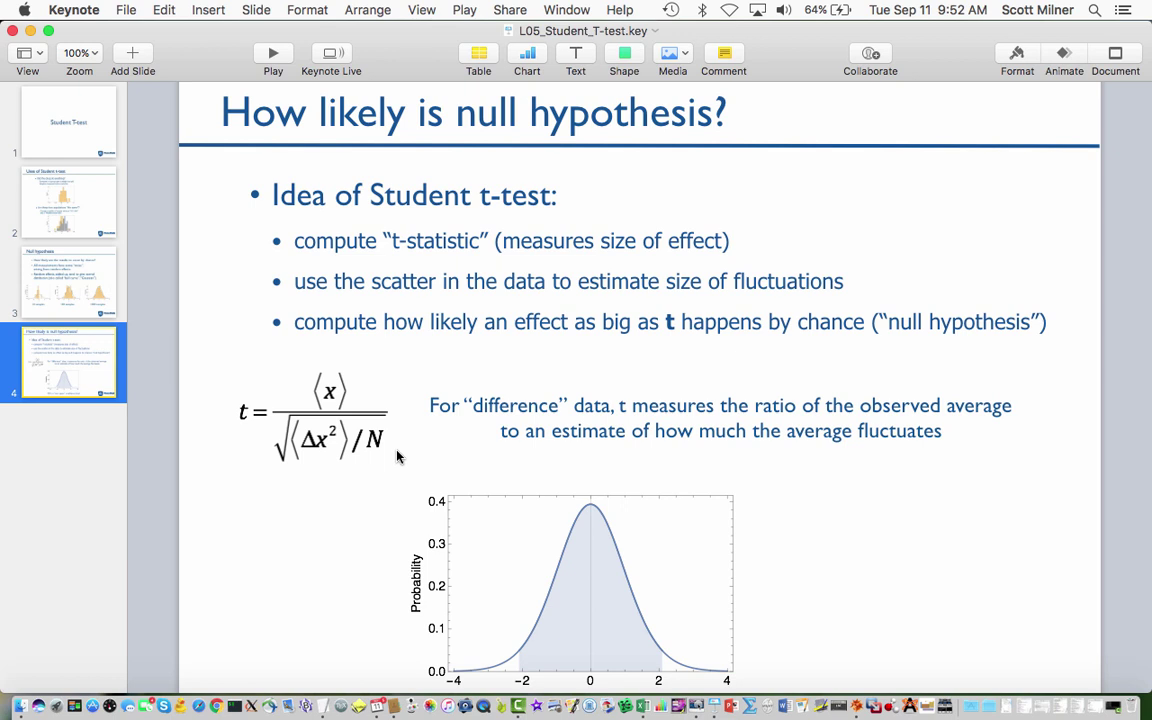
scroll(356, 404, "down", 1)
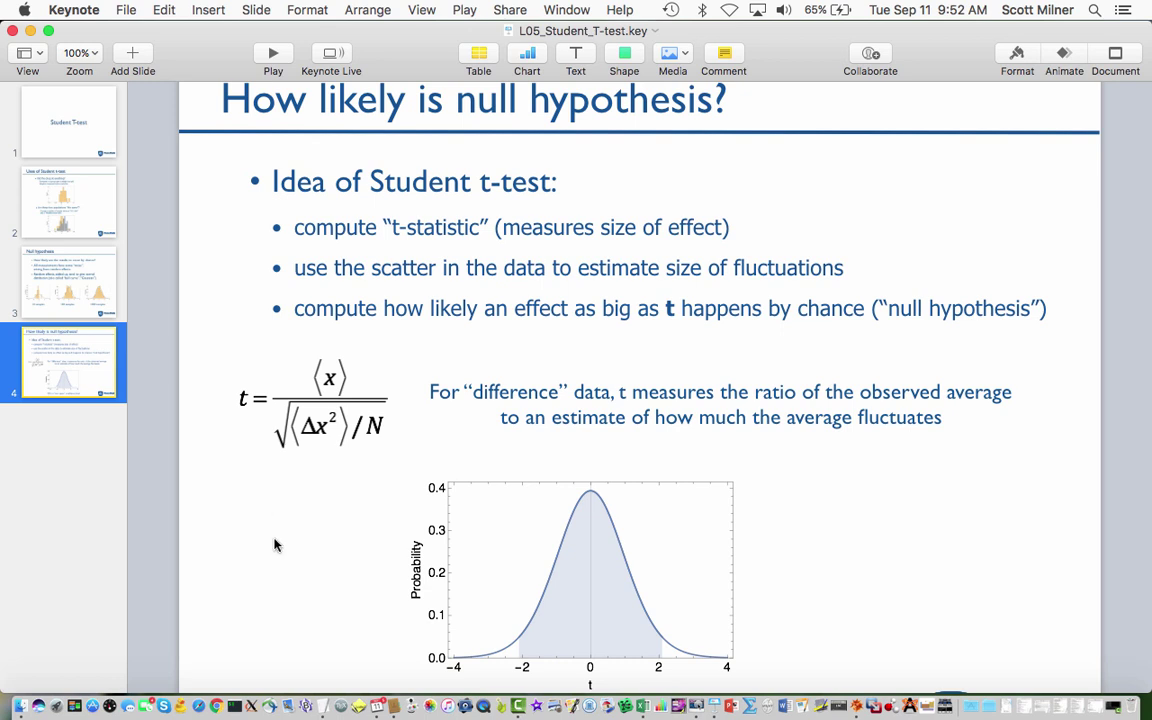
scroll(275, 543, "down", 1)
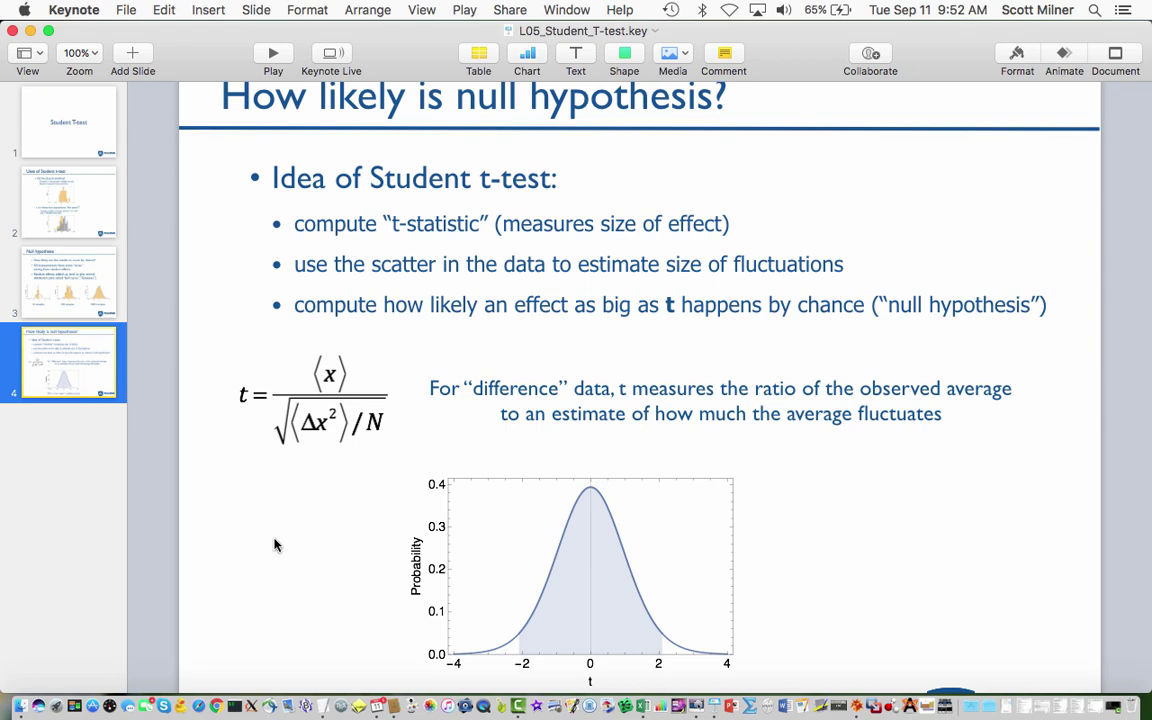
- Return to slide 3, 'Null hypothesis', with the 10-, 100- and 1000-sample histograms
left_click(52, 256)
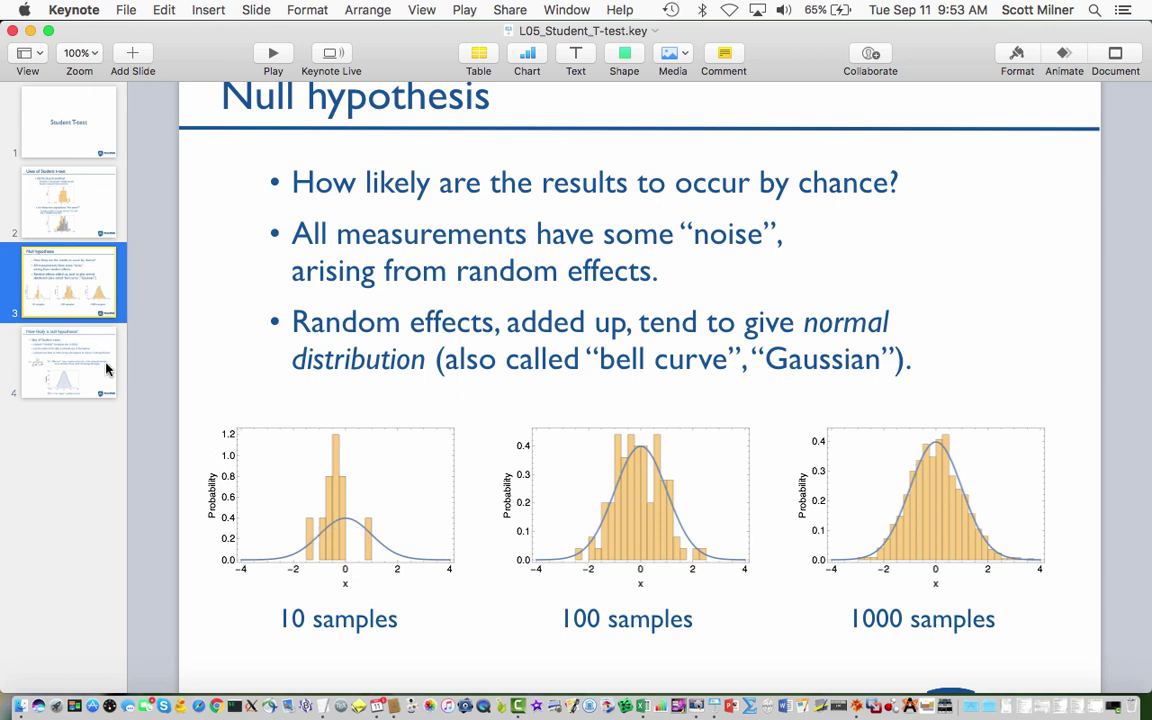
- Go back to slide 4 showing the t-statistic formula and the probability curve of t
left_click(87, 333)
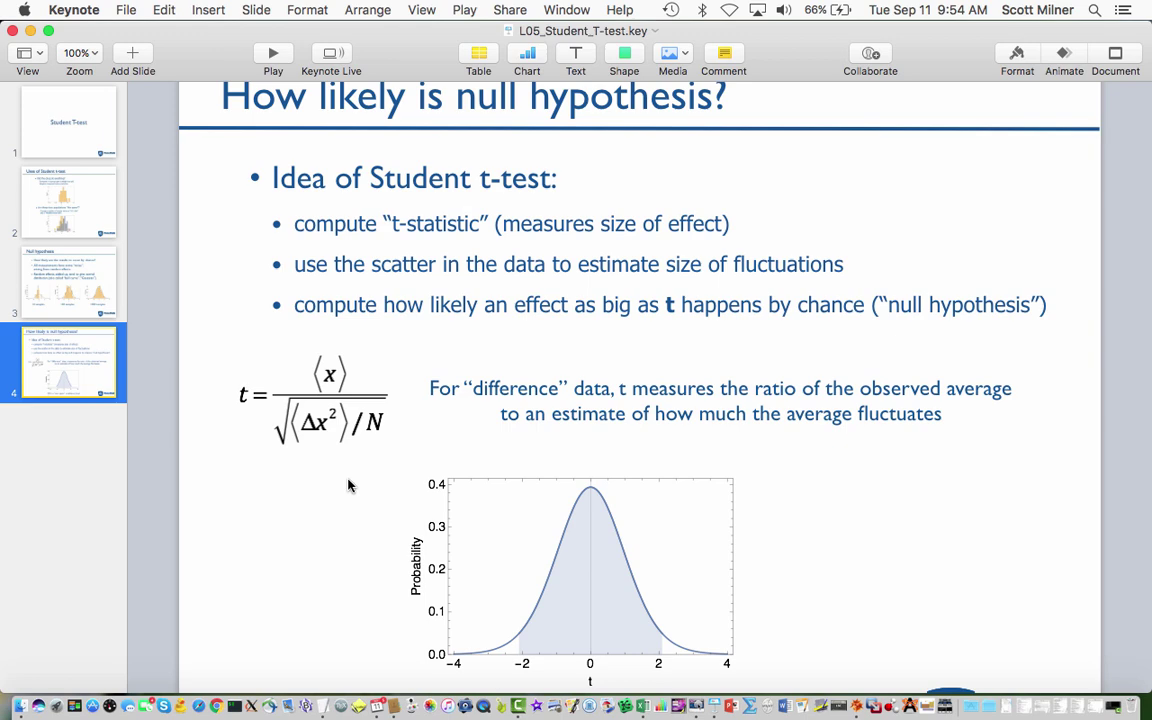
- Switch from Keynote to the L05_Student_t-test_START workbook on the U.S. vs Med sheet
key("super+Tab")
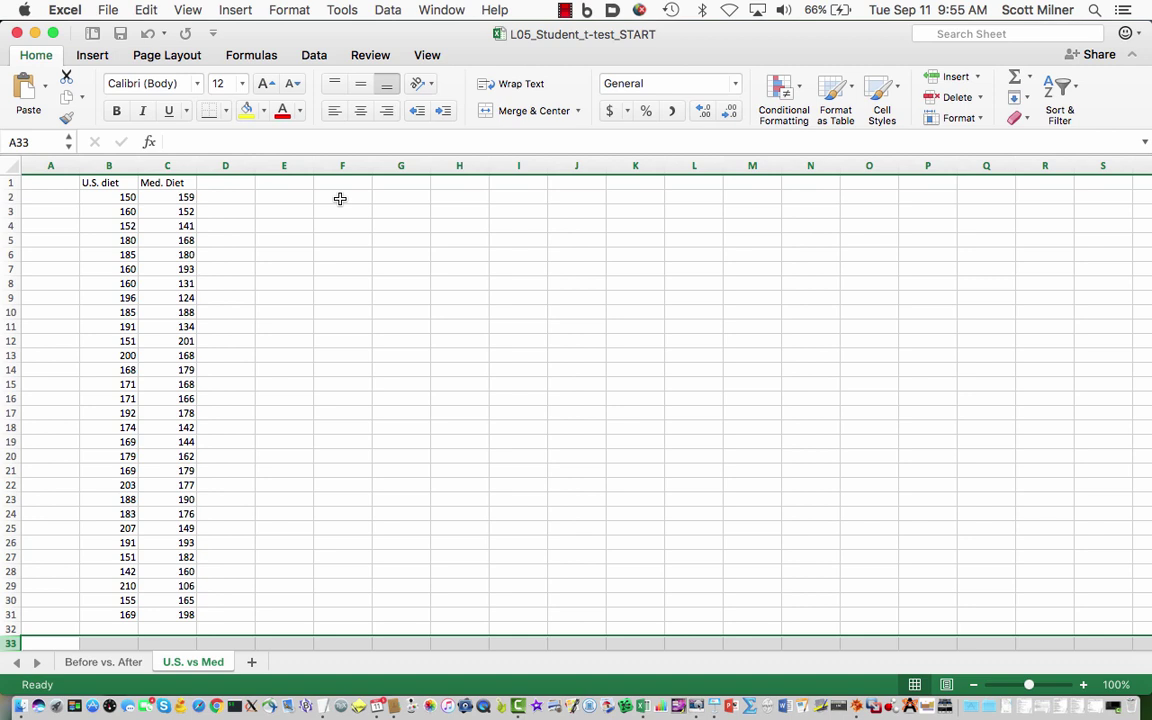
- Enter 130 and 140 in F2:F3 and extend the series in steps of 10 to 230 in F12
left_click(340, 199)
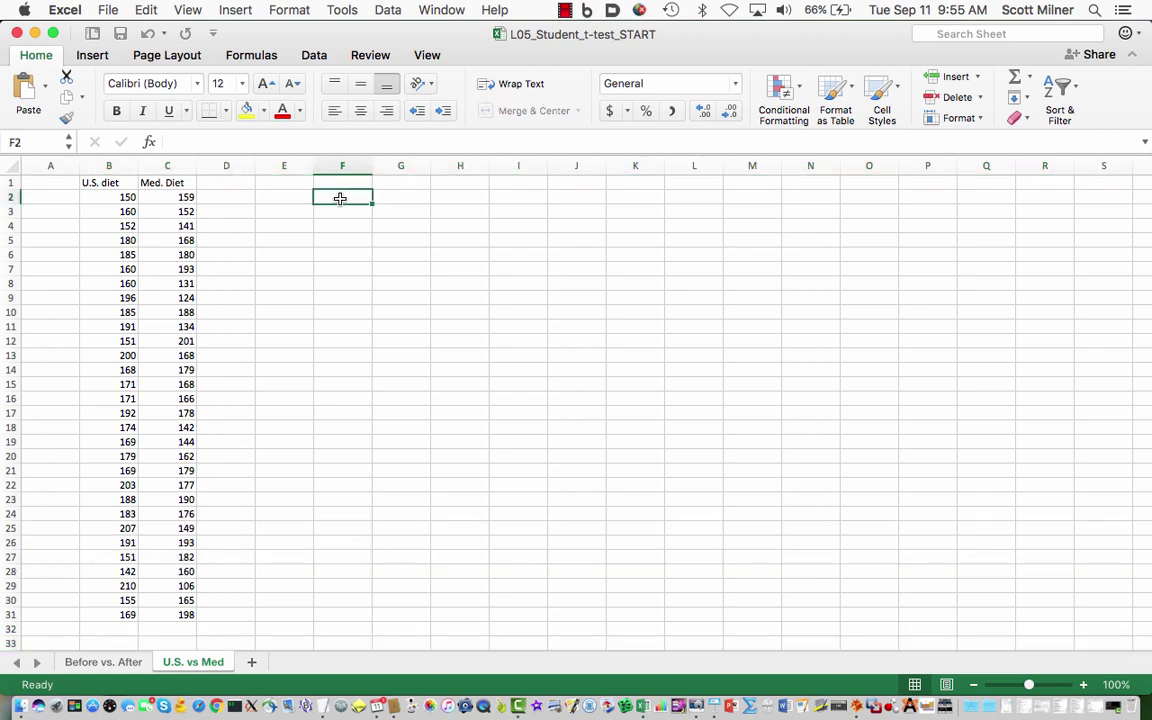
type("130")
key("Return")
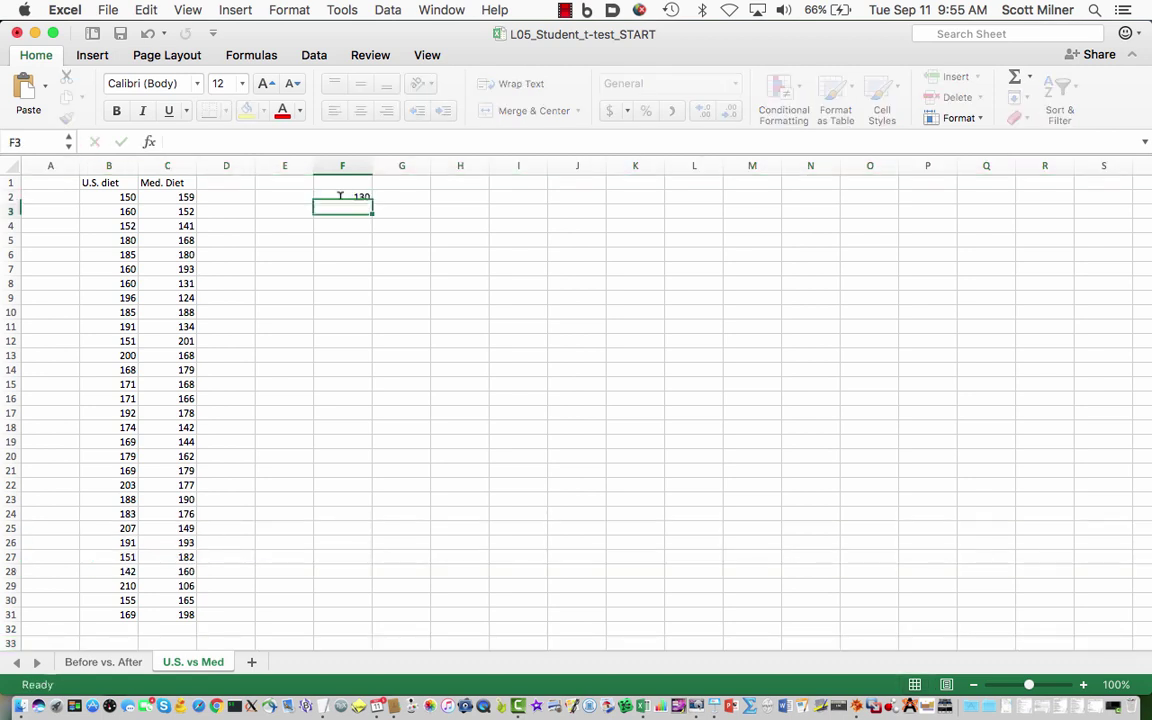
type("140")
key("Return")
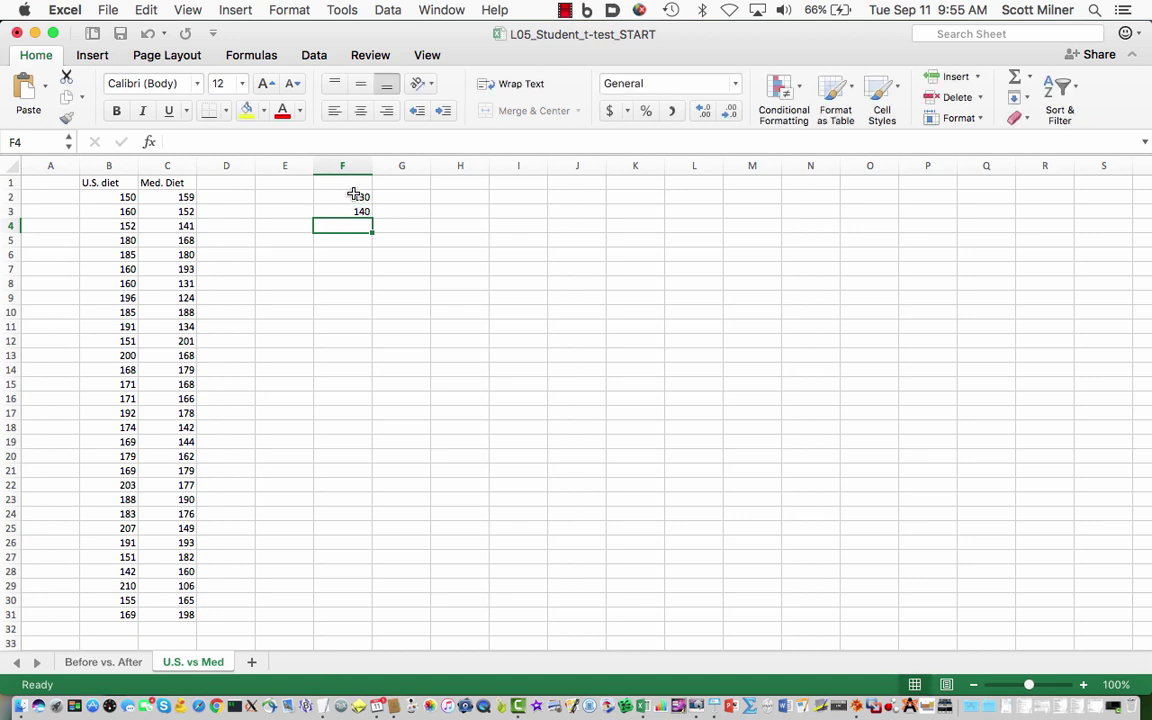
left_click_drag(354, 194, 373, 342)
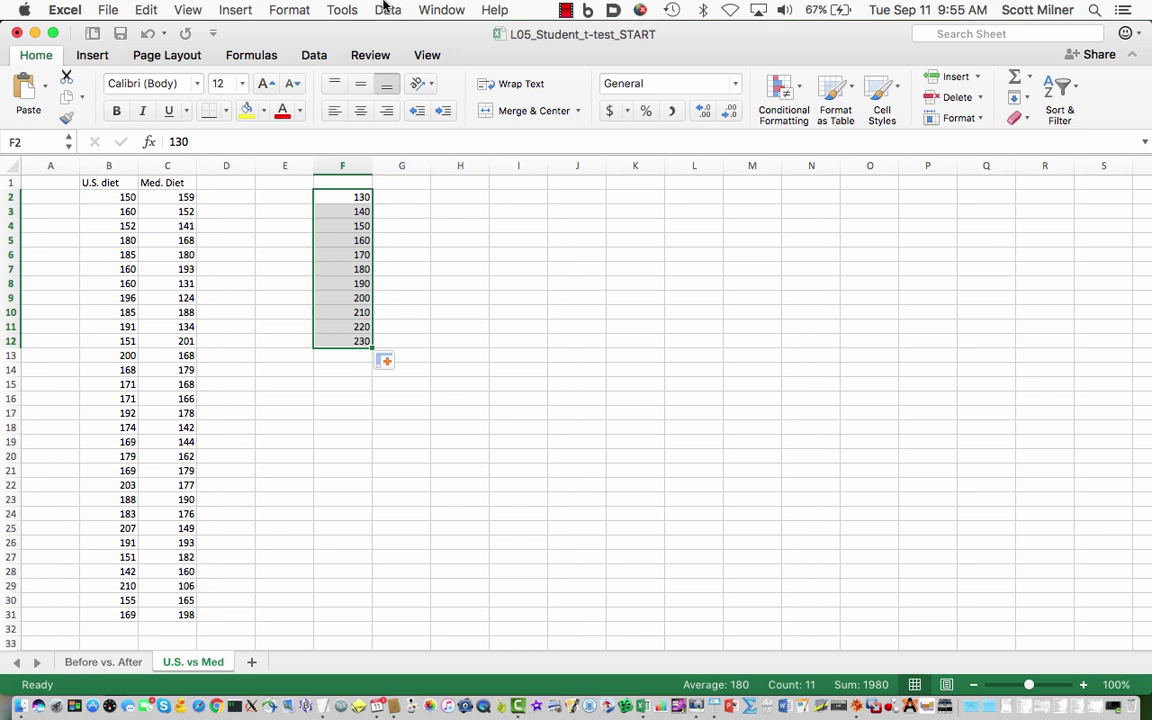
- Choose the Histogram tool from Data Analysis on the Data tab
left_click(311, 57)
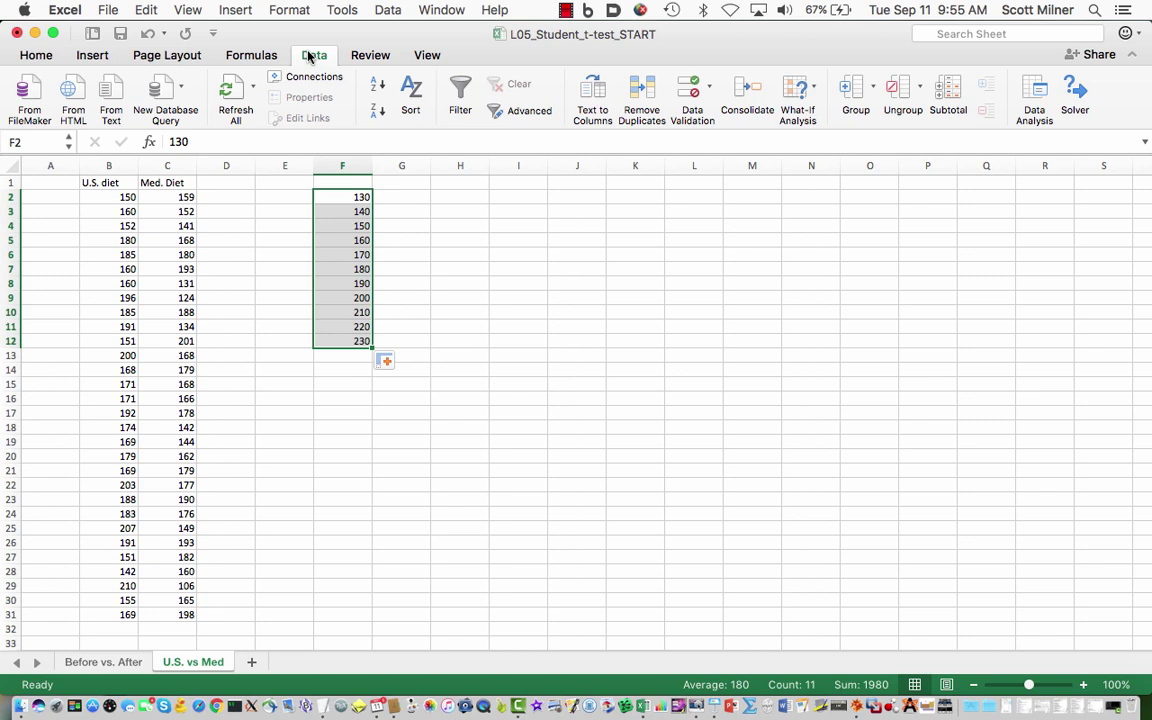
left_click(1040, 98)
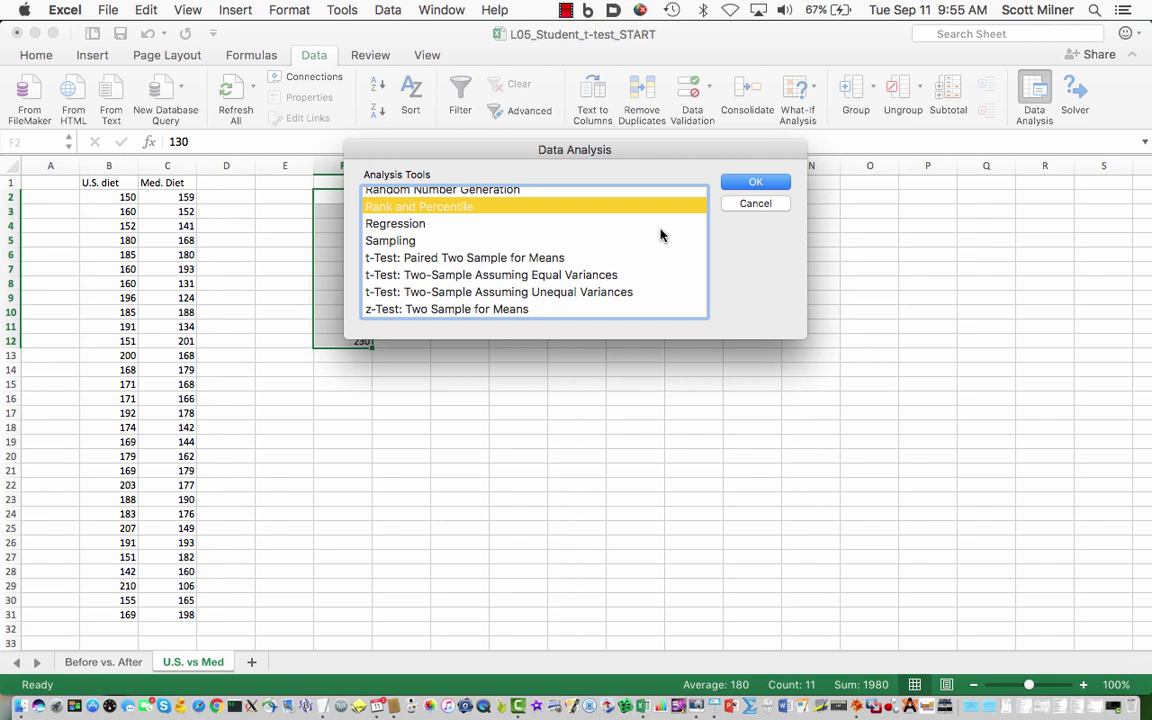
scroll(660, 235, "up", 4)
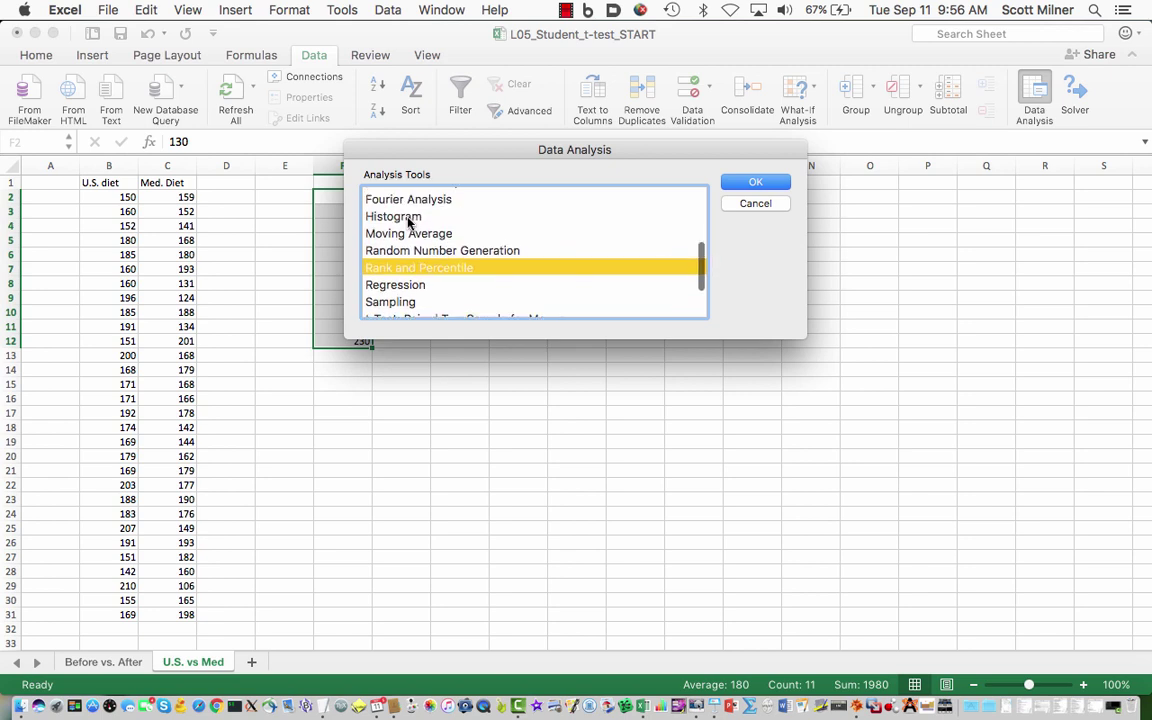
left_click(408, 218)
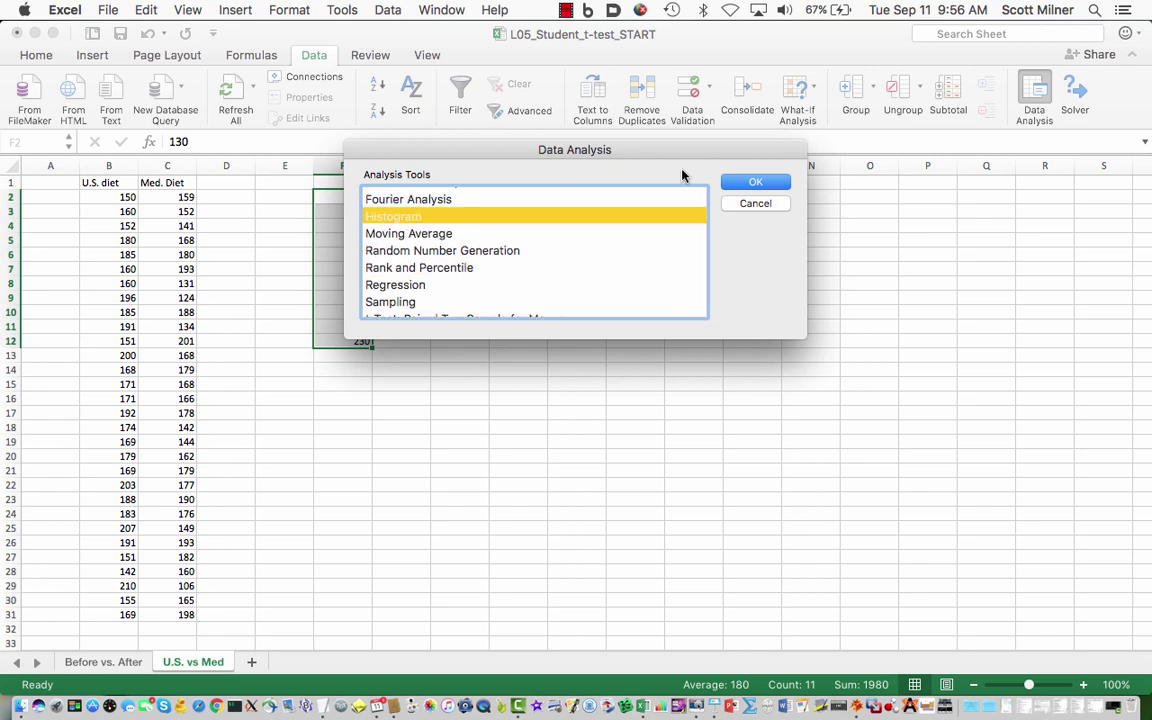
left_click(752, 184)
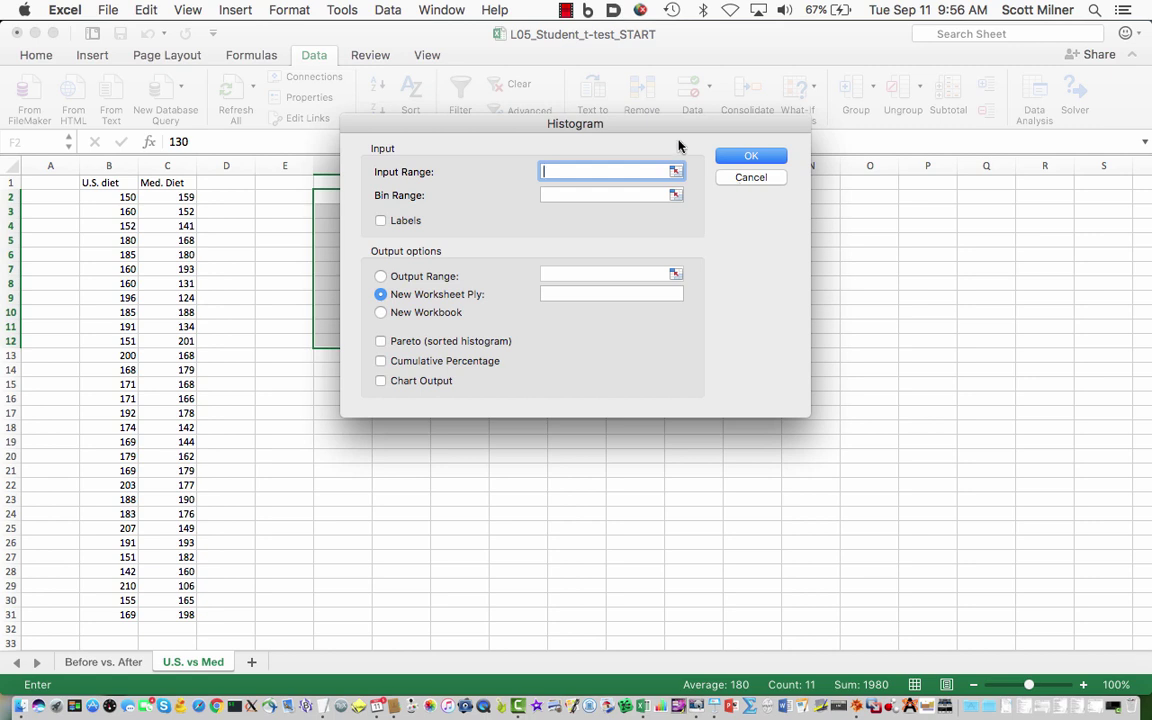
- Set the histogram Input Range to $B$2:$B$31 and Bin Range to $F$2:$F$12
left_click_drag(660, 127, 800, 229)
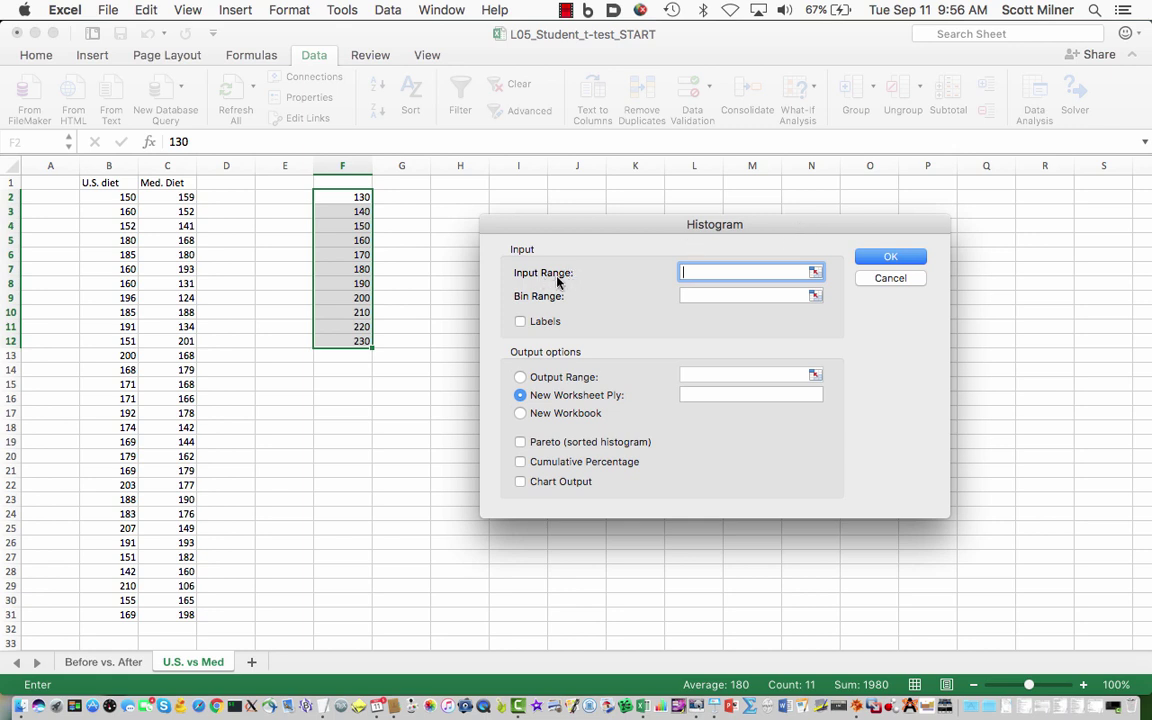
left_click(815, 271)
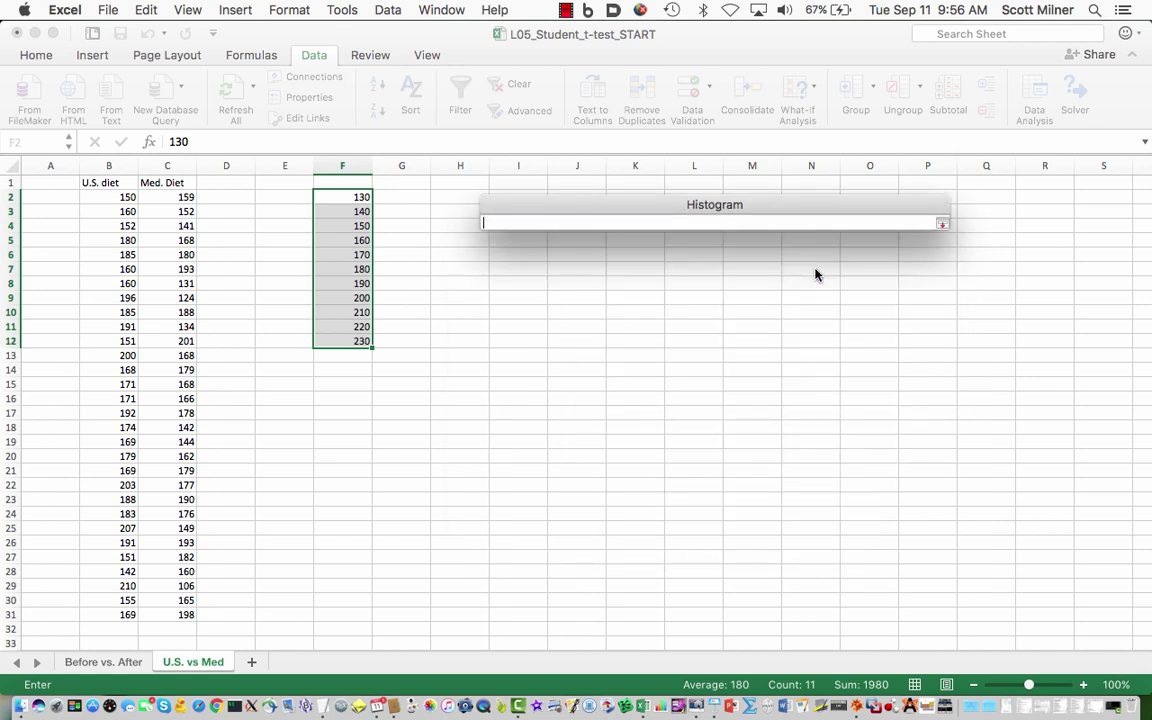
left_click(121, 198)
left_click_drag(117, 309, 127, 618)
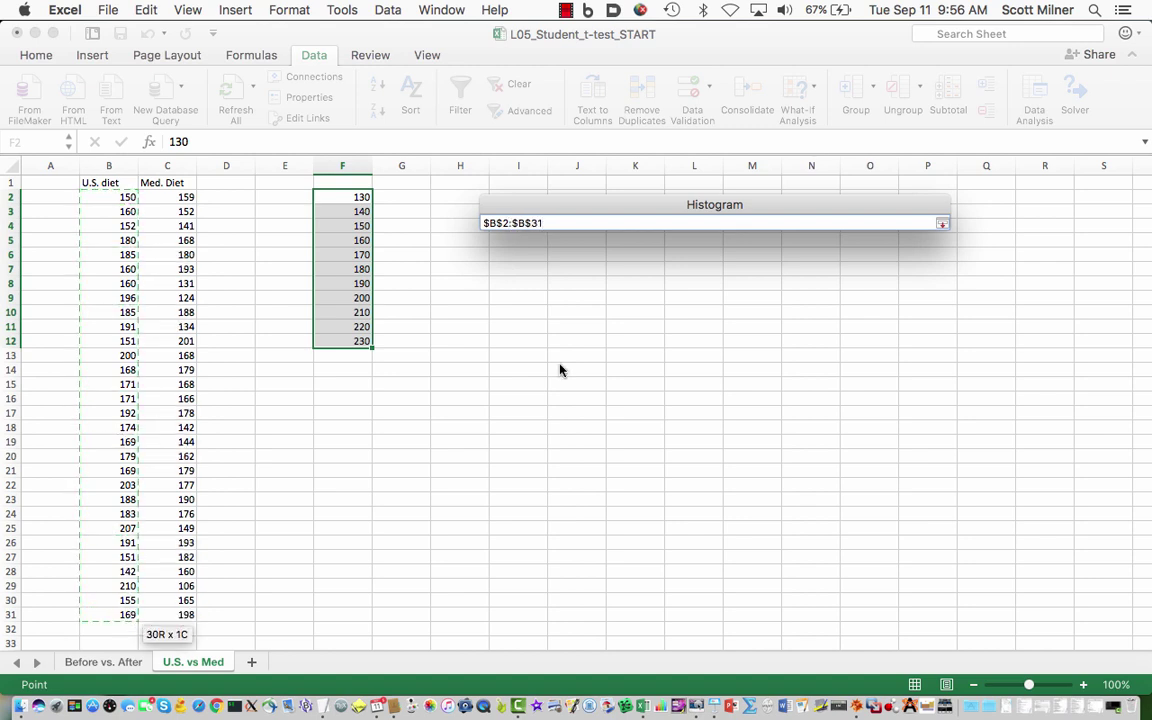
left_click(941, 221)
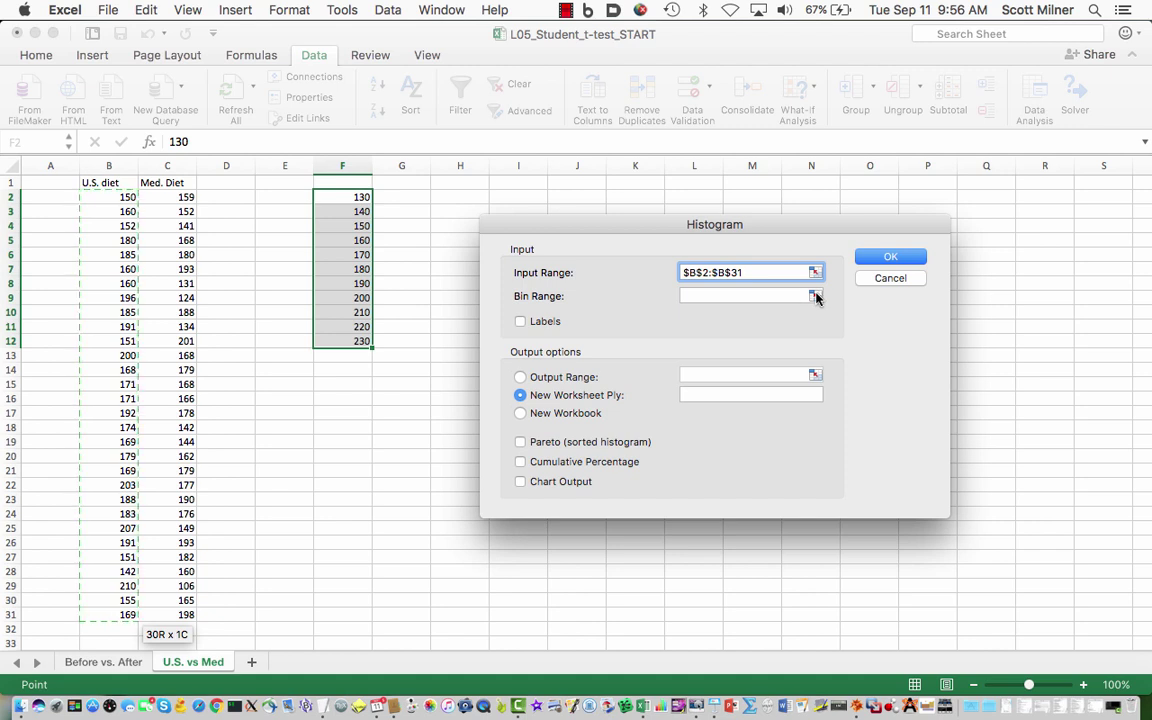
left_click(816, 297)
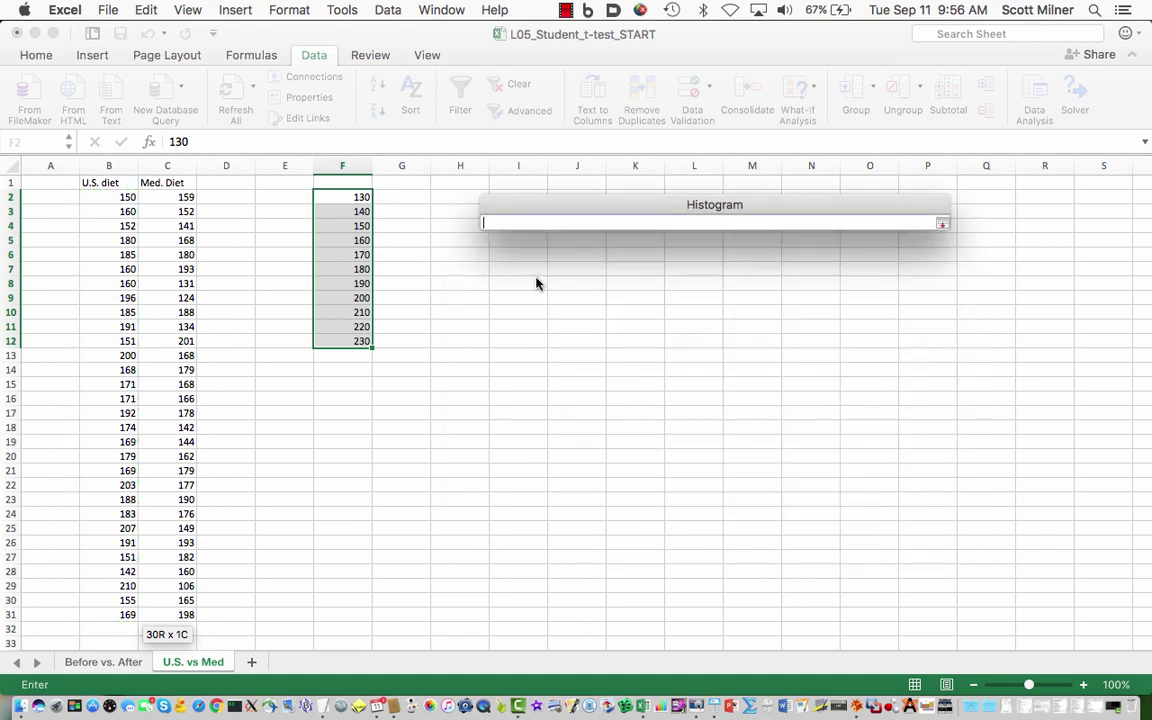
left_click(350, 199)
left_click_drag(348, 198, 352, 342)
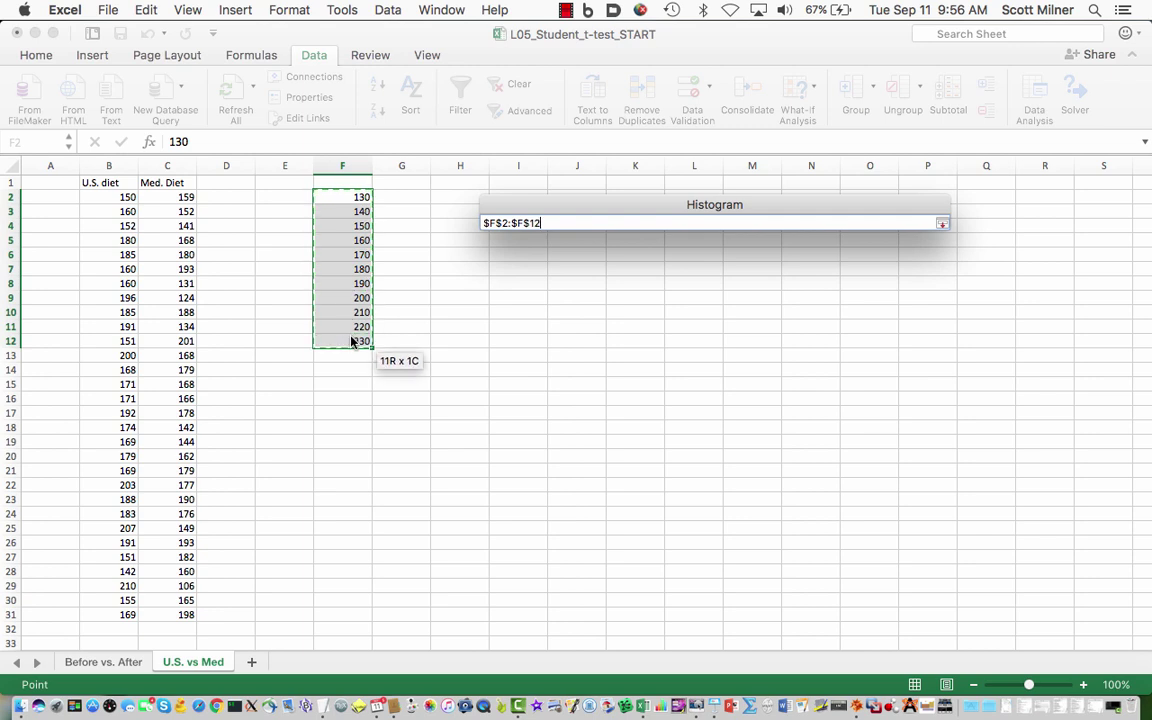
left_click(941, 224)
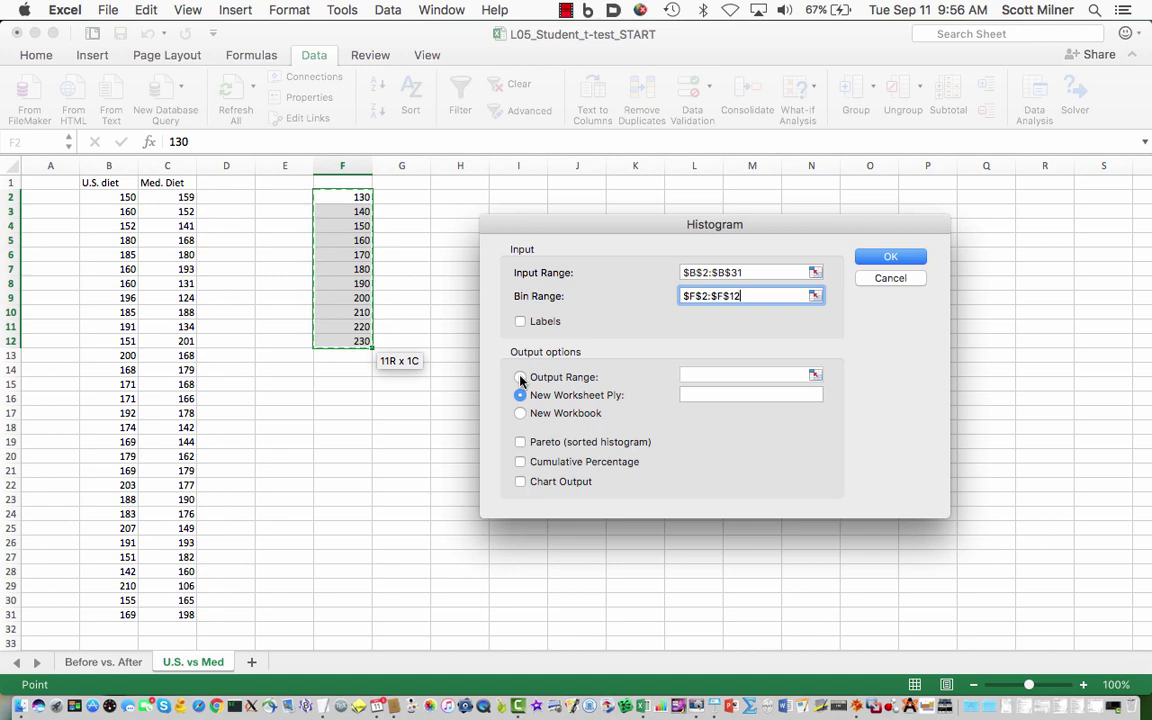
- Send the histogram output to $H$1 and generate the Bin/Frequency table
left_click(521, 380)
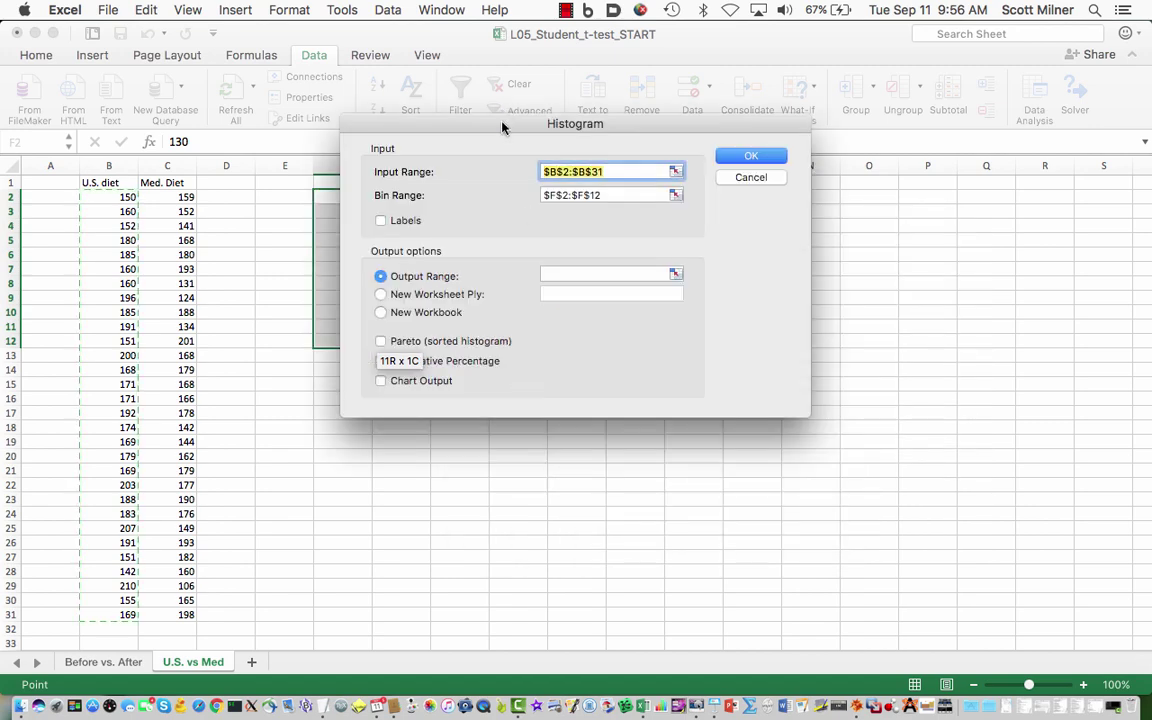
left_click_drag(503, 115, 792, 164)
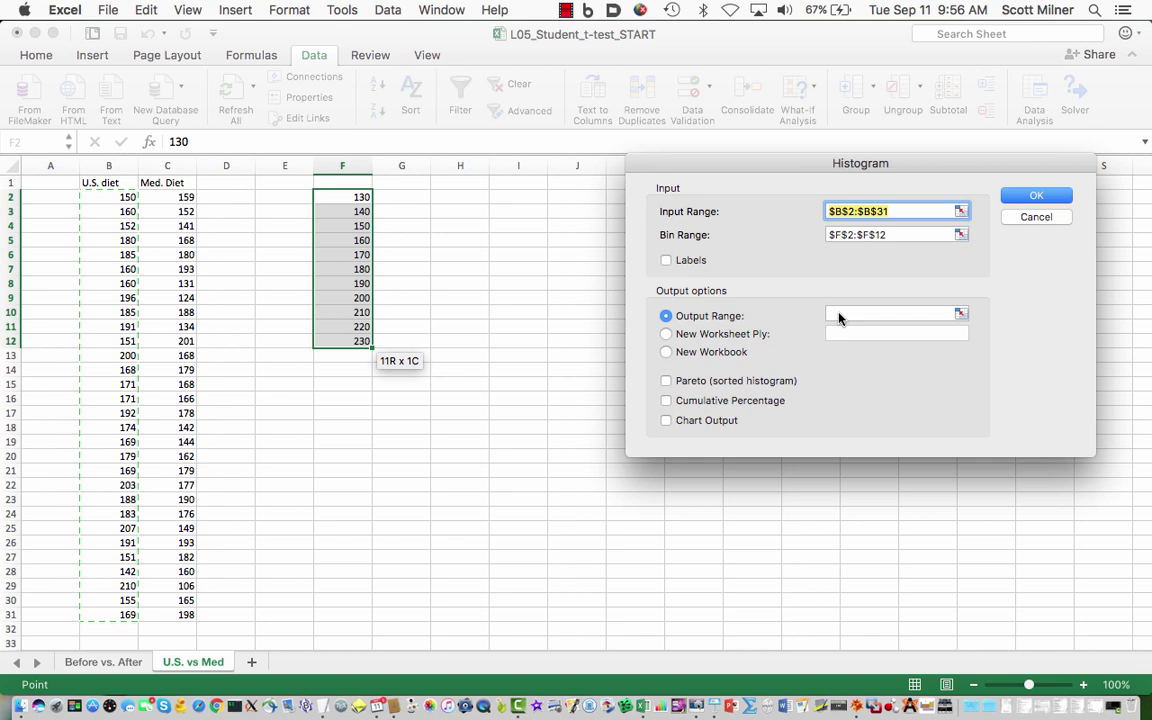
left_click(959, 316)
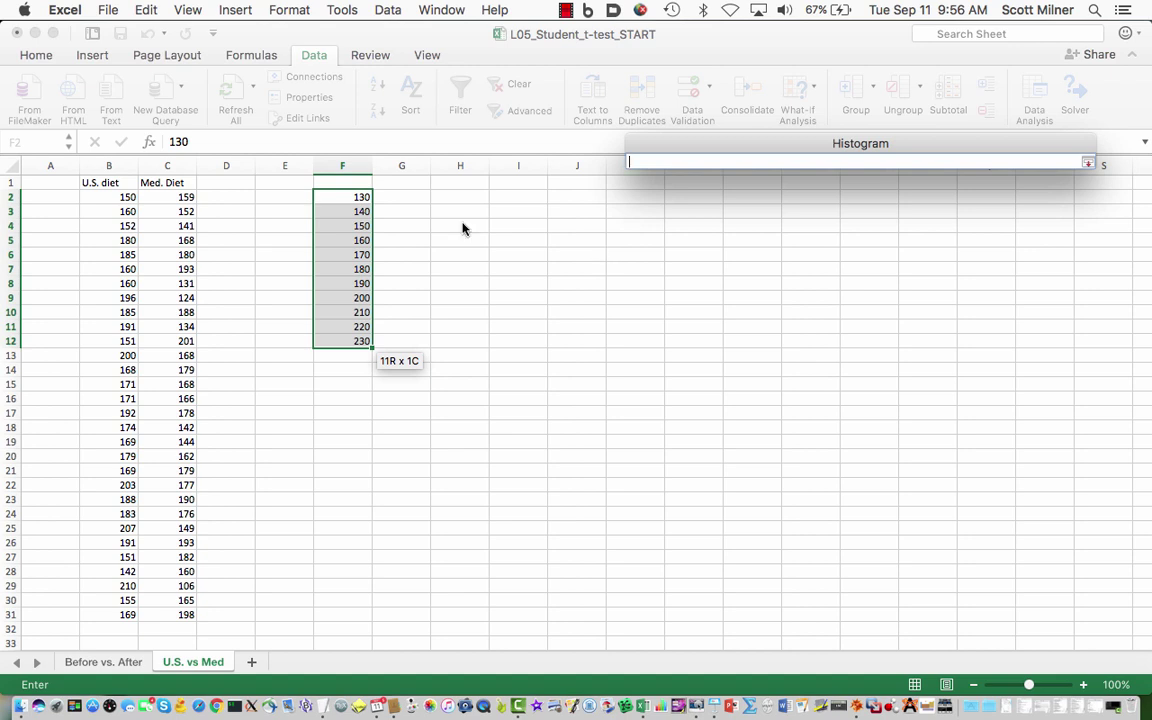
left_click(458, 185)
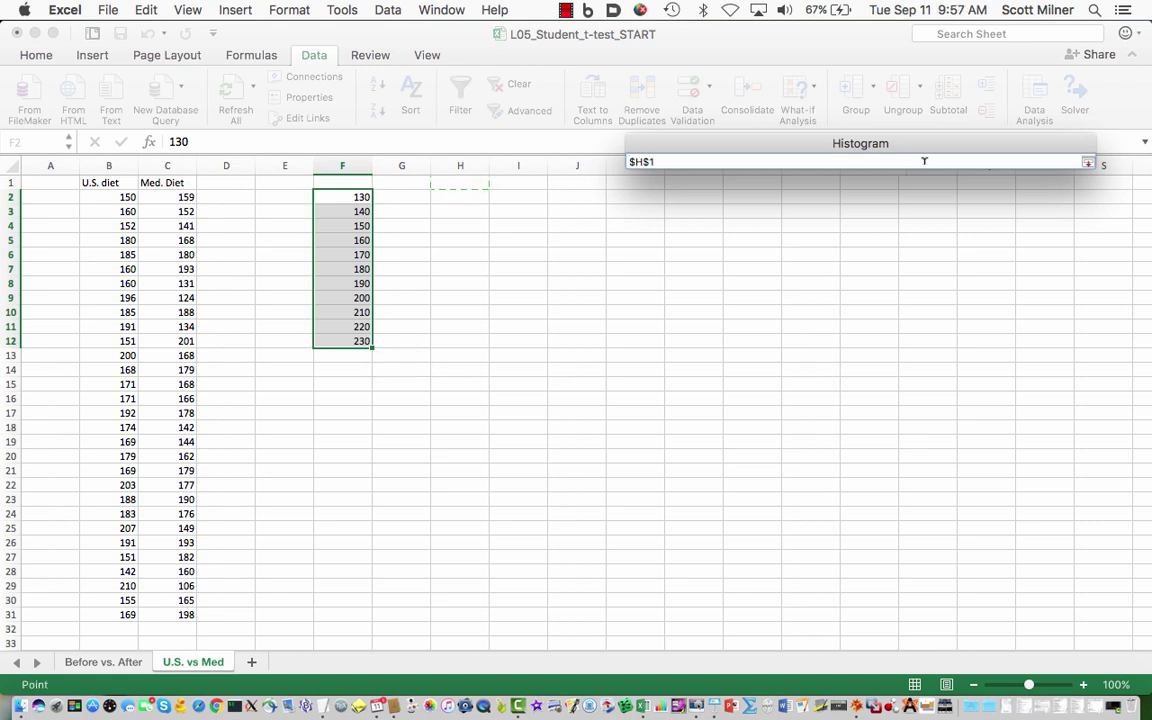
left_click(1088, 163)
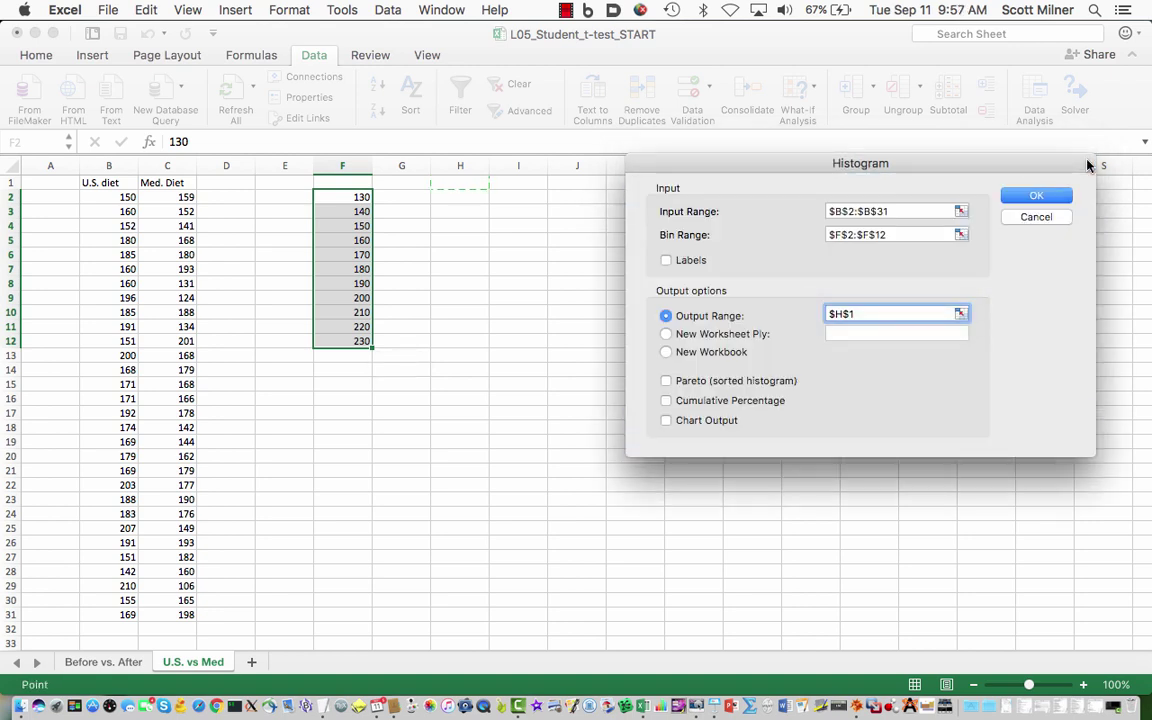
left_click(1037, 195)
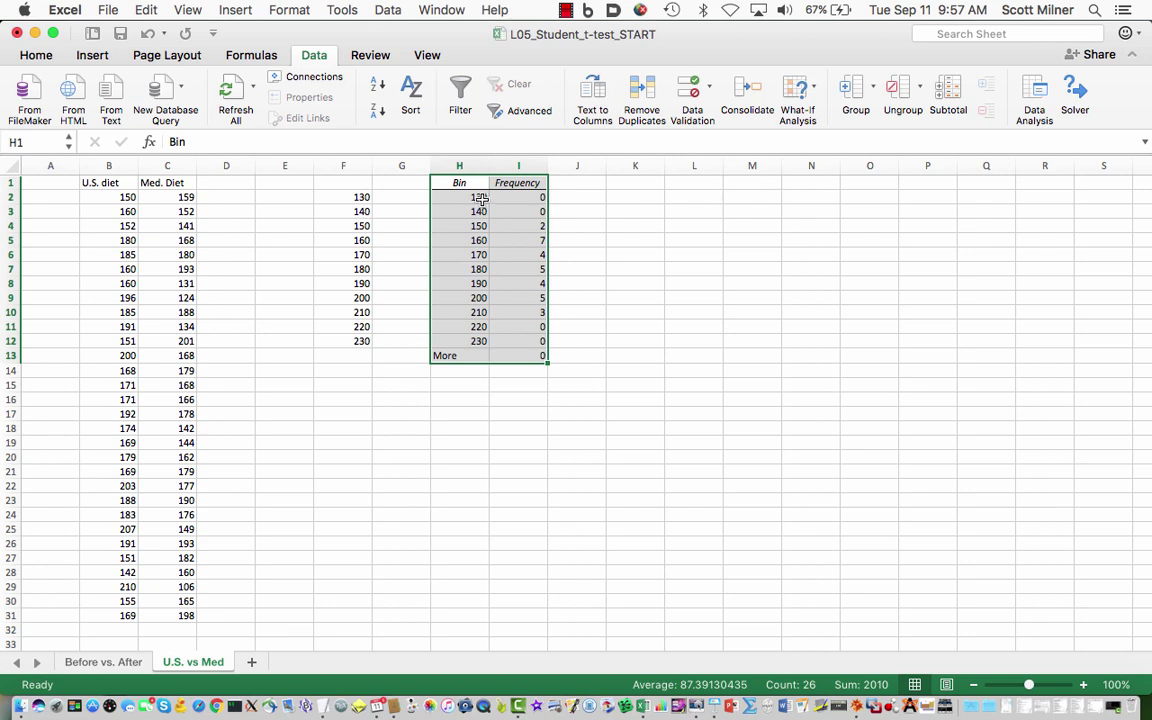
- Move the Bin/Frequency table down to start at H2 and title it 'U.S. histogram' in H1
key("super+x")
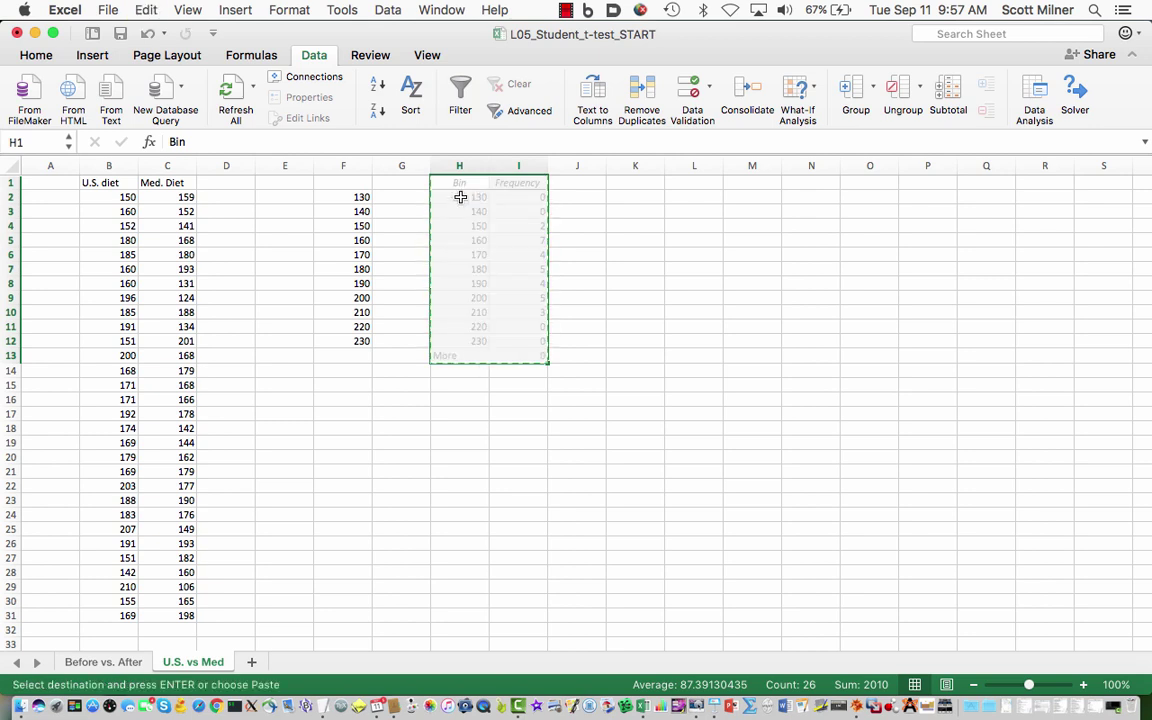
left_click(460, 197)
key("super+v")
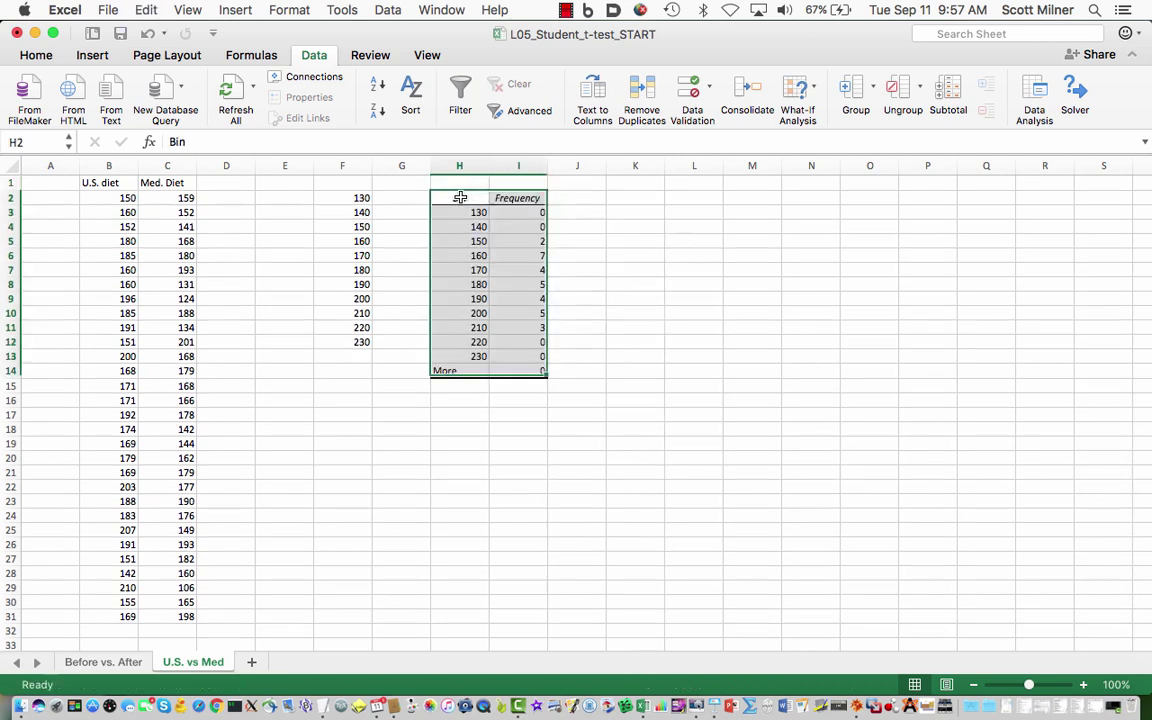
left_click(468, 182)
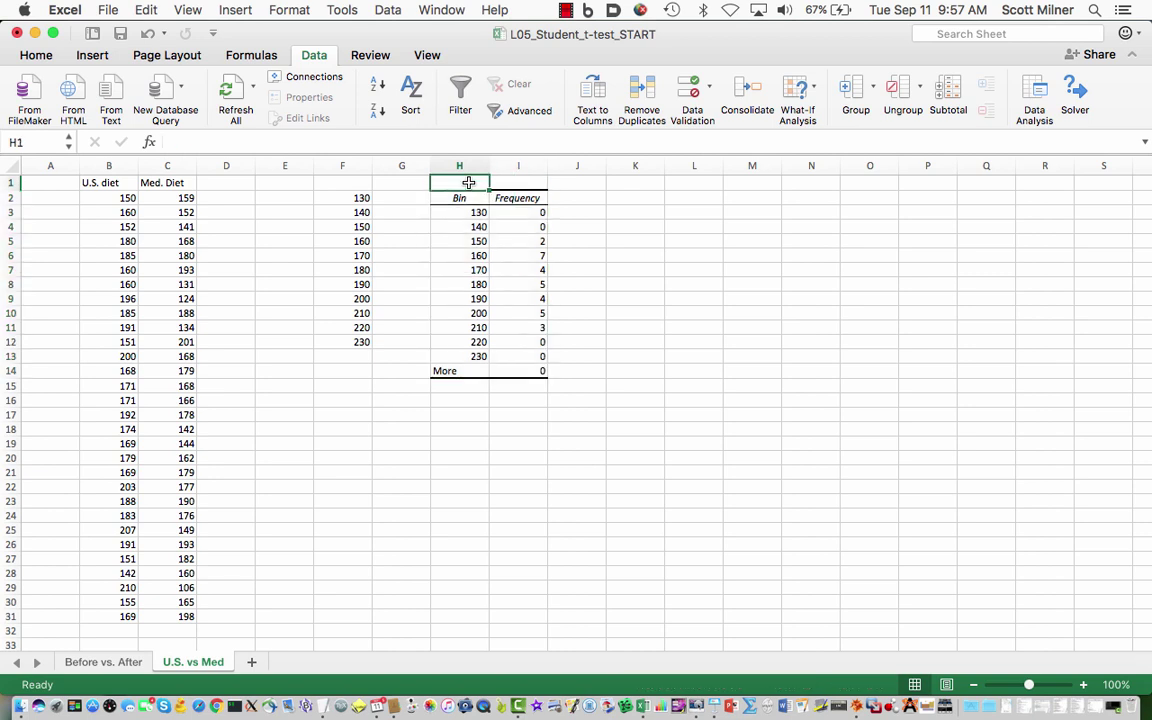
type("U.S")
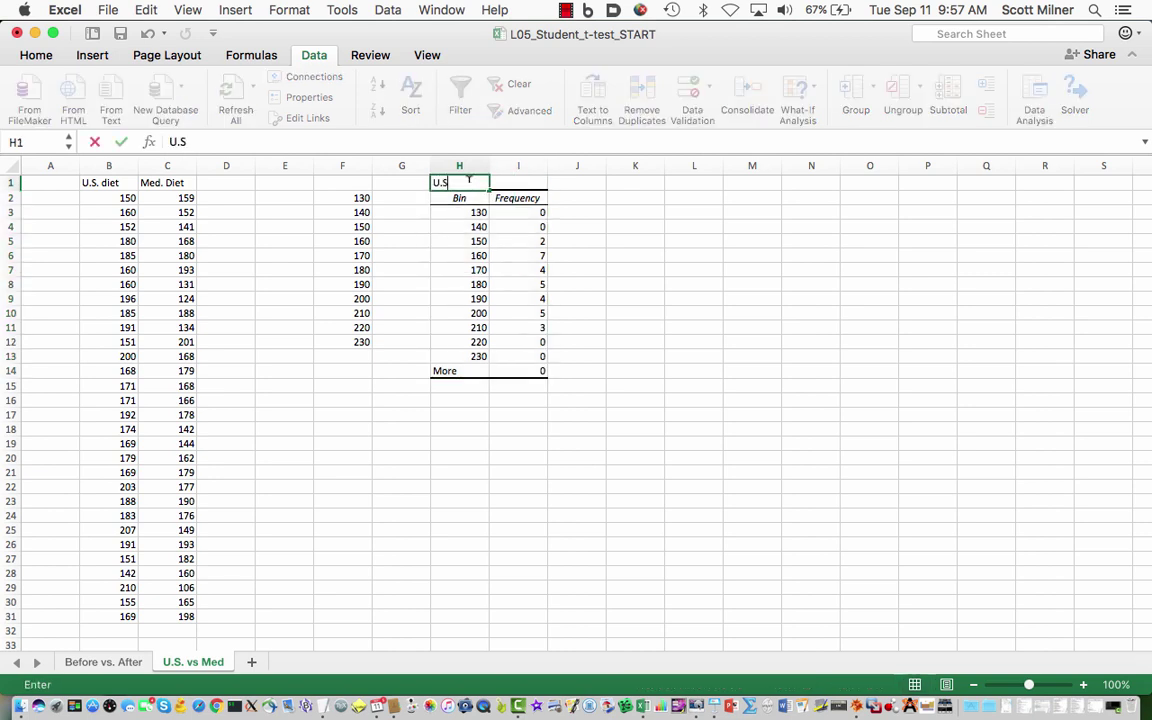
type(". histogram")
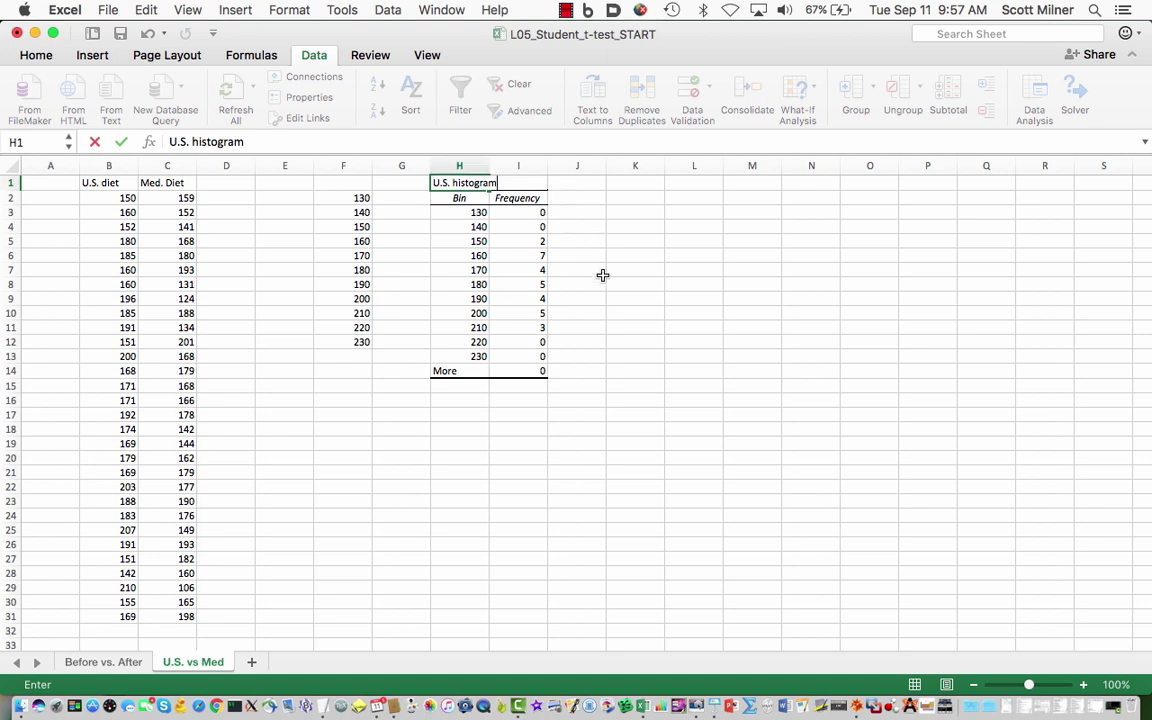
left_click(633, 186)
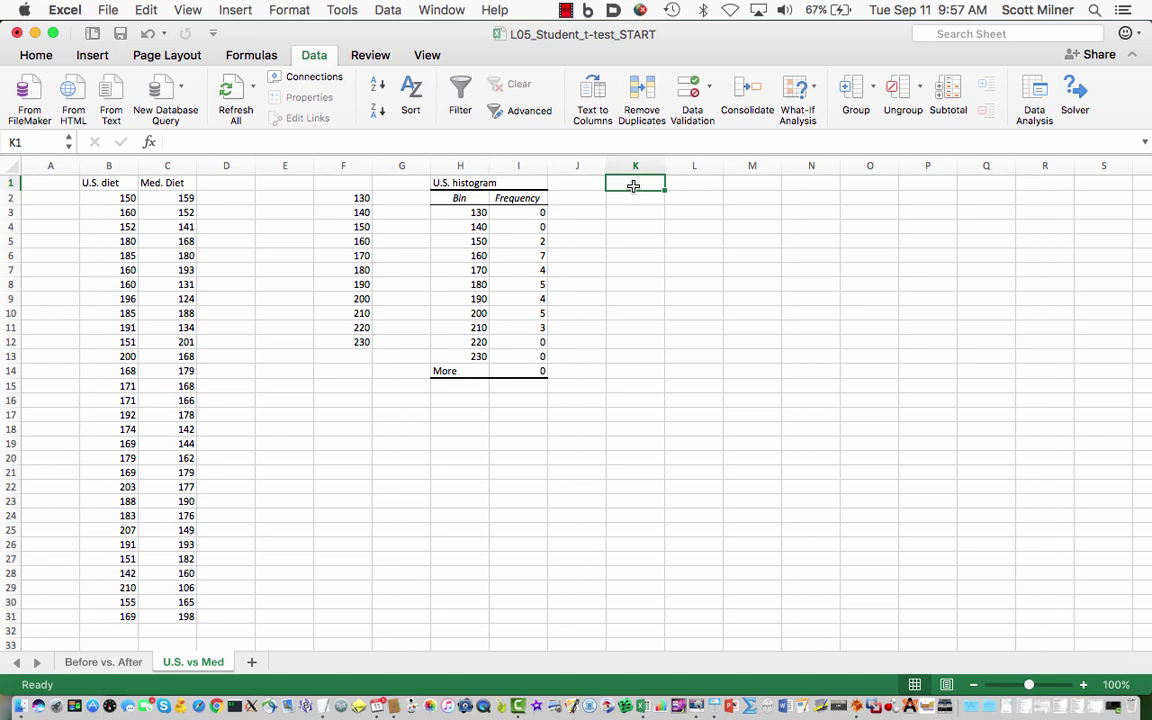
- Run a second Histogram on the Med. Diet values with output starting at K2
left_click(1037, 96)
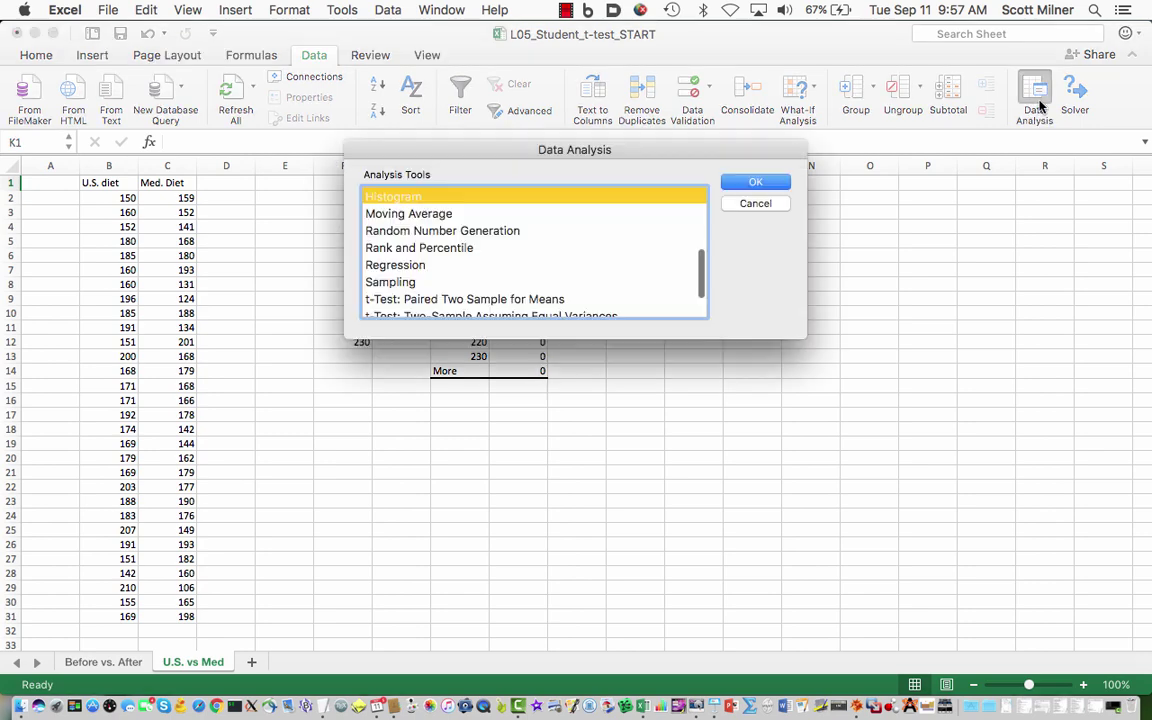
left_click(758, 183)
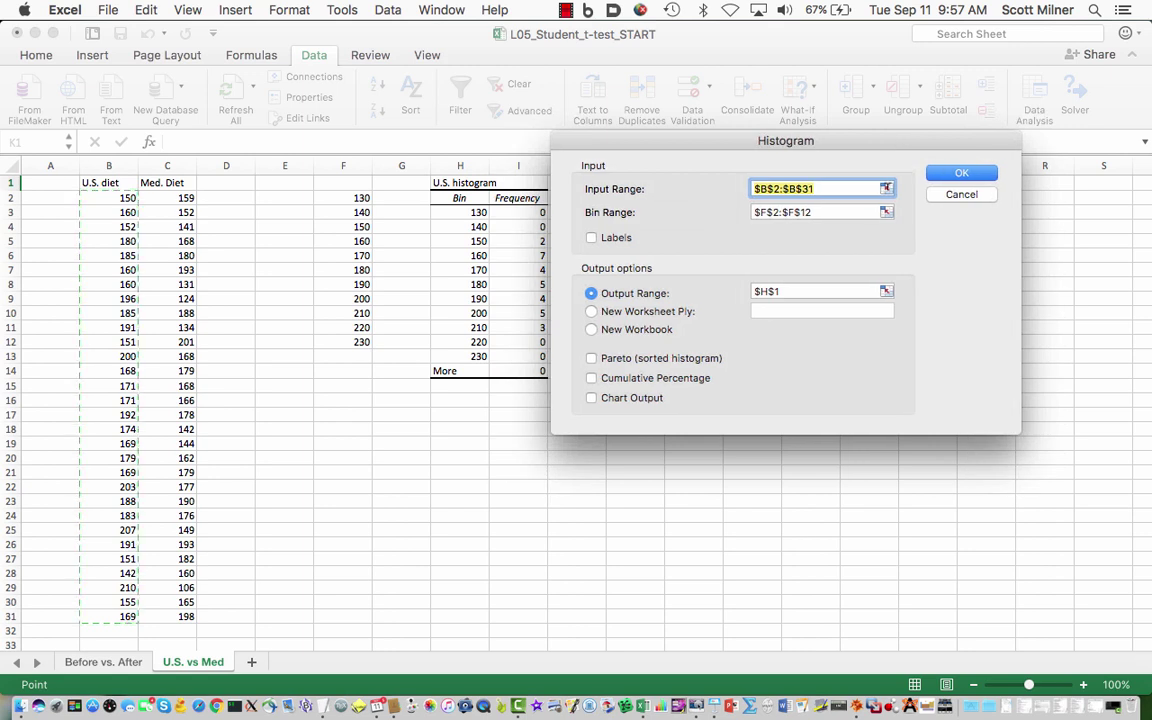
left_click(880, 191)
left_click_drag(183, 198, 170, 618)
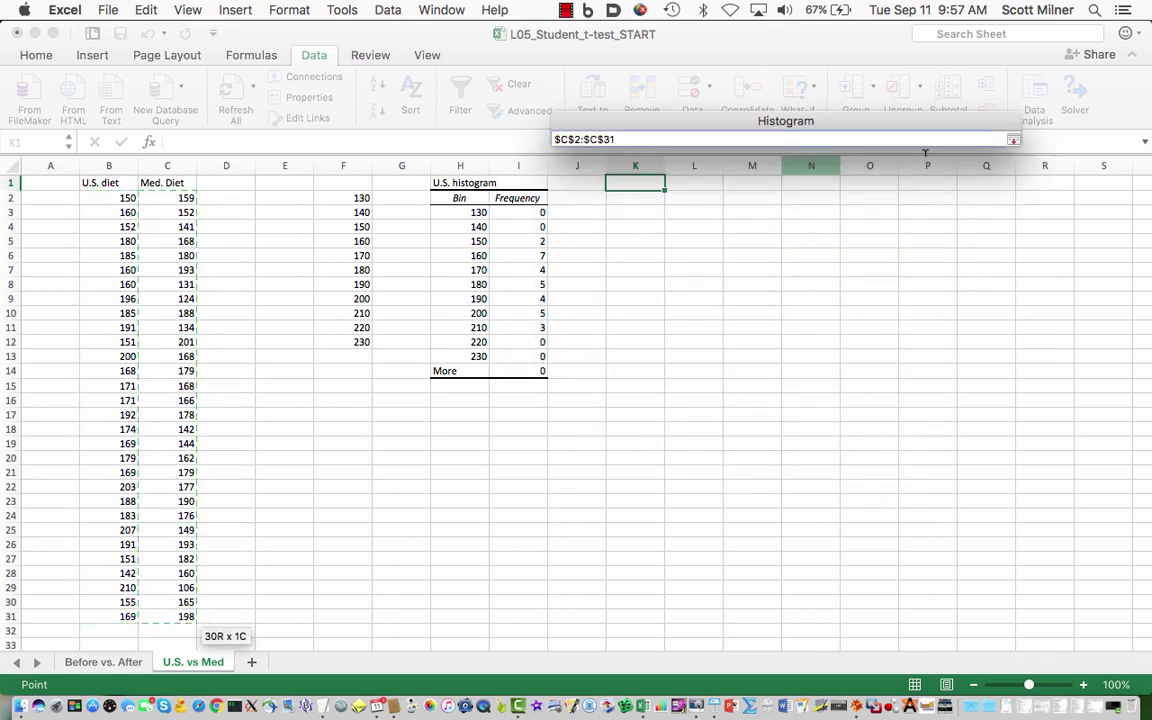
left_click(1012, 141)
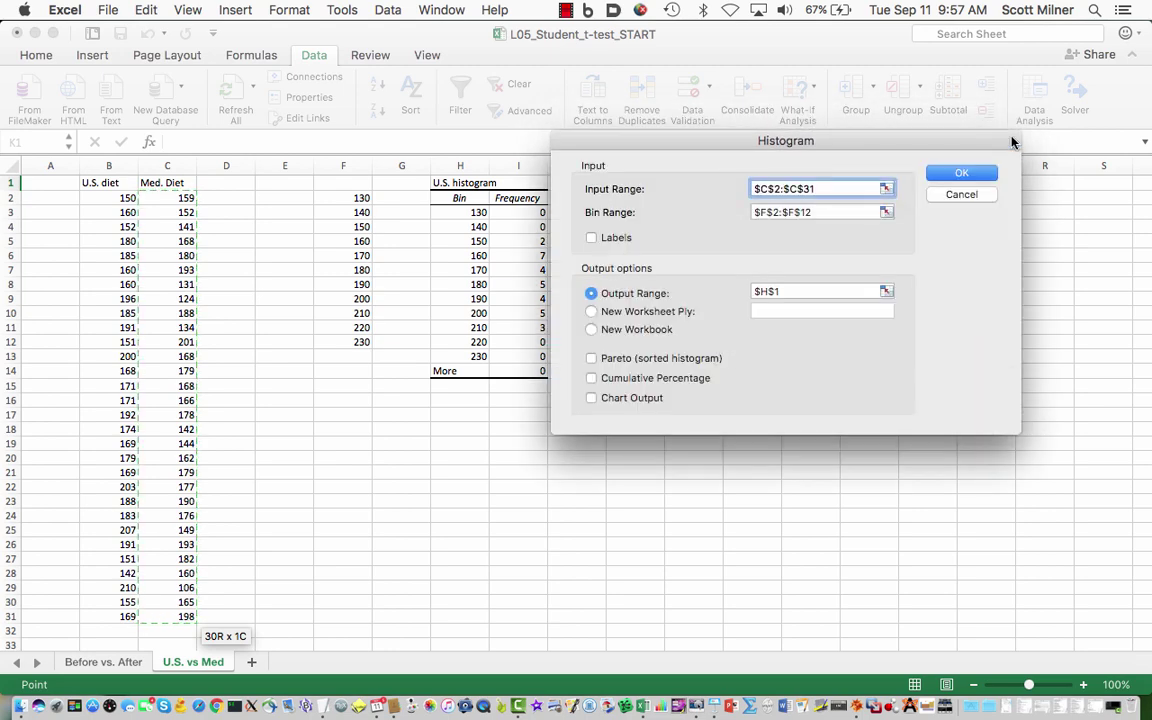
left_click(886, 293)
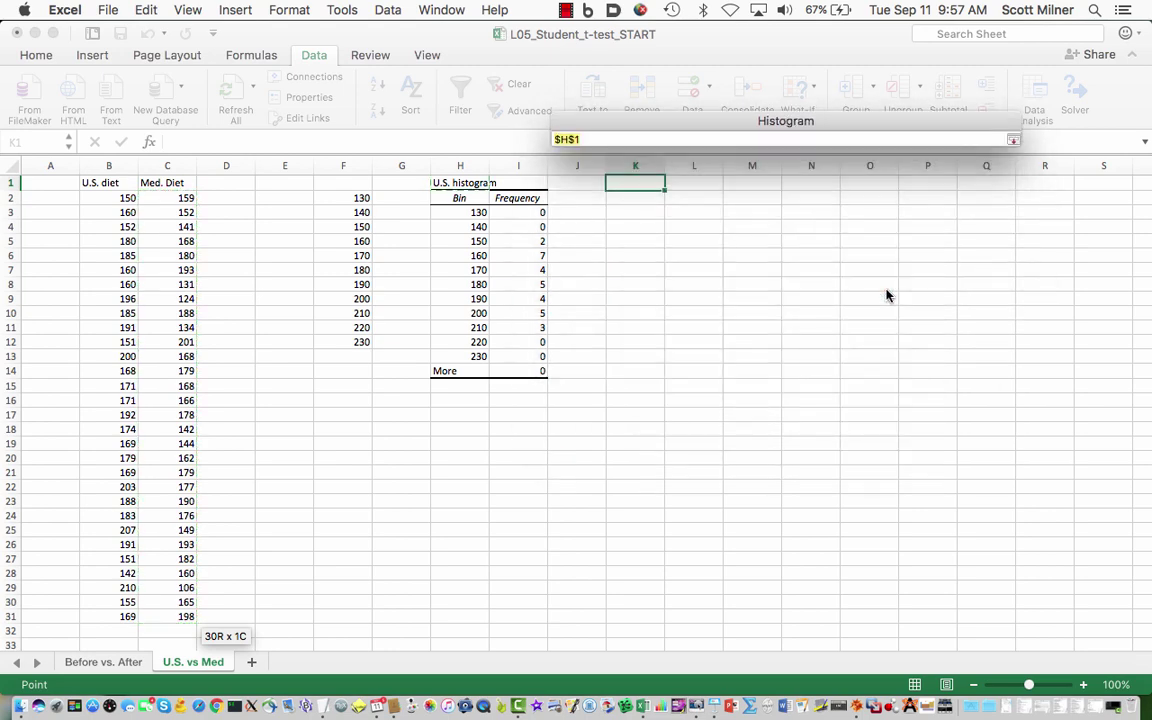
left_click(636, 200)
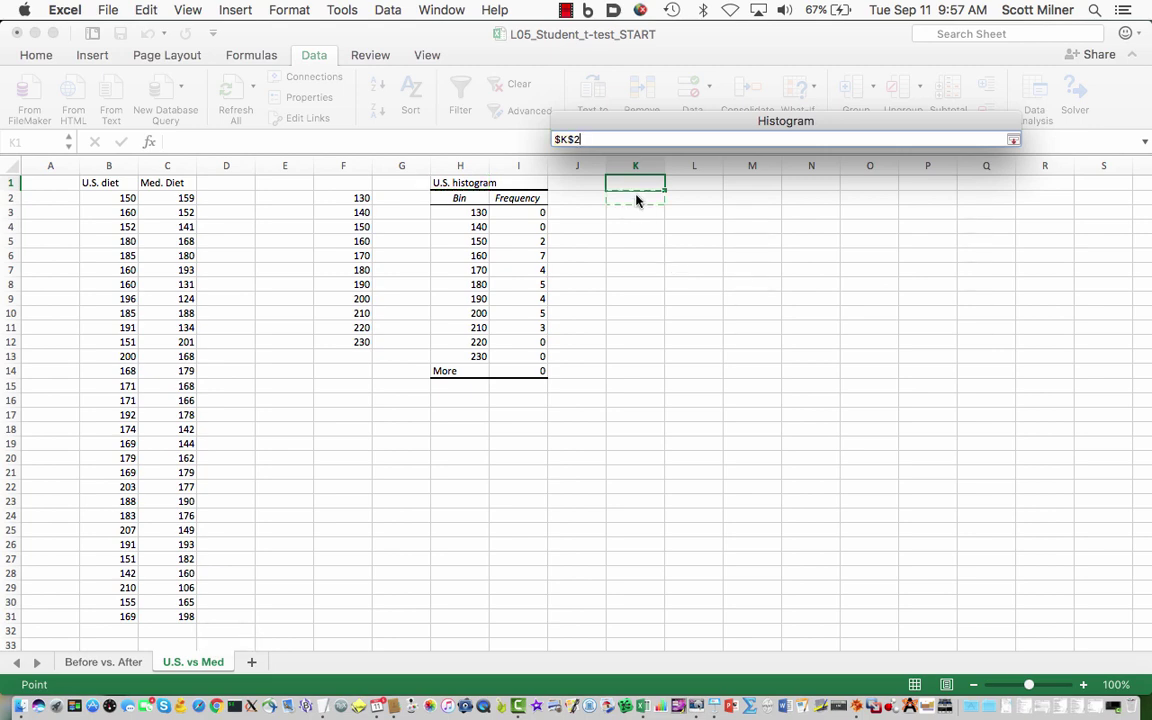
left_click(1013, 141)
left_click(957, 176)
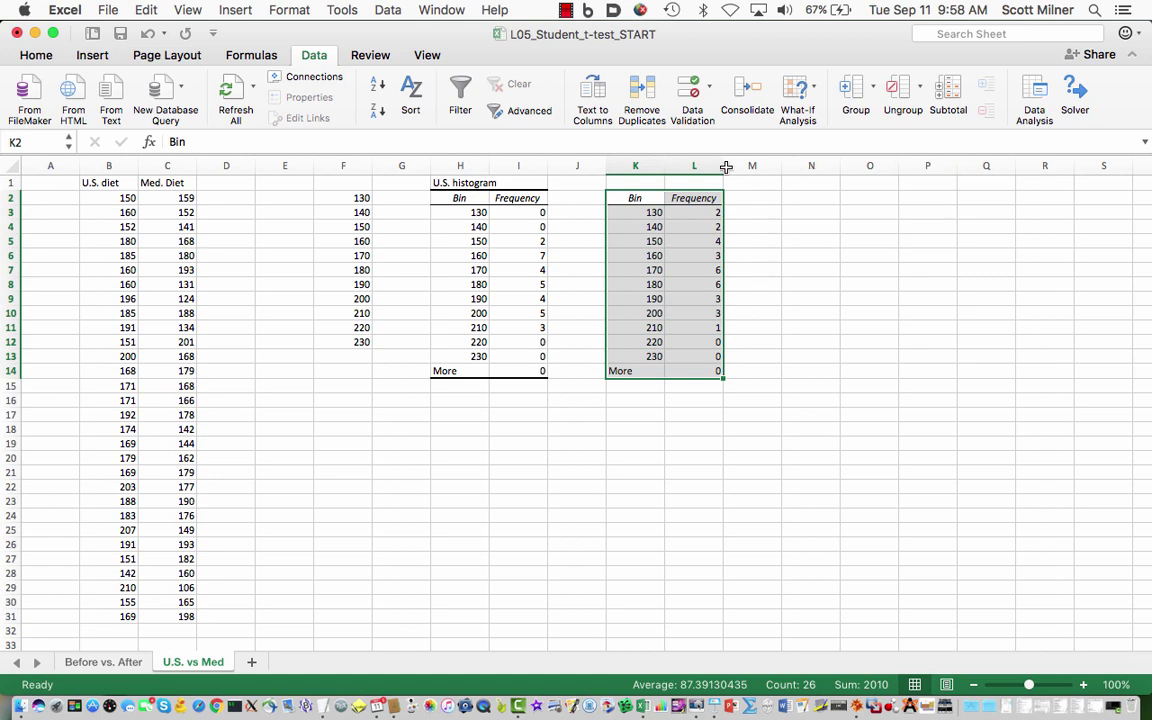
- Title the second frequency table 'Med. histogram' in cell K1
left_click_drag(640, 252, 638, 183)
left_click(638, 183)
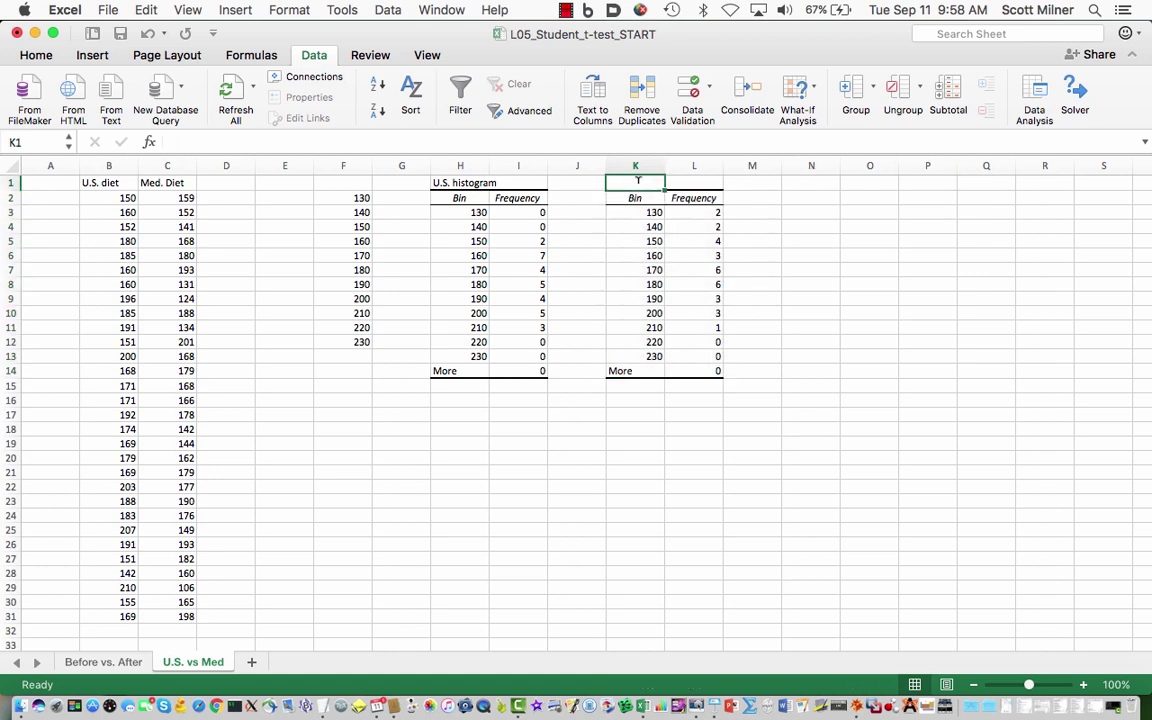
type("Med. histogra")
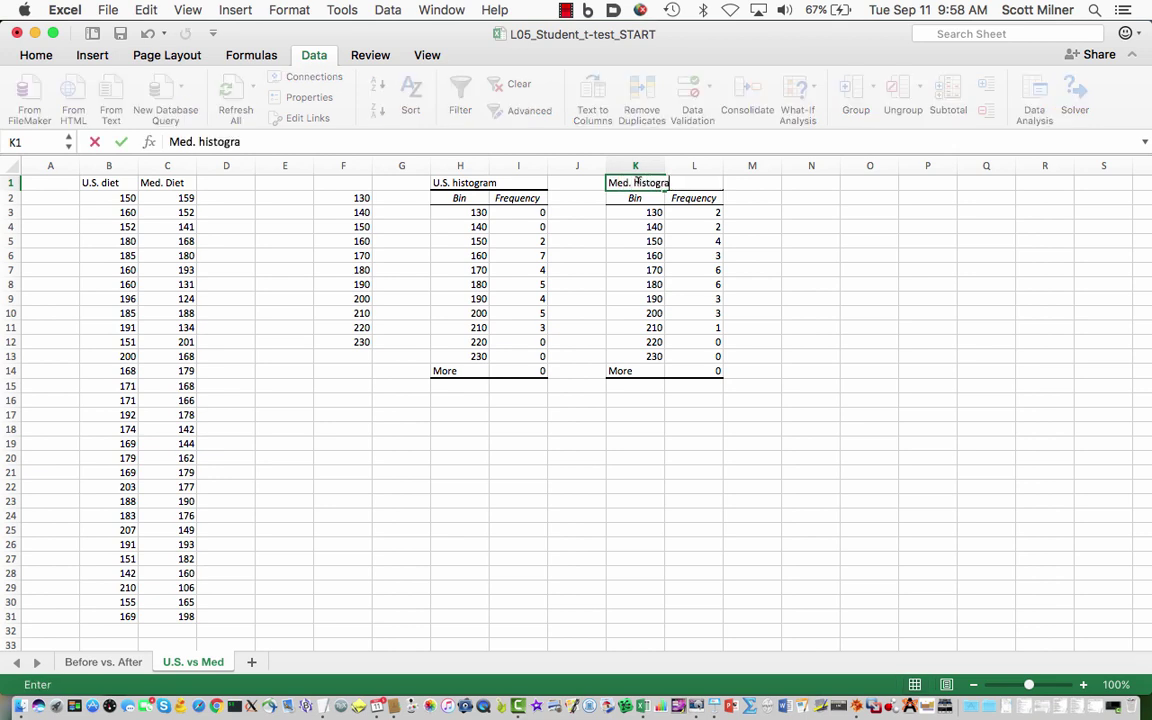
type("m")
key("Return")
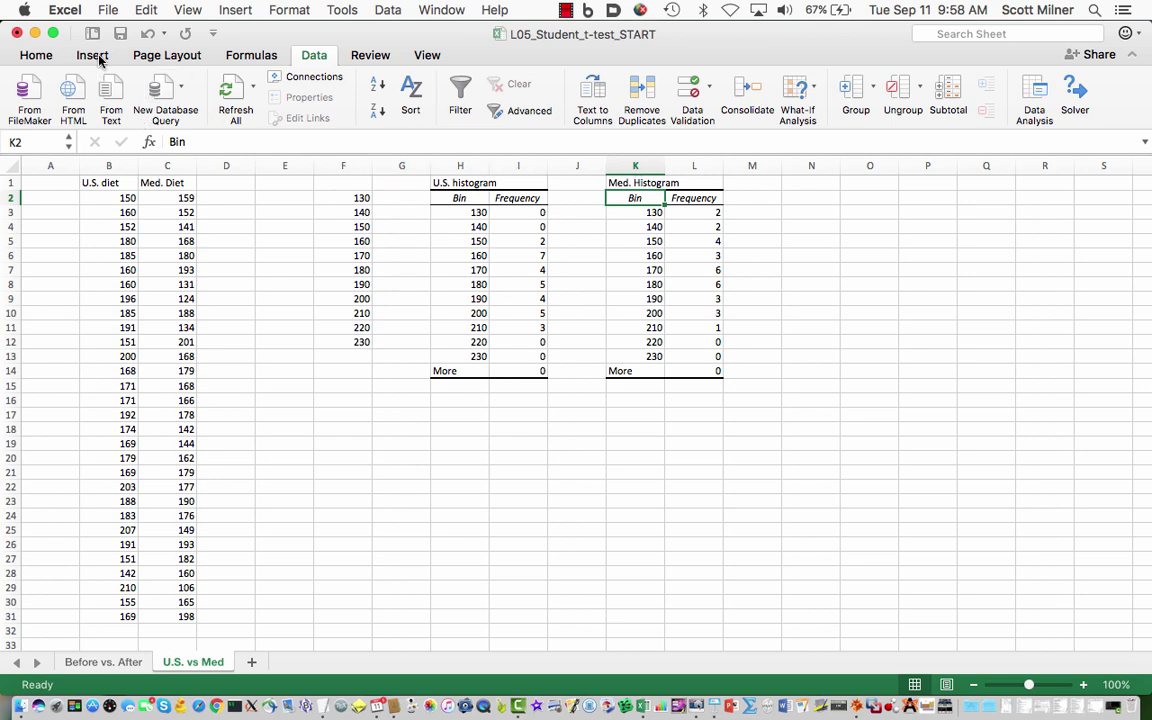
- Insert a clustered column chart of the K2:L14 frequencies and move it below the histogram tables
left_click(93, 56)
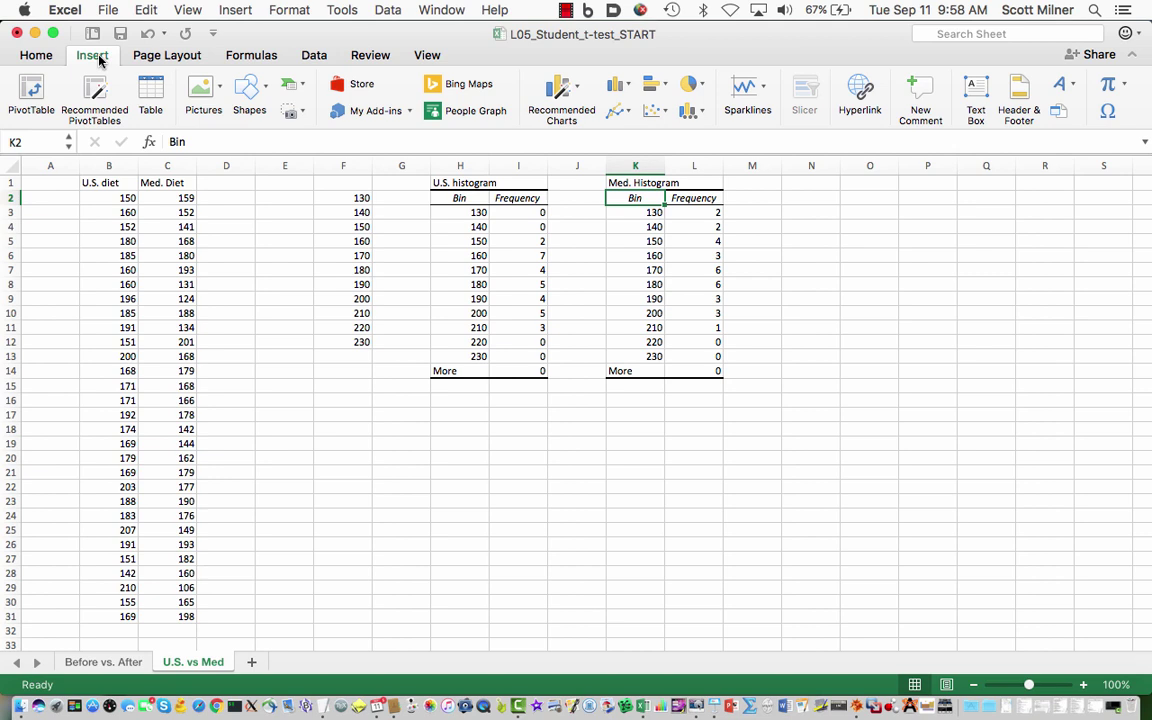
left_click(631, 89)
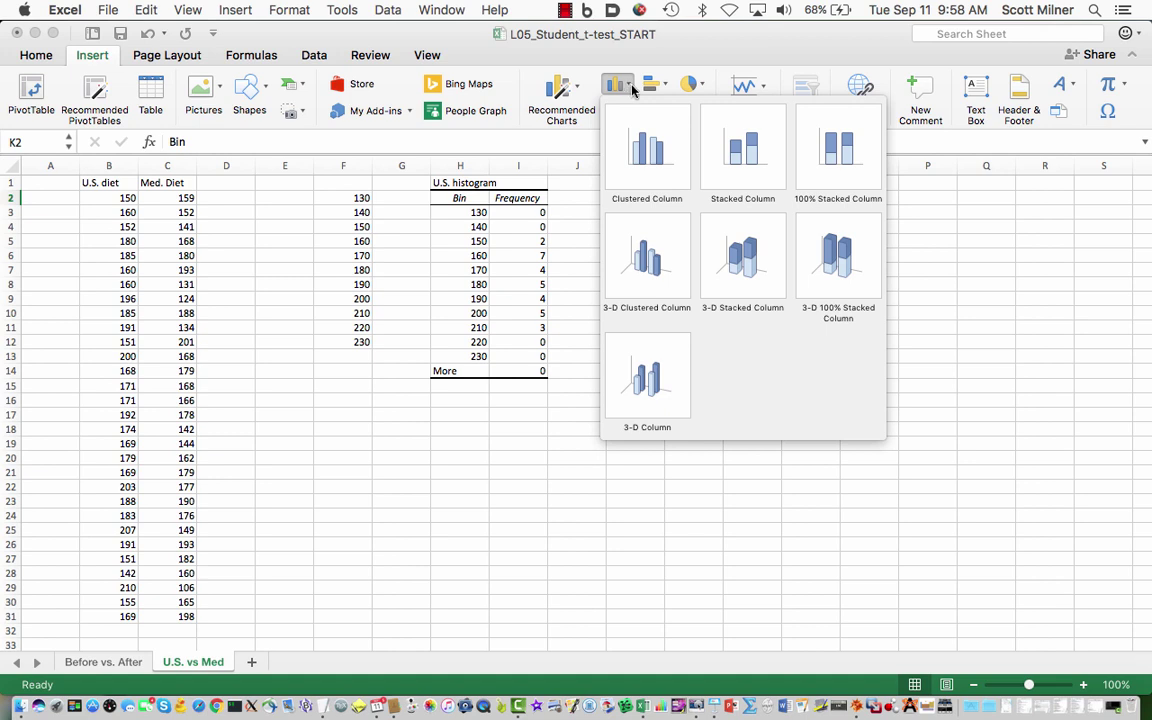
left_click(646, 144)
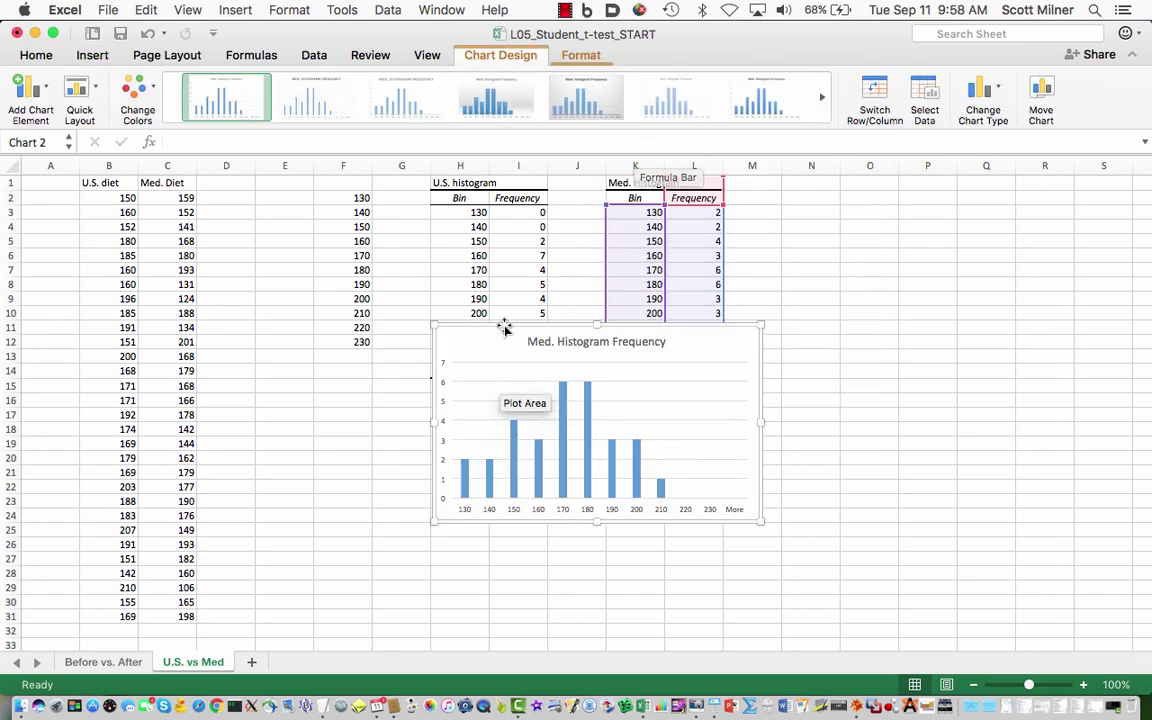
left_click_drag(503, 324, 455, 411)
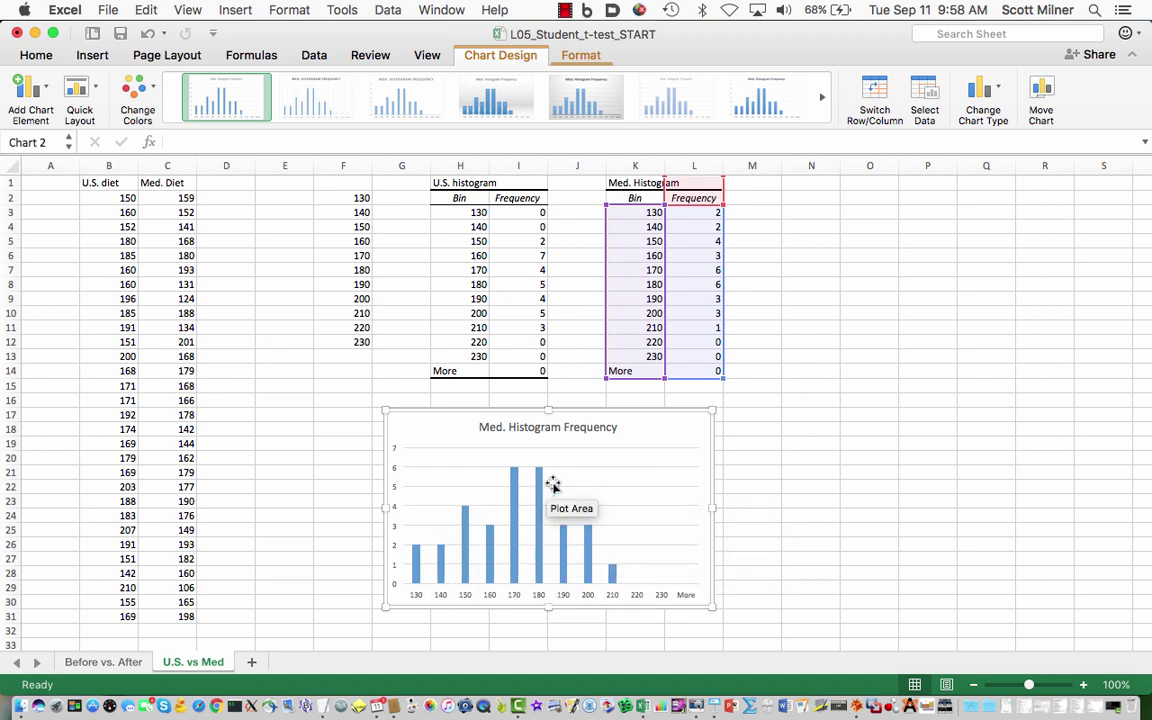
- Add a chart series named from the U.S. diet header with values I3:I13
right_click(644, 434)
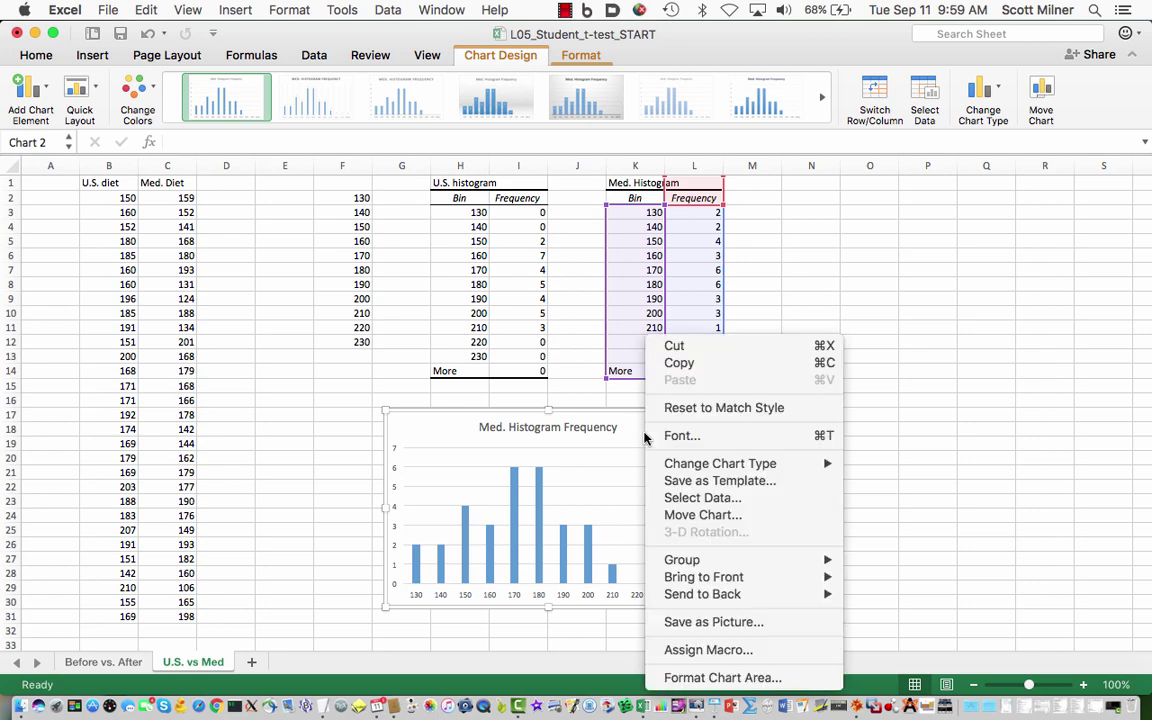
left_click(686, 502)
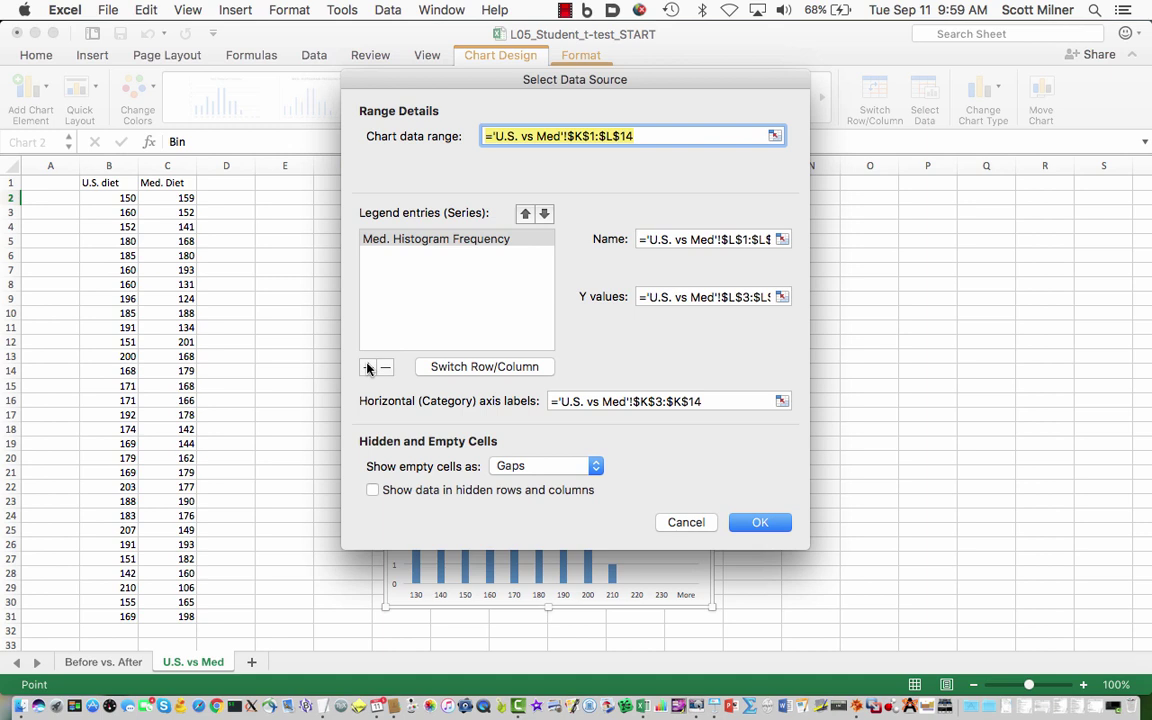
left_click(367, 368)
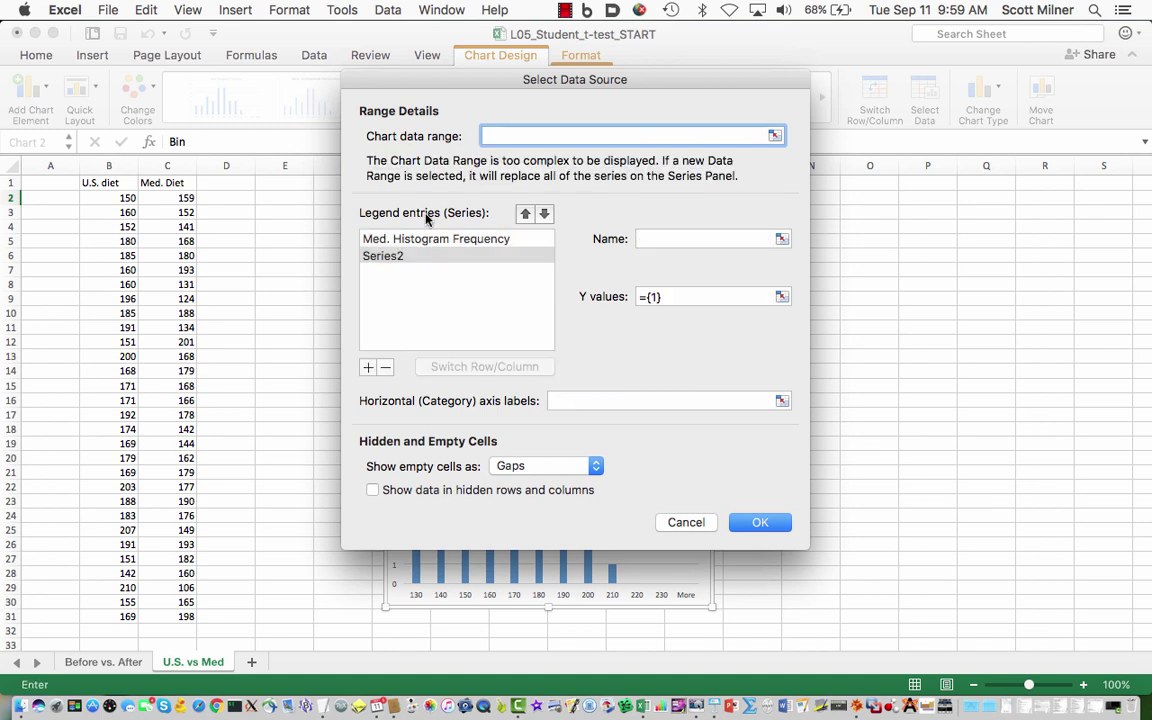
left_click(782, 240)
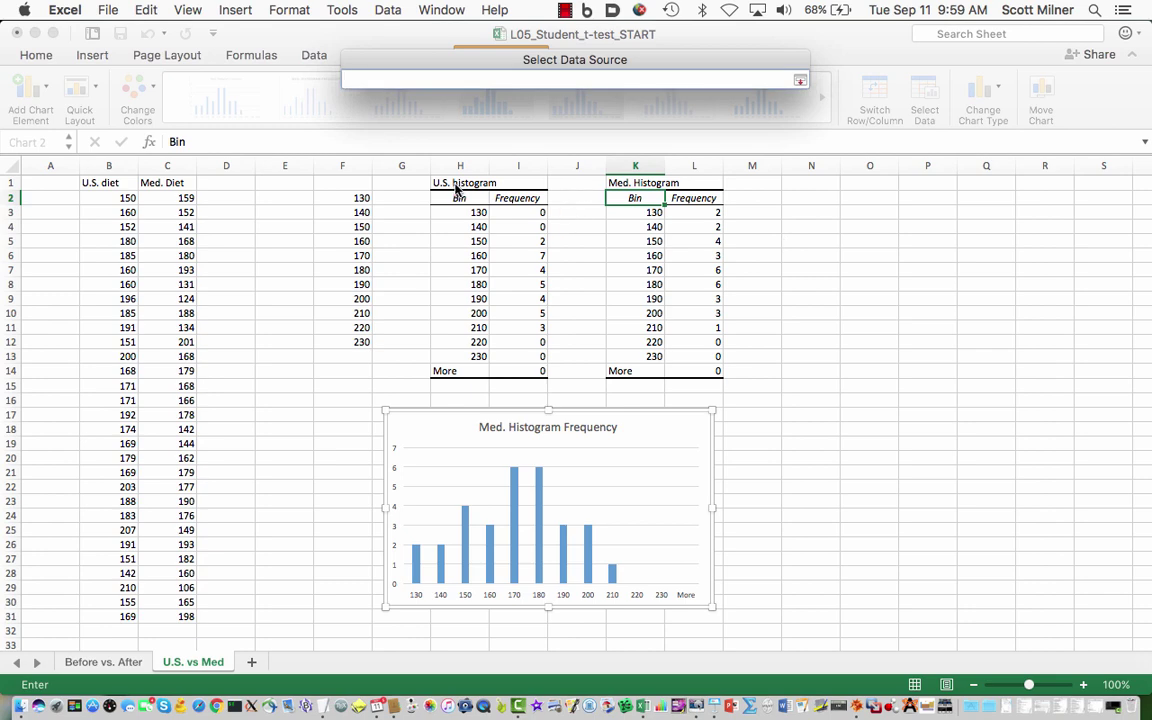
left_click(101, 183)
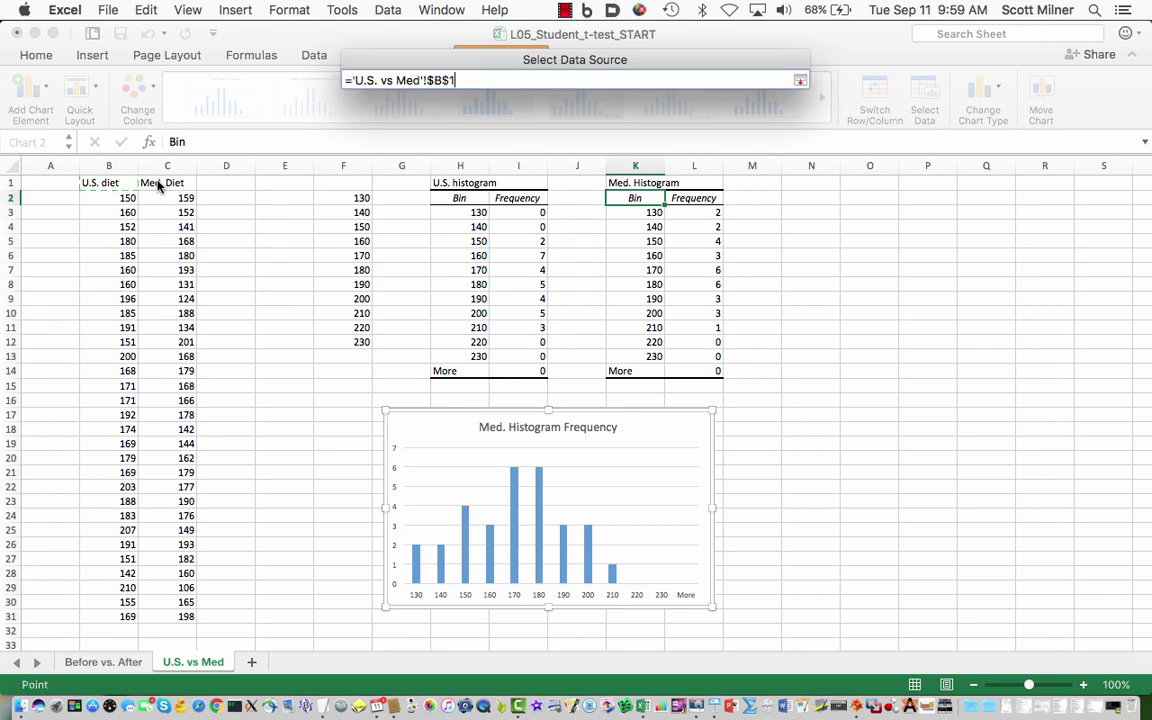
left_click(799, 80)
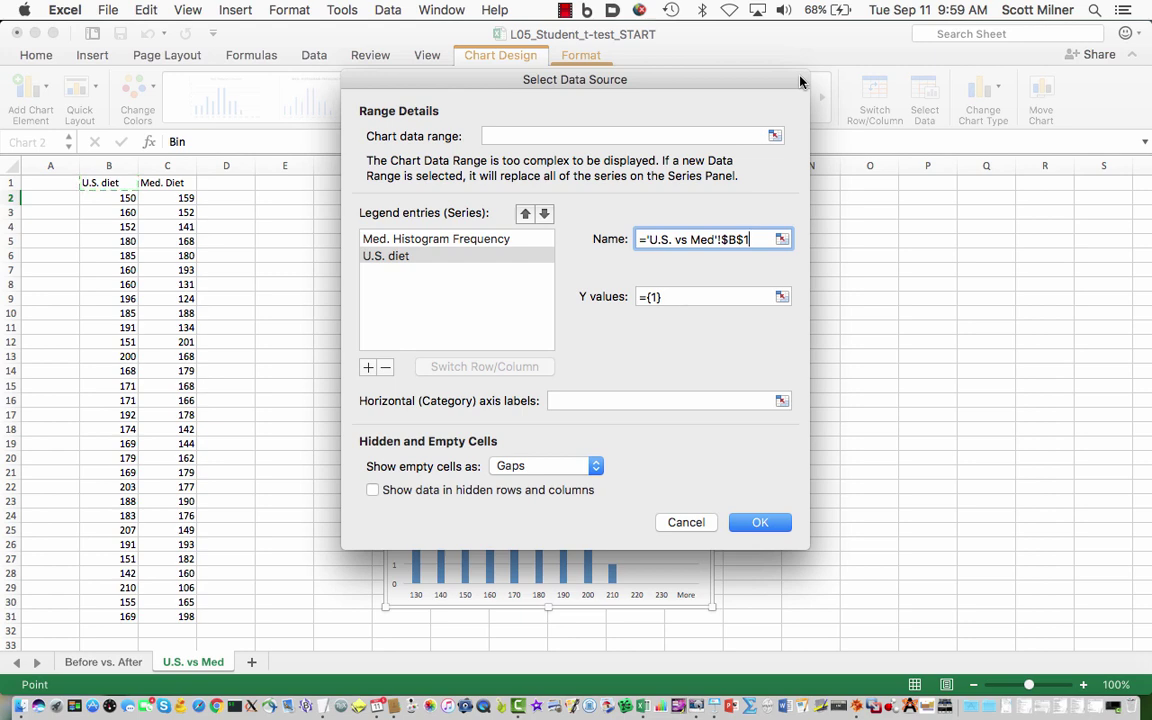
left_click(781, 295)
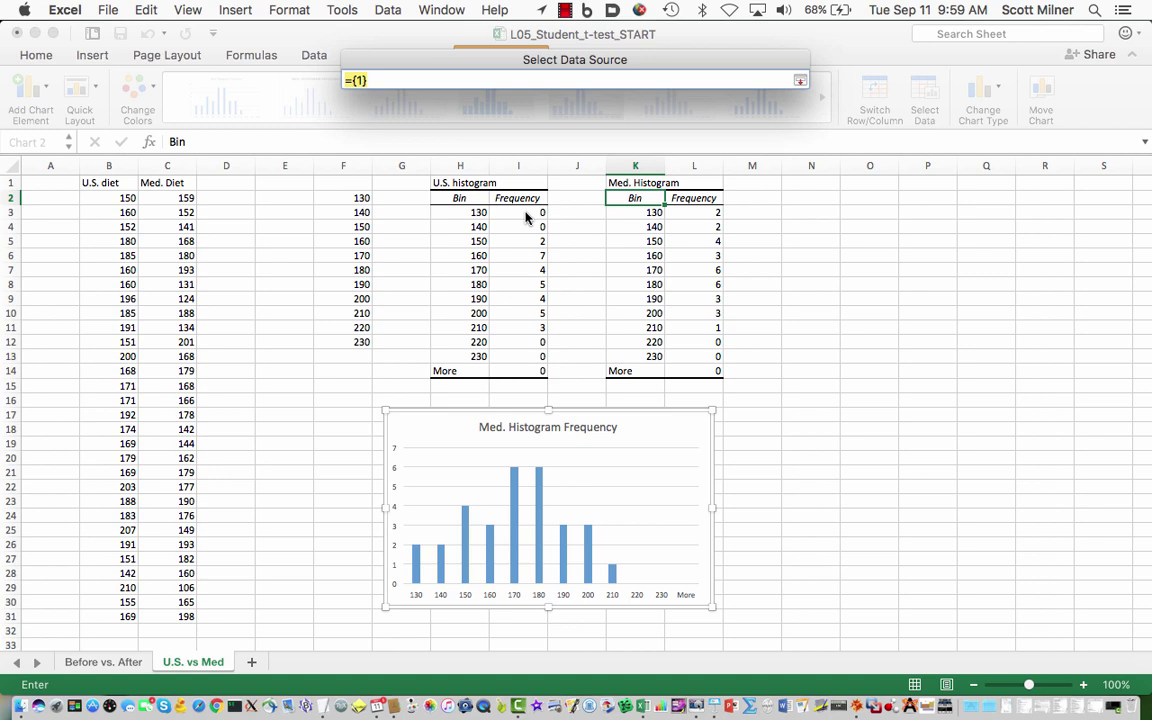
left_click_drag(528, 213, 530, 357)
left_click(800, 80)
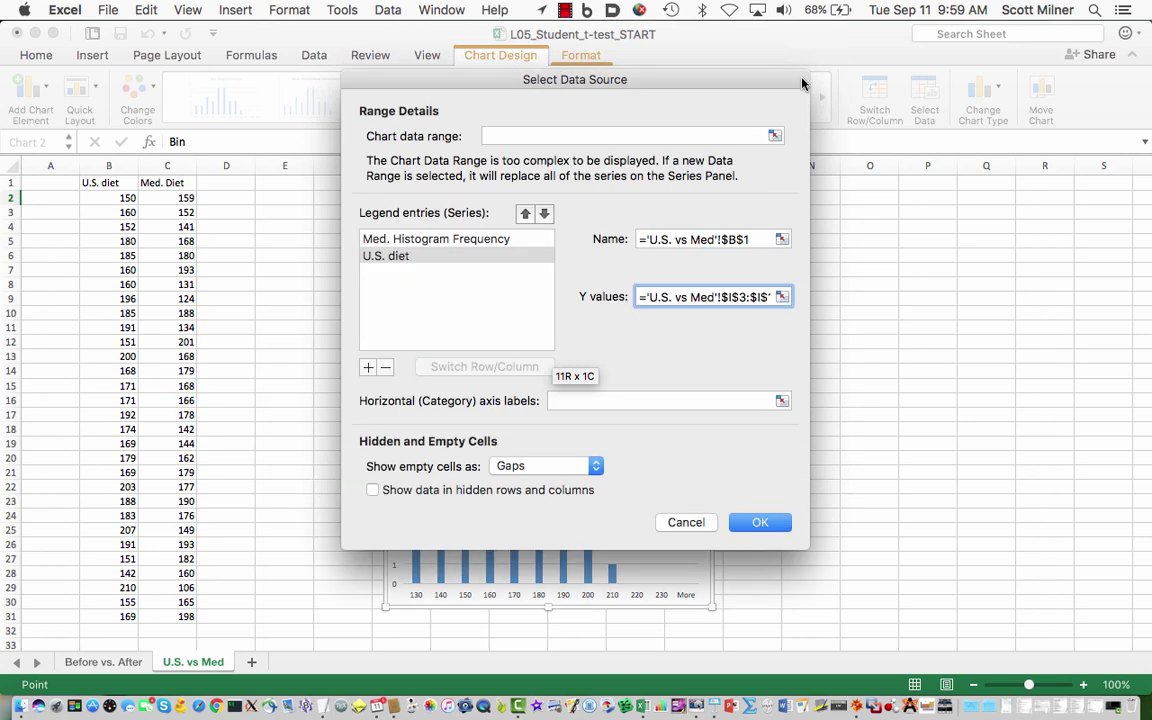
- Rename the first series to the Med. Diet header and apply the two-series data
left_click(447, 241)
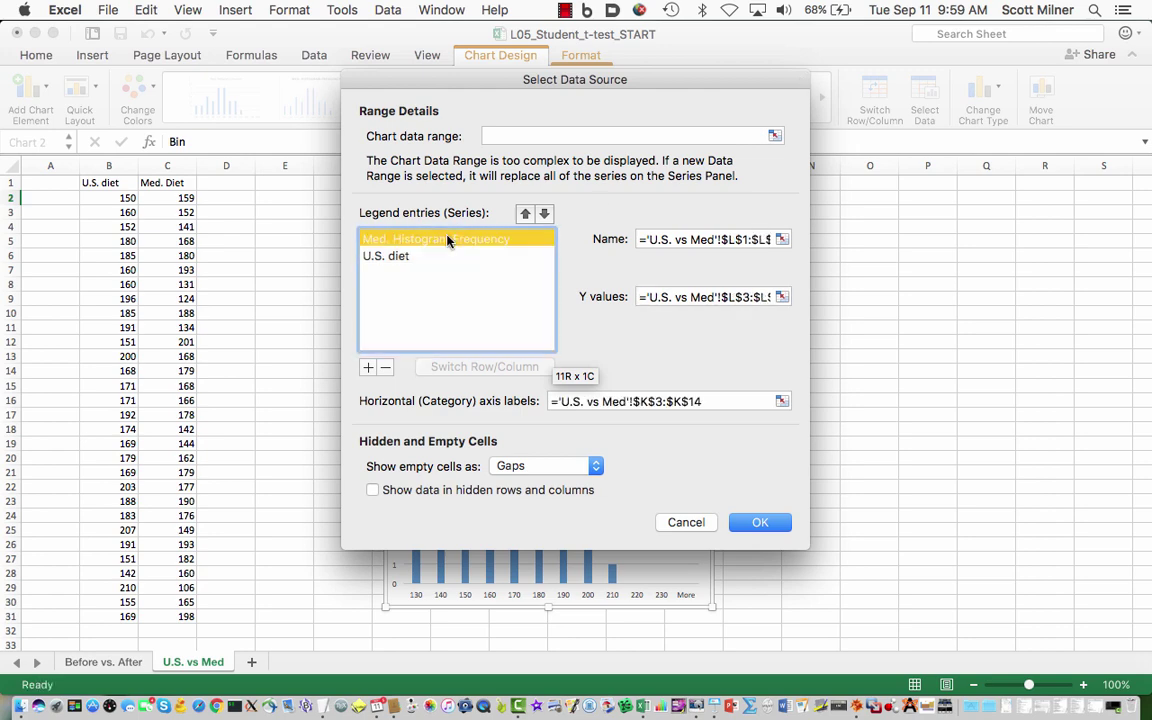
left_click(782, 238)
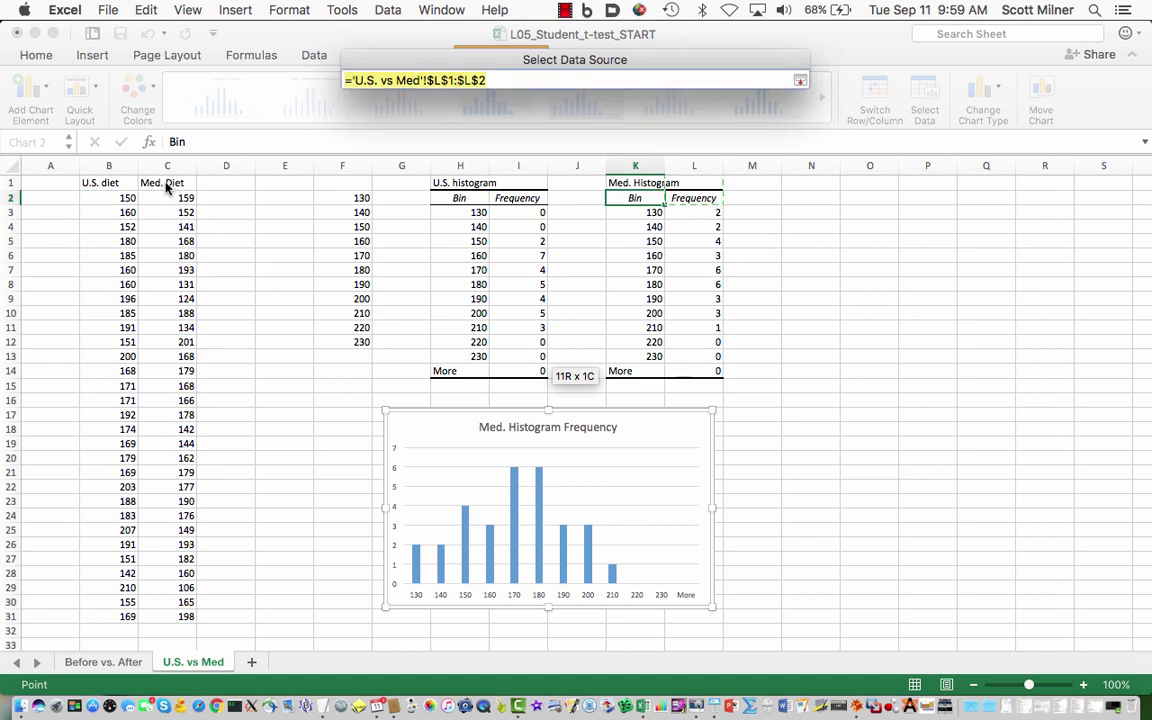
left_click(167, 186)
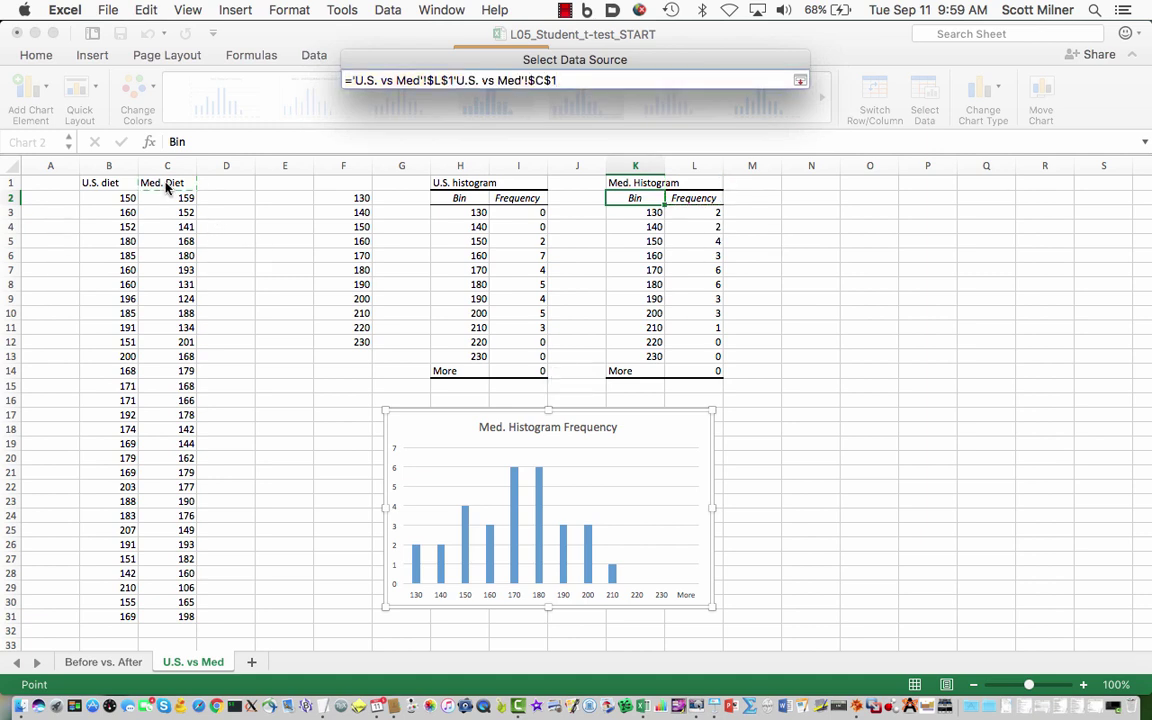
triple_click(478, 78)
key("BackSpace")
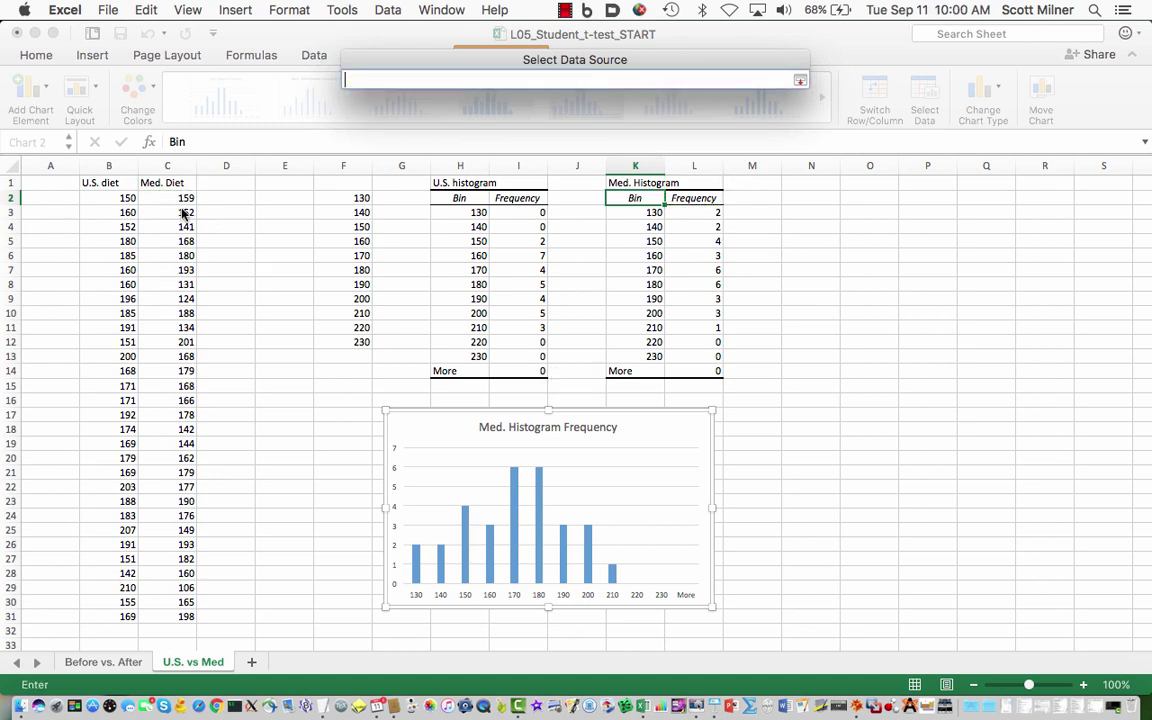
left_click(172, 185)
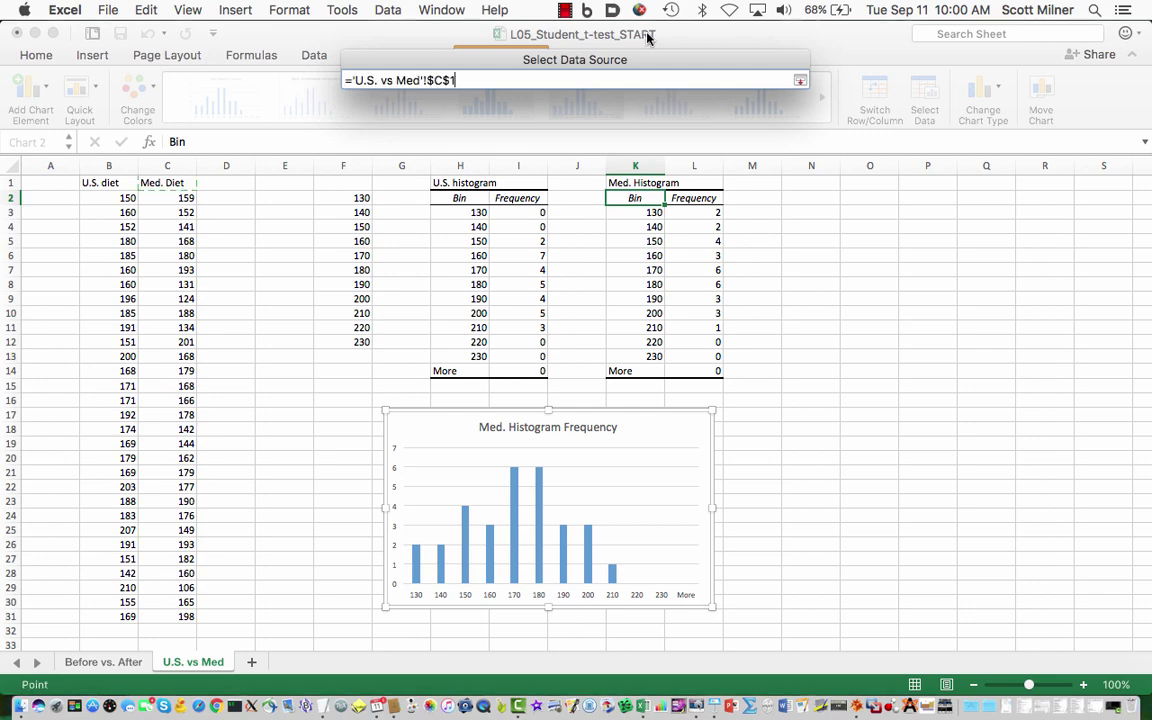
left_click(800, 78)
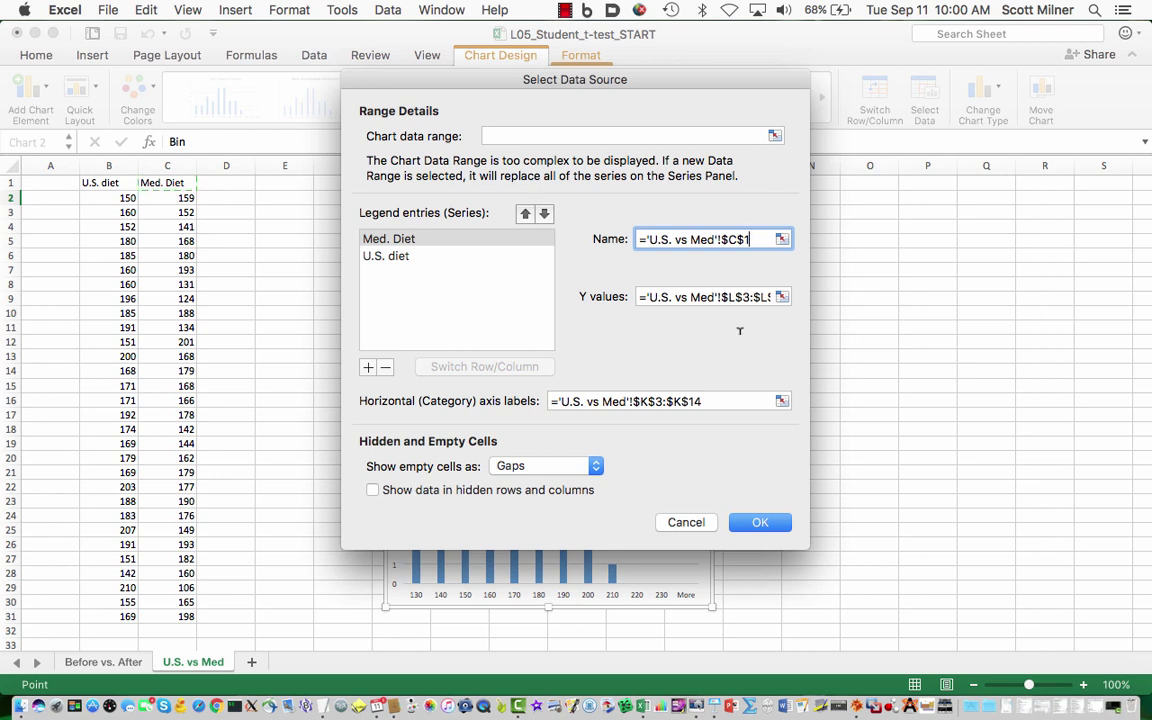
left_click(758, 521)
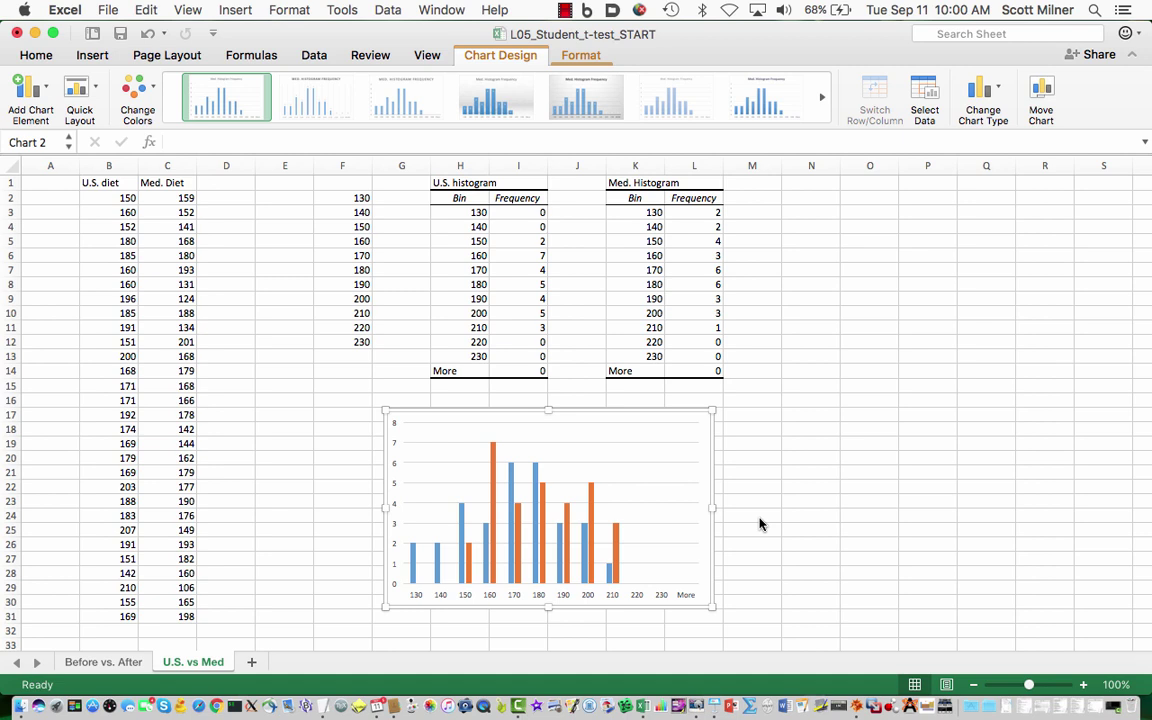
- Give the chart a Med. Diet / U.S. diet legend and axis titles Counts and Weight (lb)
left_click(565, 9)
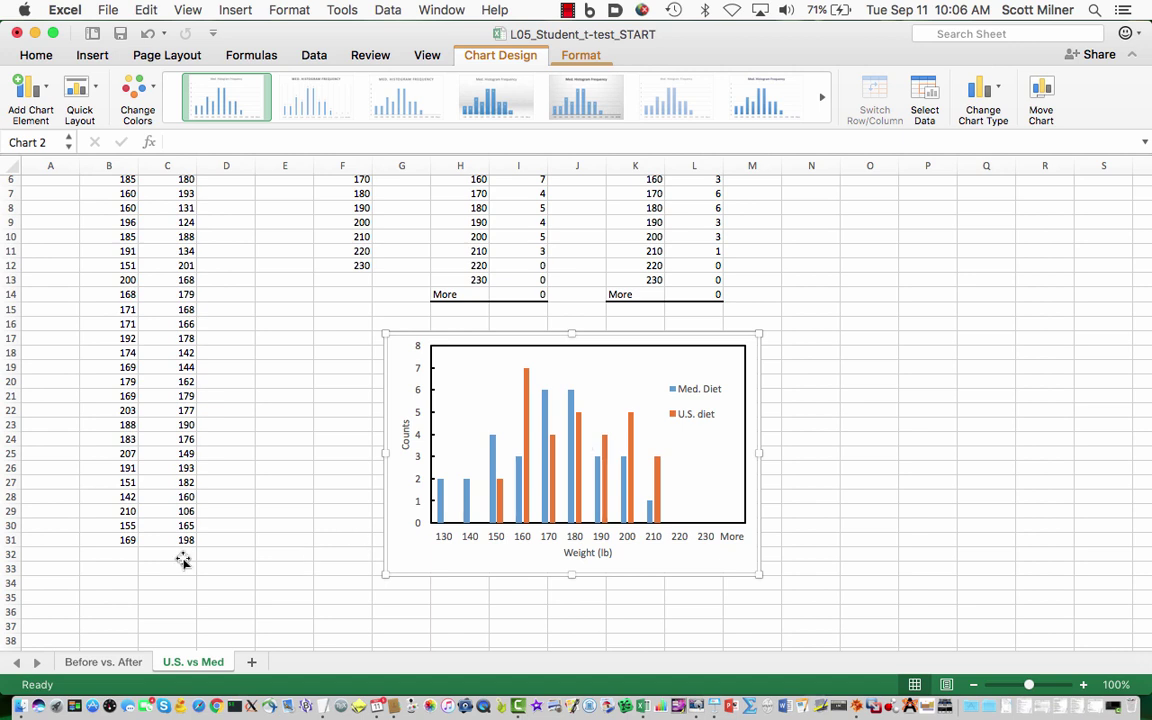
- Enter the labels min, max, mean and st. dev. in A33:A36
left_click(49, 571)
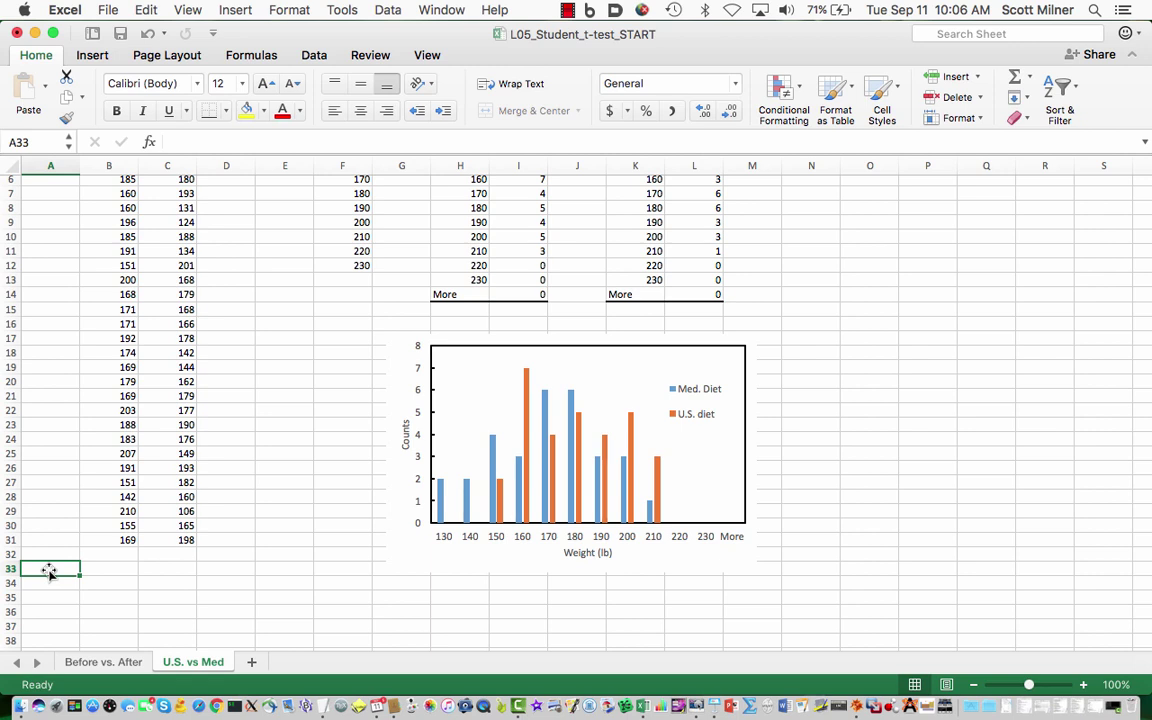
type("min")
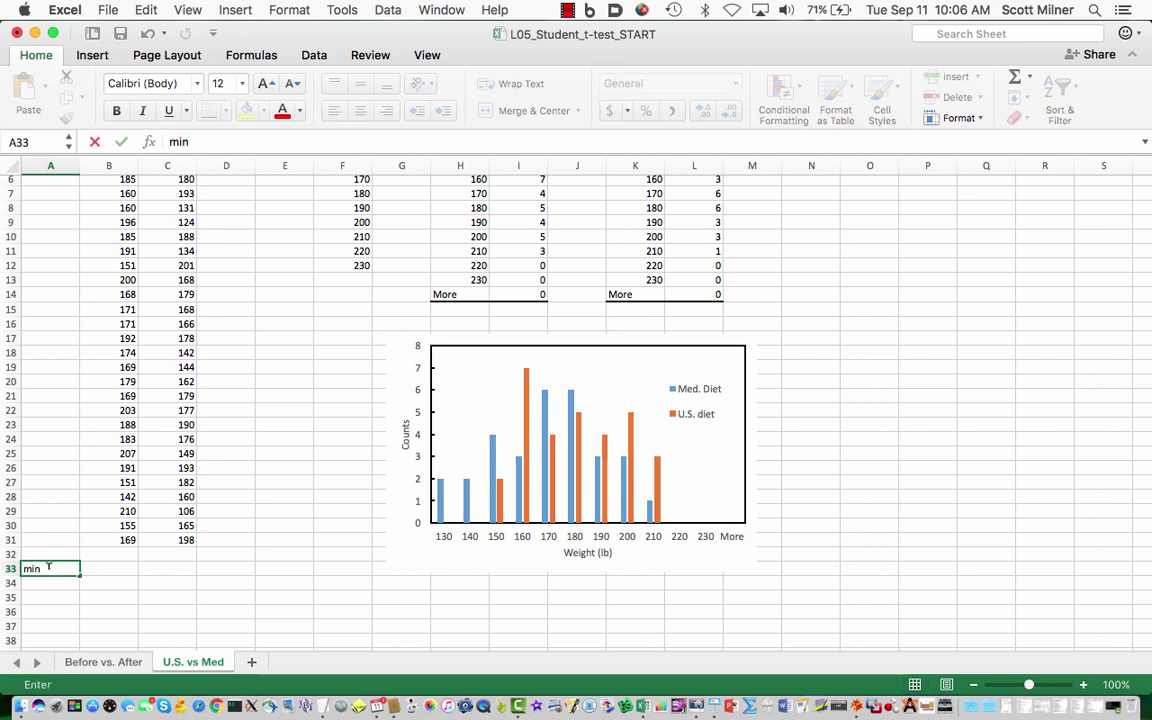
key("Return")
type("max")
key("Return")
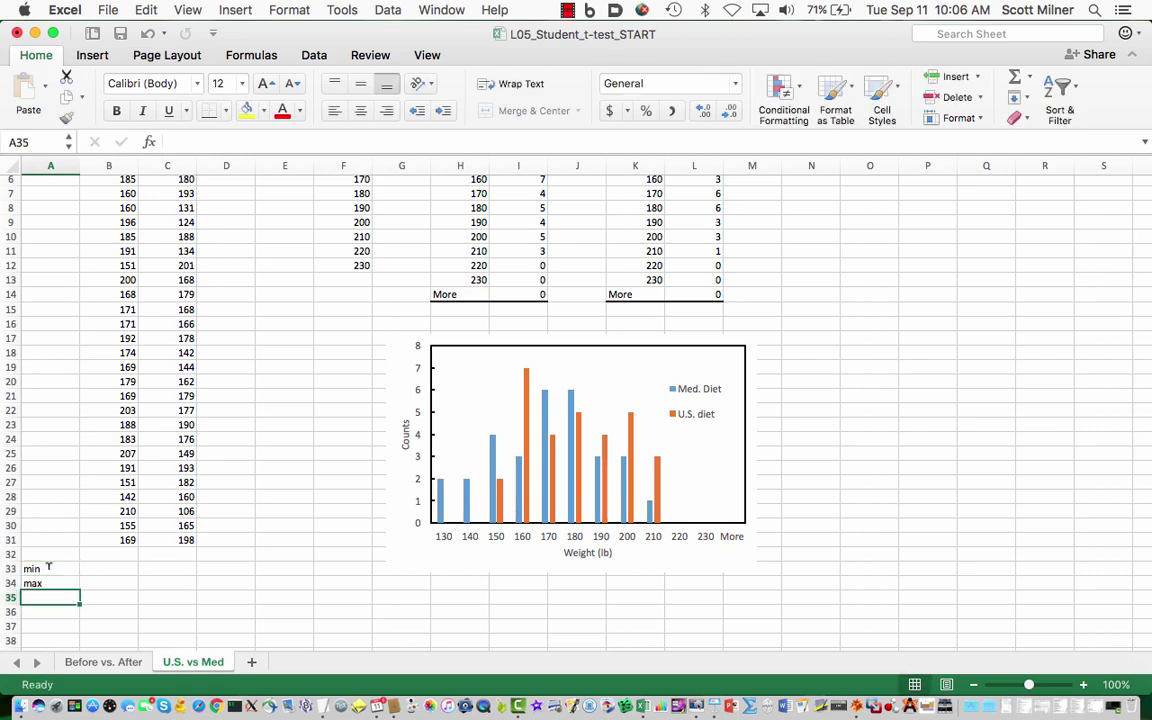
type("mean")
key("Return")
type("st. dev.")
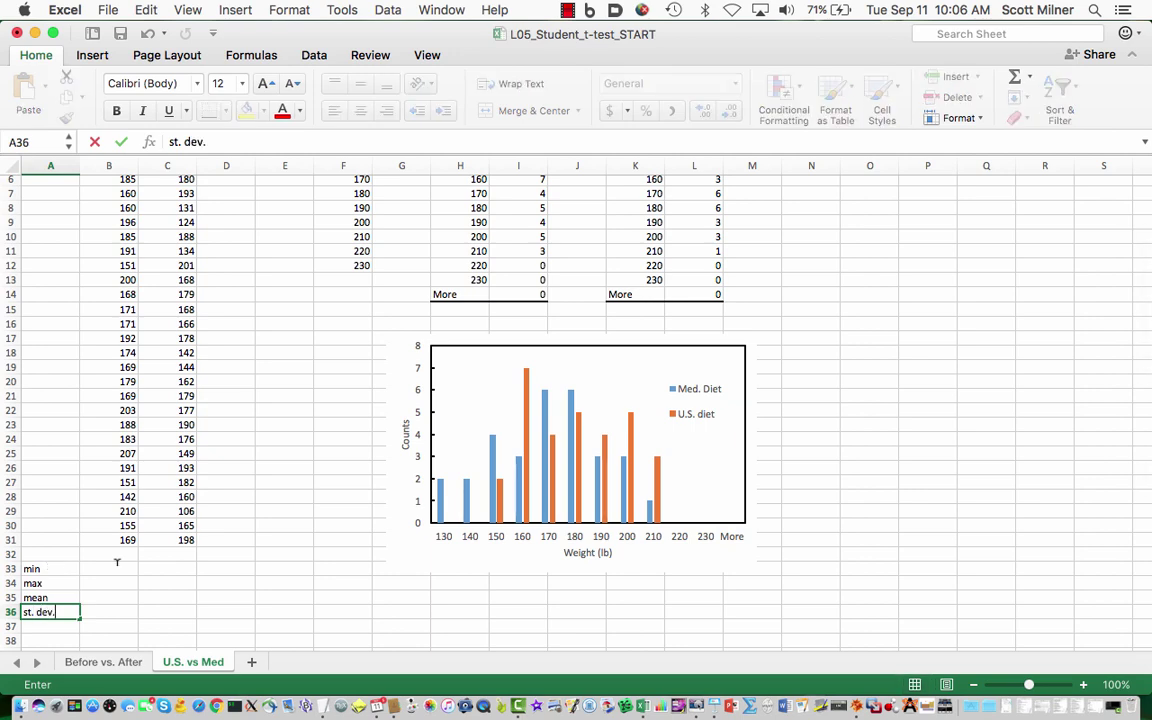
left_click(117, 563)
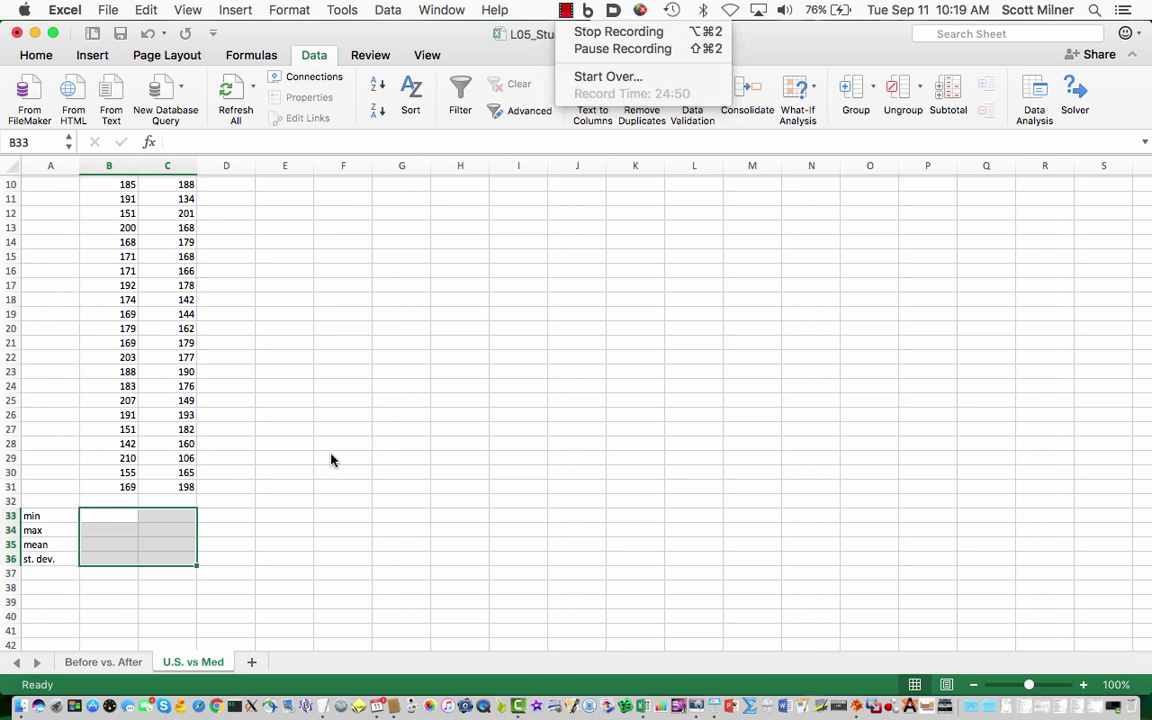
- Enter =min(B2:B31) in B33, giving a minimum U.S. diet weight of 142
left_click(110, 519)
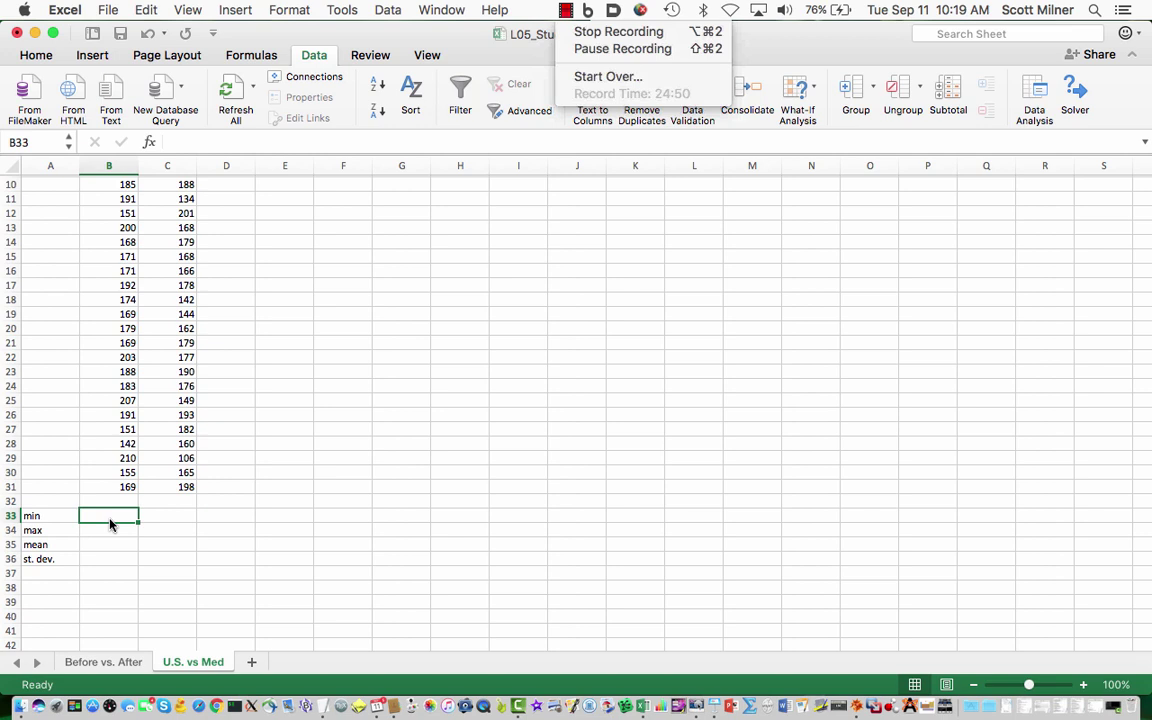
type("=")
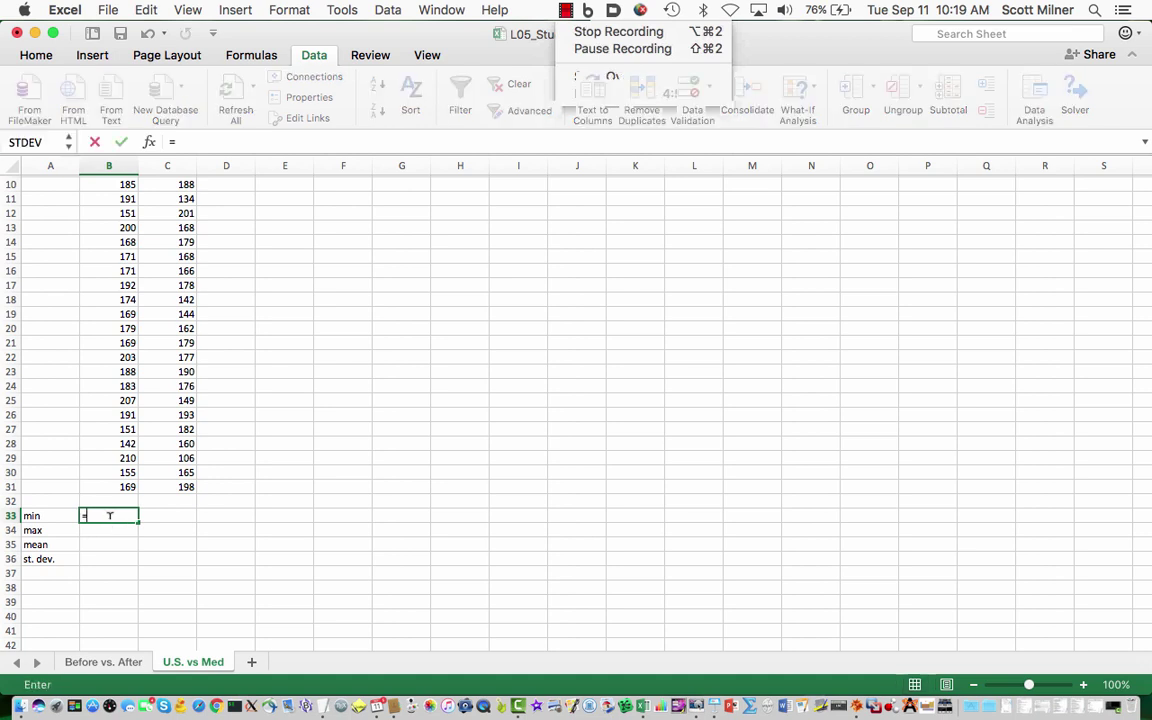
type("min")
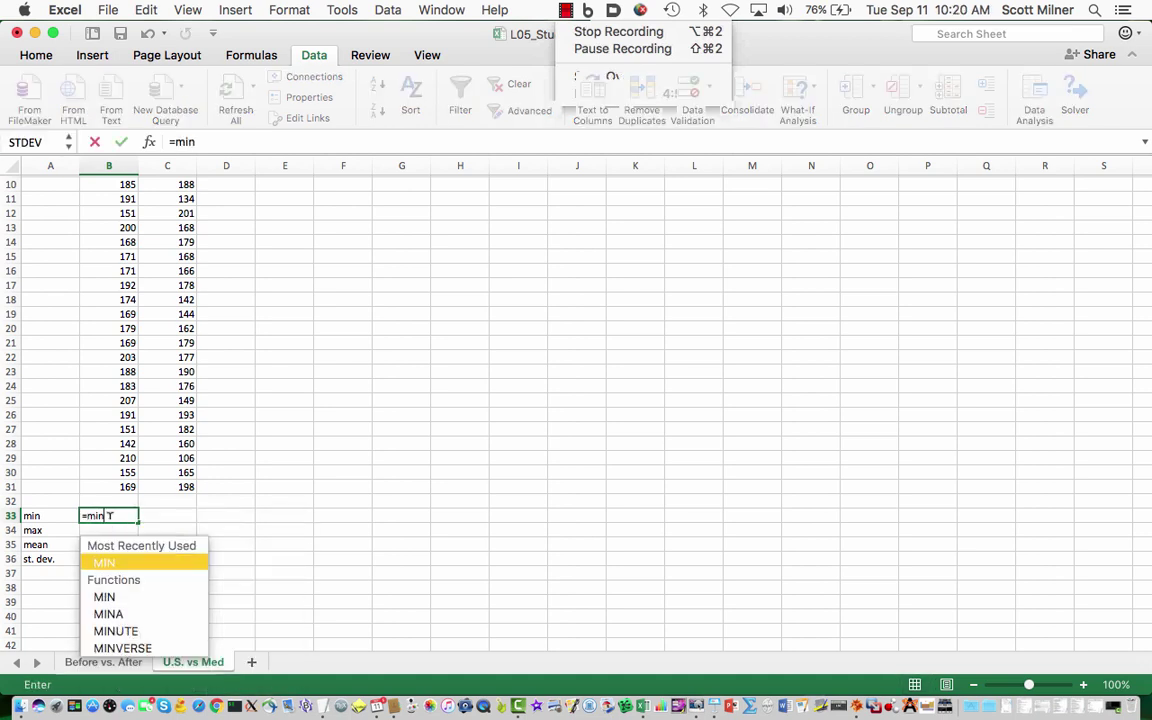
type("(")
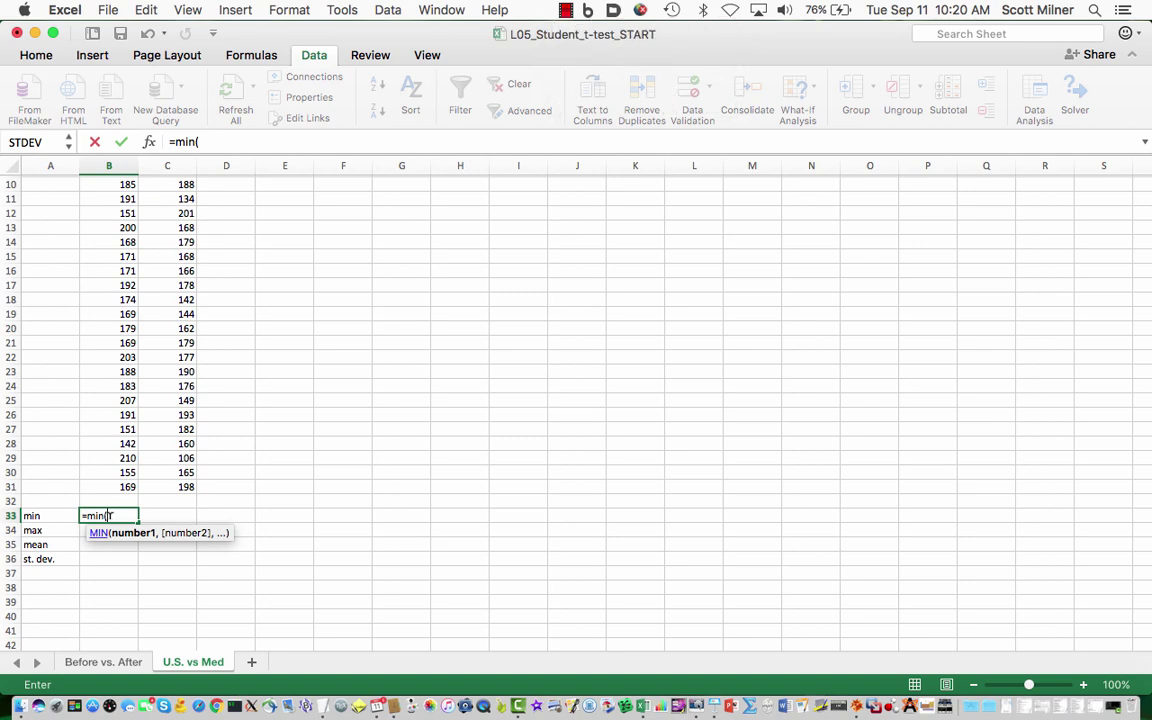
scroll(123, 243, "up", 5)
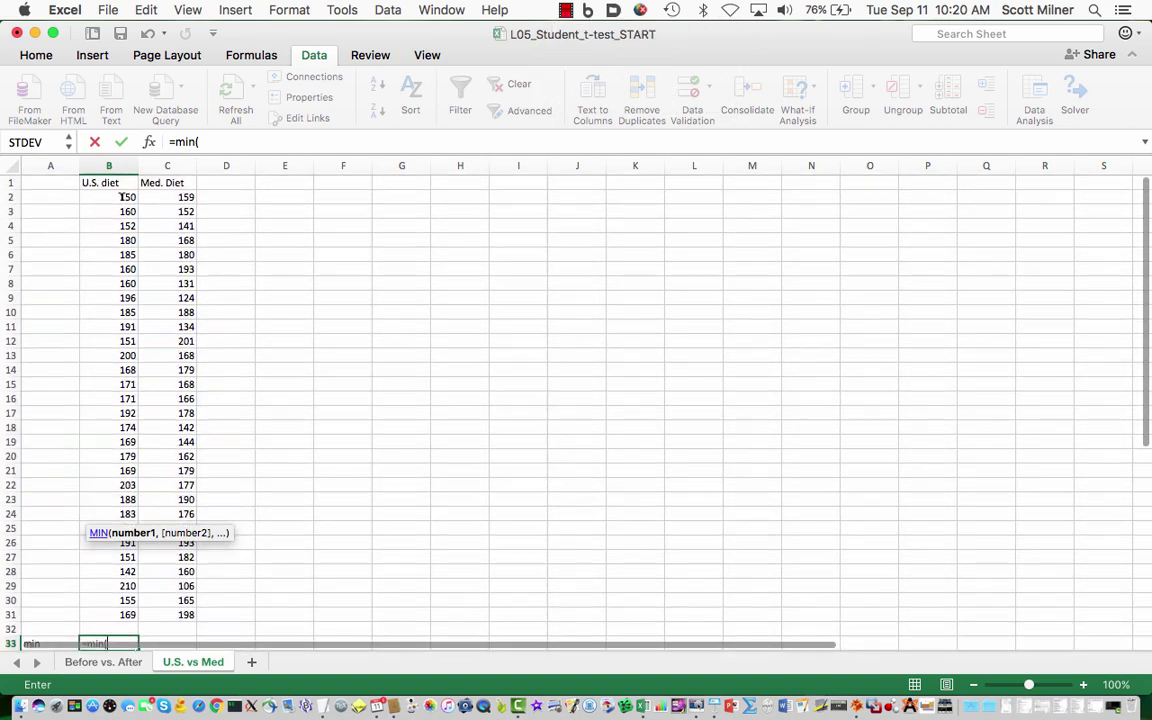
left_click_drag(109, 197, 125, 427)
left_click_drag(129, 602, 128, 604)
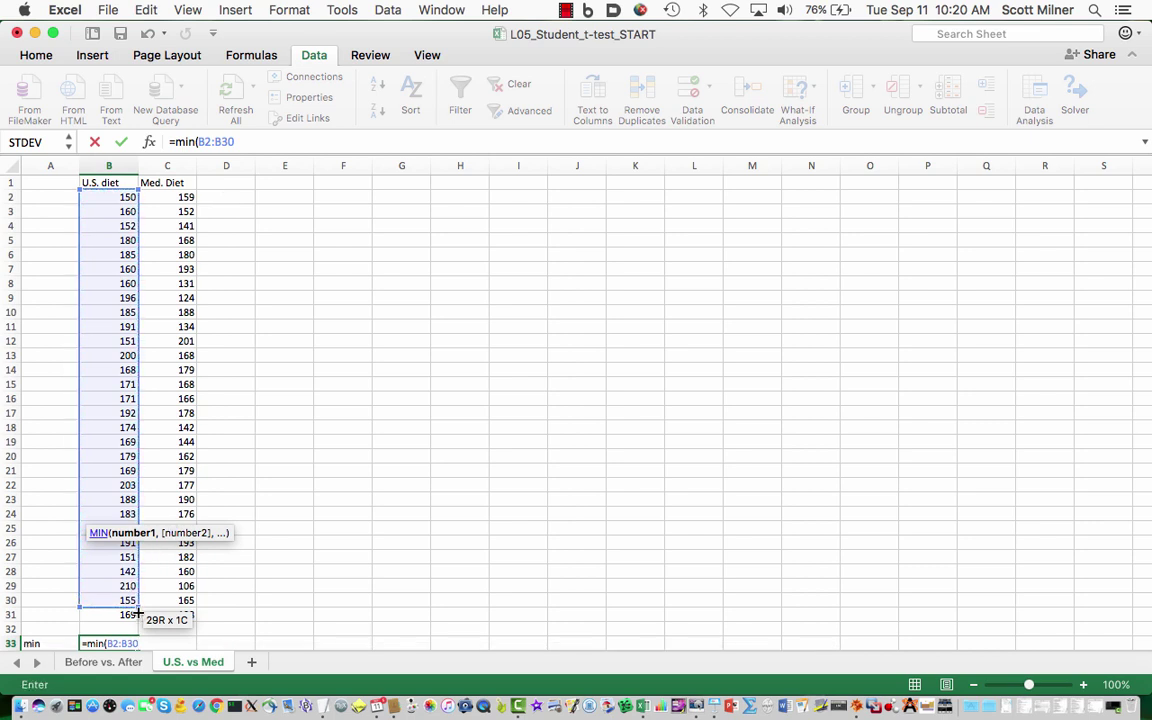
left_click_drag(134, 614, 134, 617)
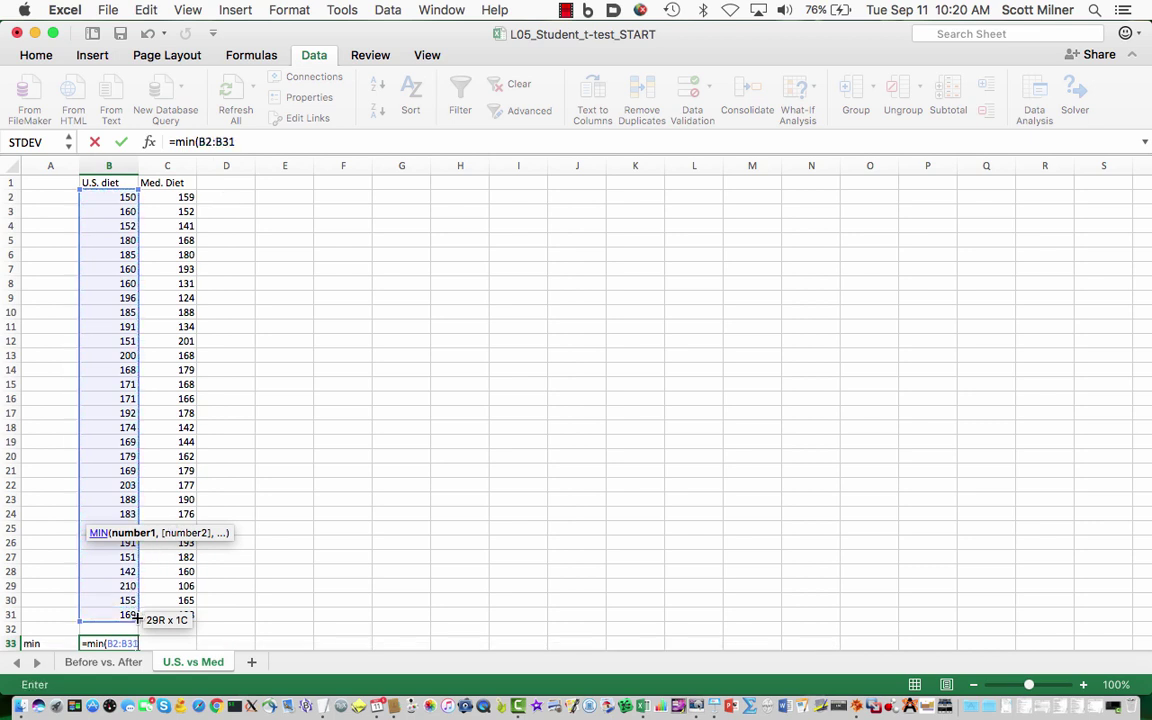
left_click(238, 141)
key("Return")
- Compute the maximum U.S. diet weight with =max(B2:B31), giving 210
scroll(290, 432, "down", 3)
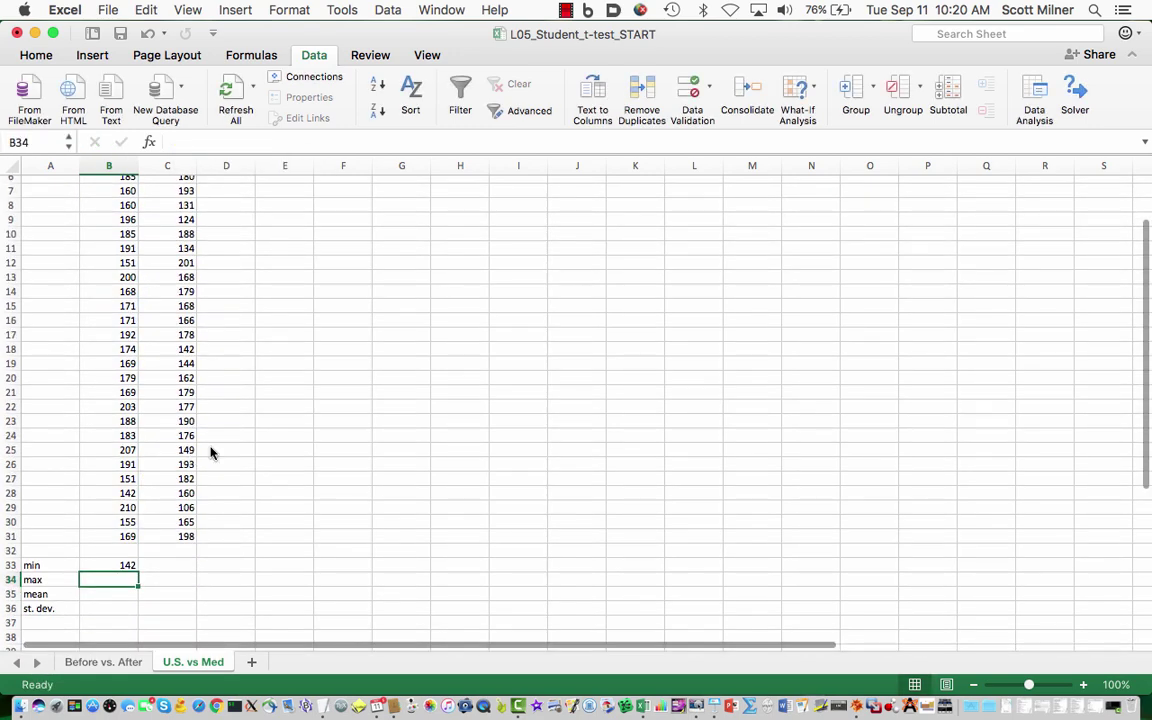
scroll(280, 289, "up", 3)
scroll(330, 368, "down", 3)
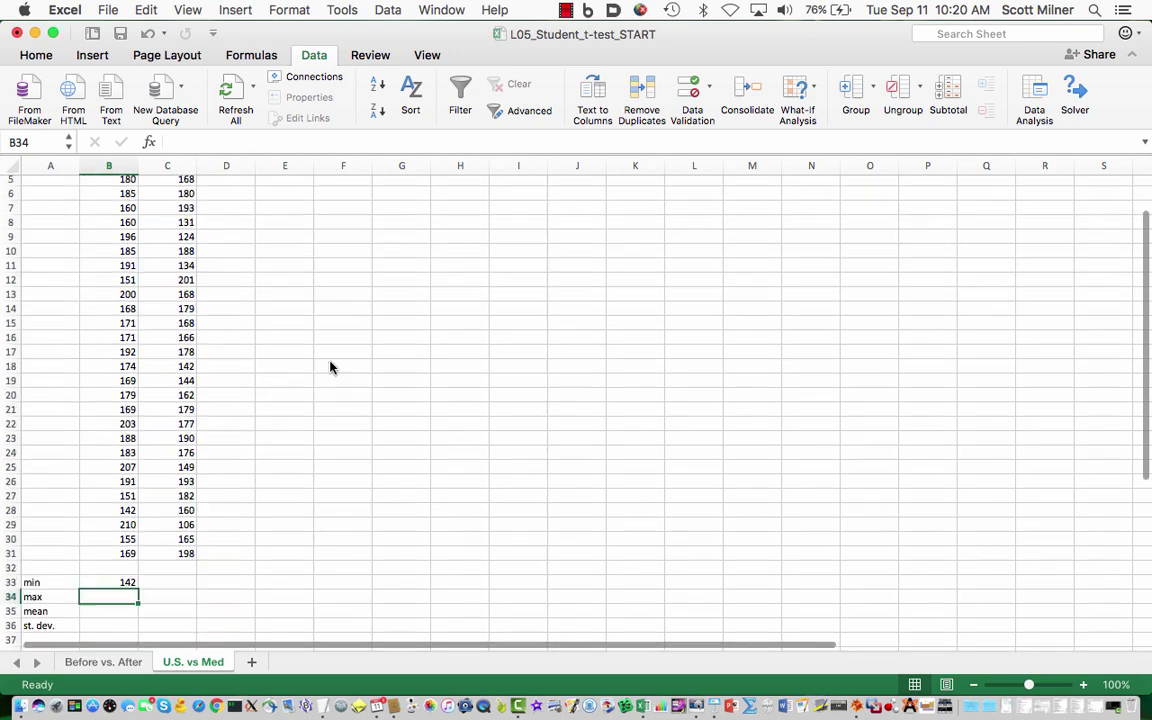
type("=max(")
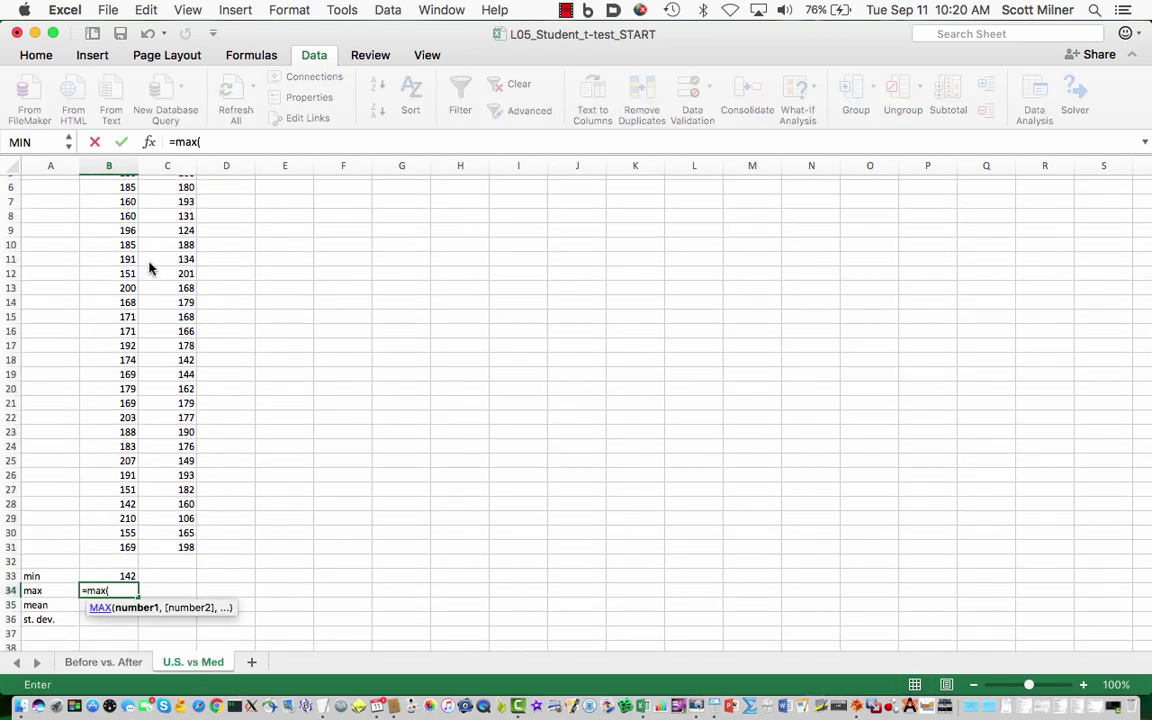
scroll(121, 226, "up", 3)
left_click_drag(100, 199, 128, 632)
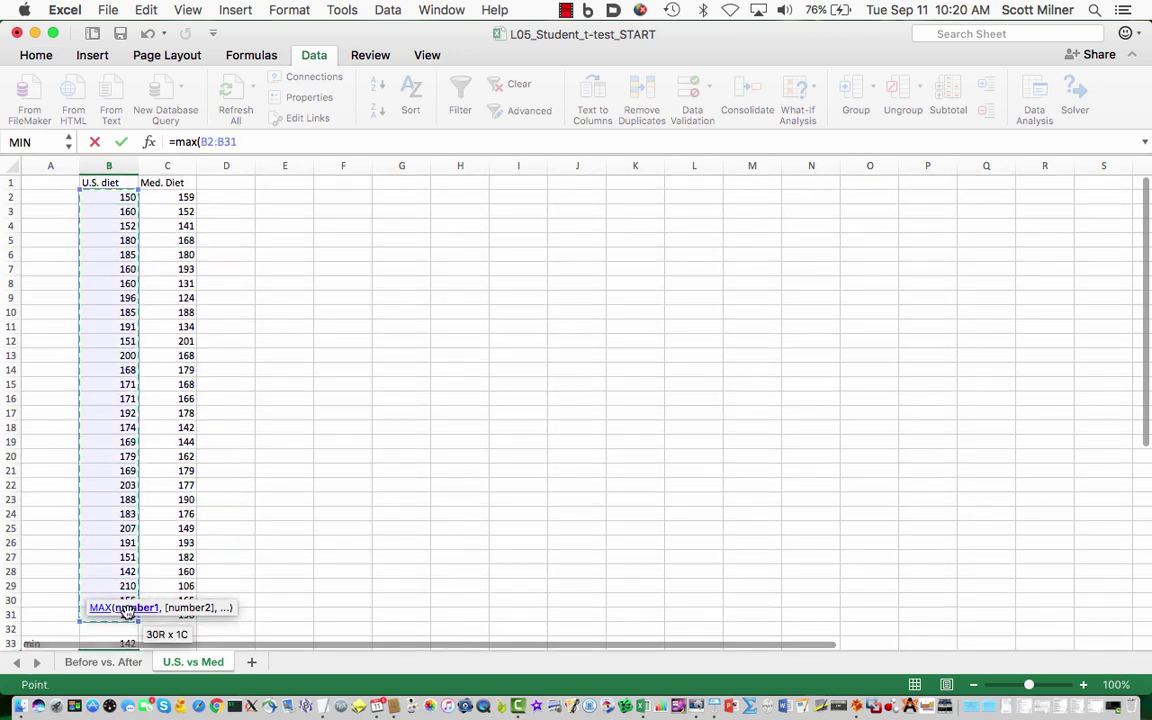
left_click(240, 141)
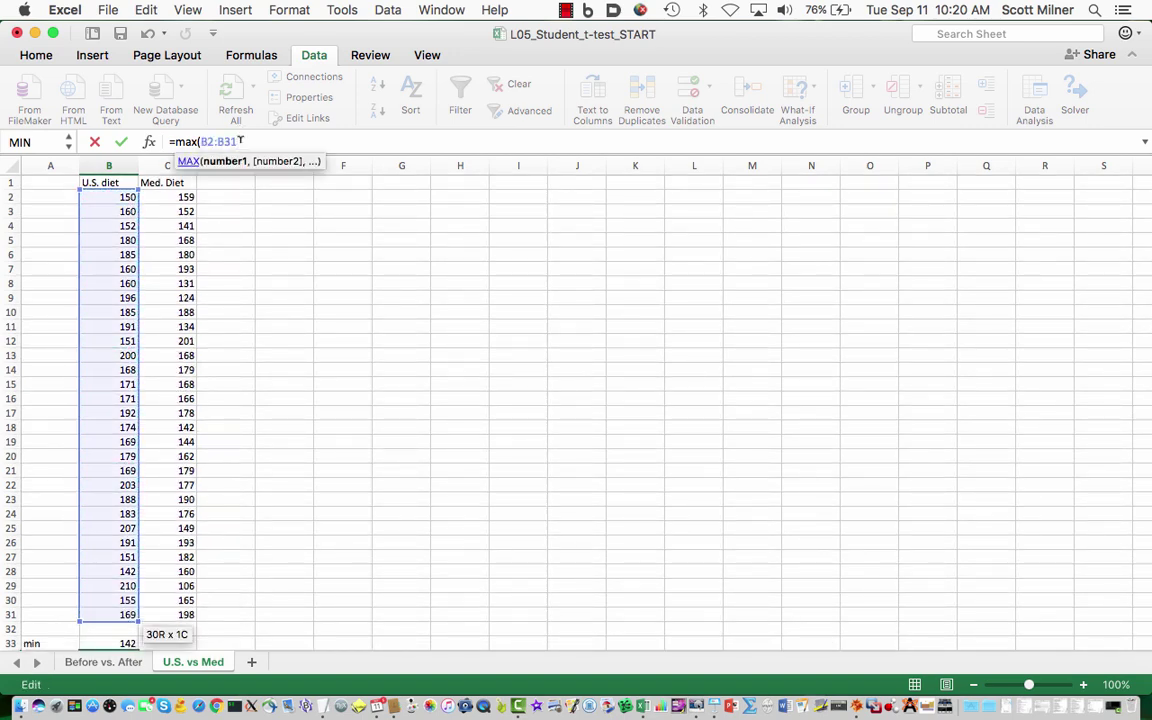
type(")")
key("Return")
- Compute the mean U.S. diet weight with =average(B2:B31), giving 175.4
scroll(165, 455, "down", 2)
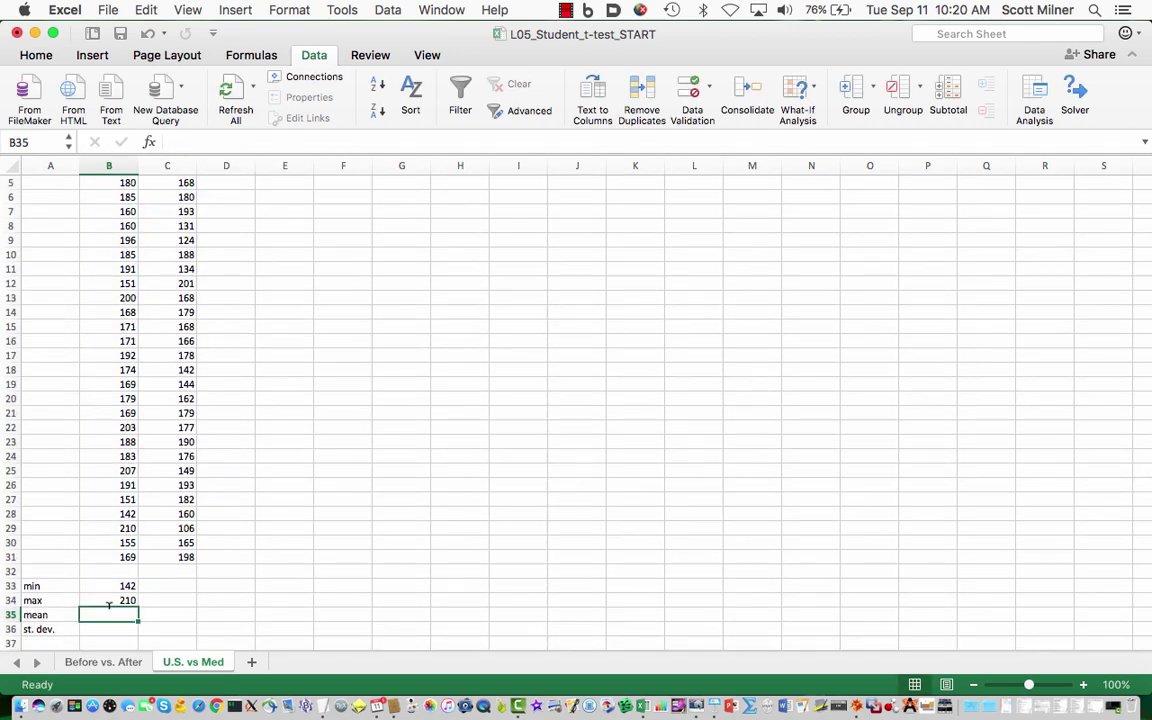
type("=average")
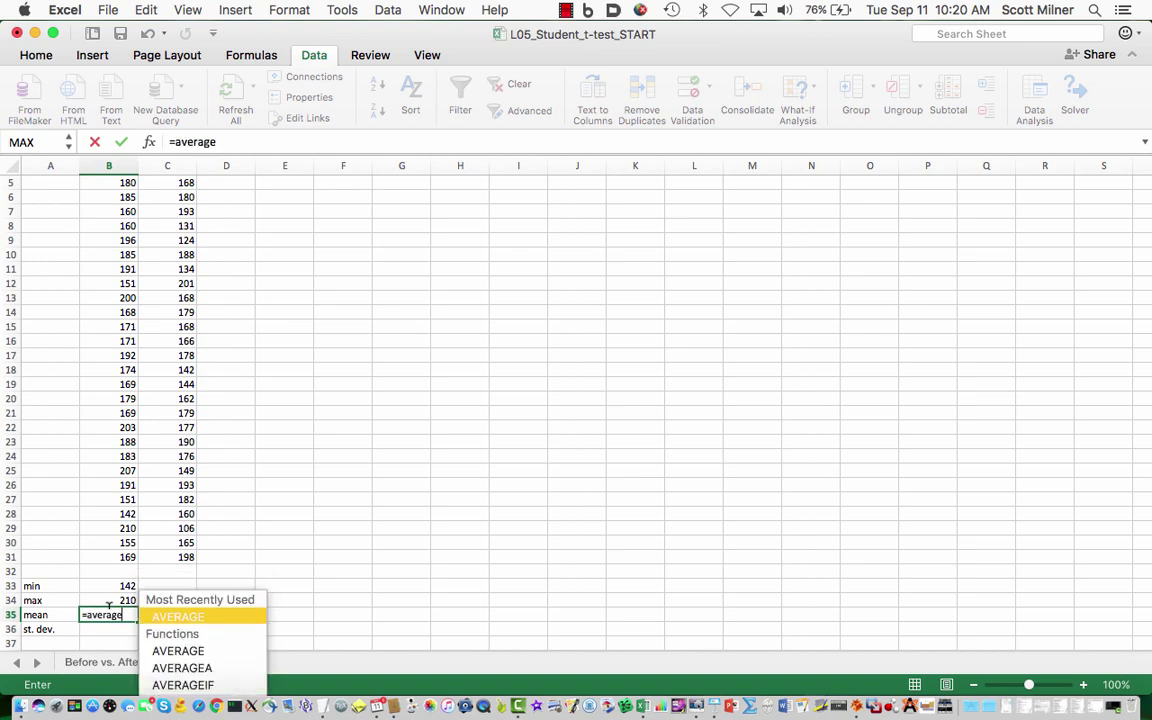
type("(")
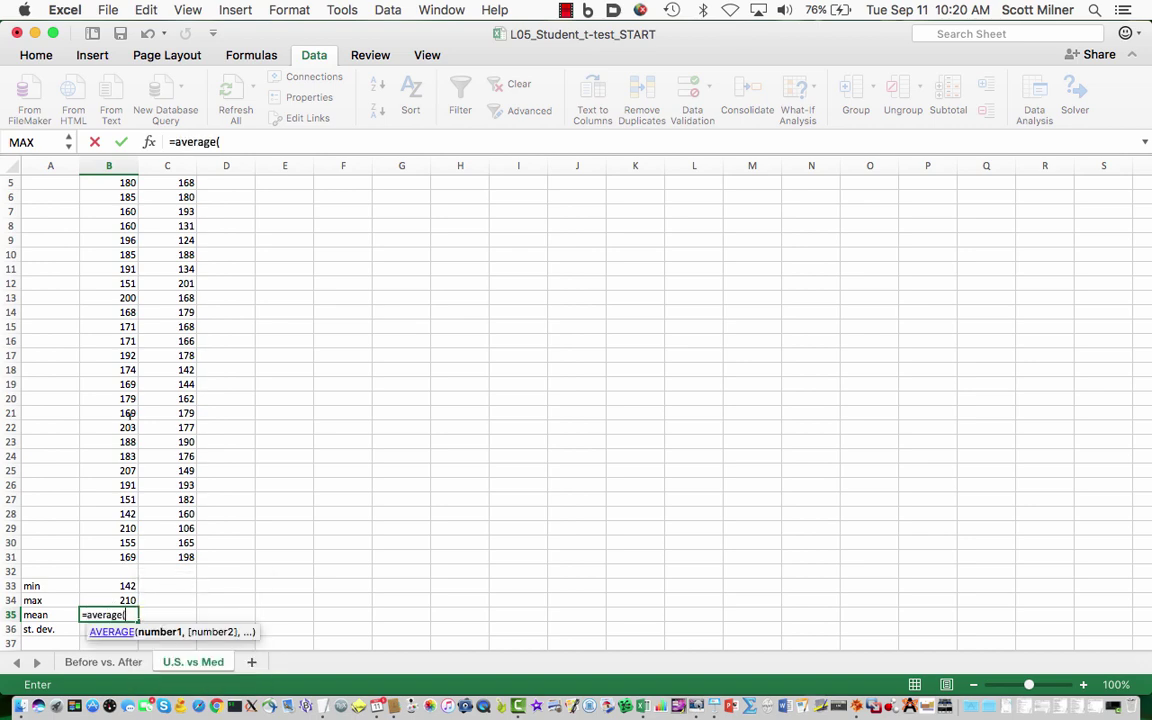
scroll(129, 413, "up", 4)
left_click_drag(122, 196, 121, 612)
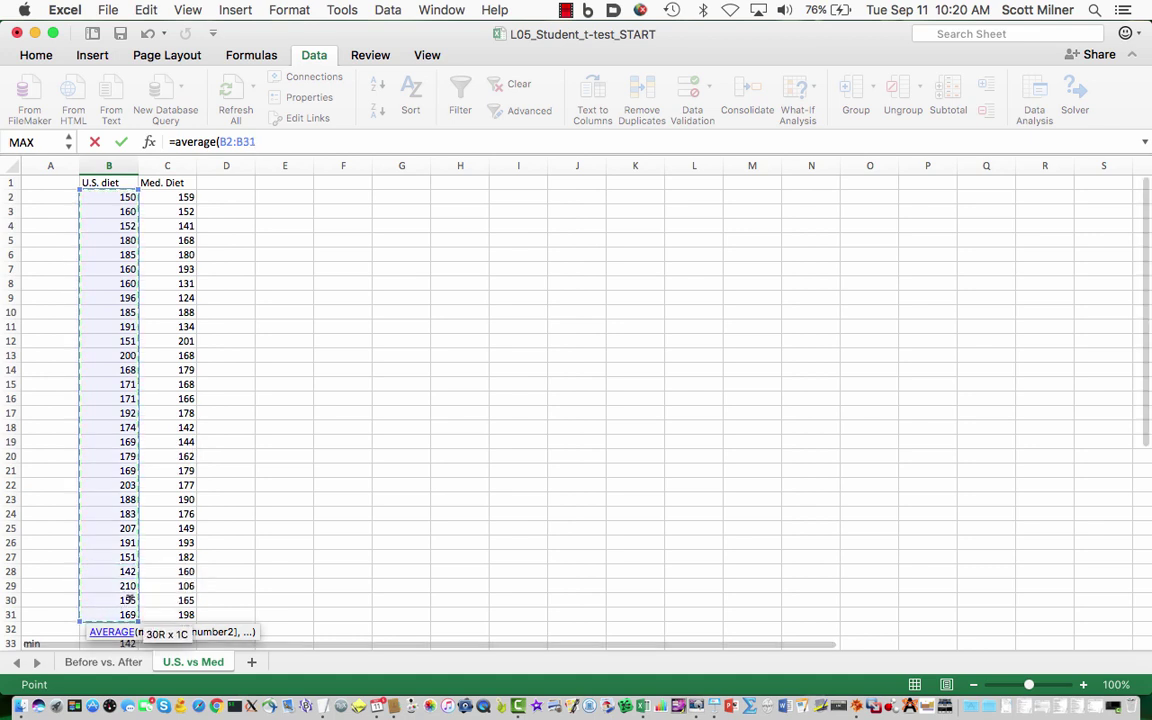
left_click(262, 141)
type(")")
key("Return")
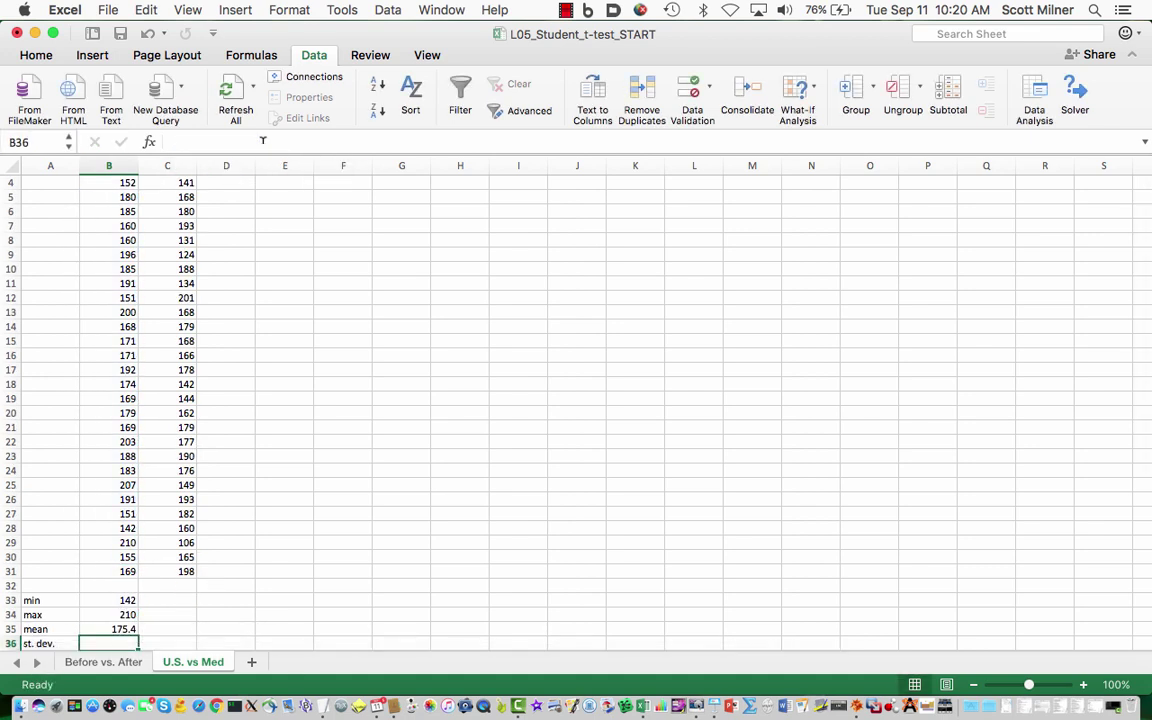
- Compute the U.S. diet standard deviation with =stdev(B2:B31), giving 18.597
type("=stdev")
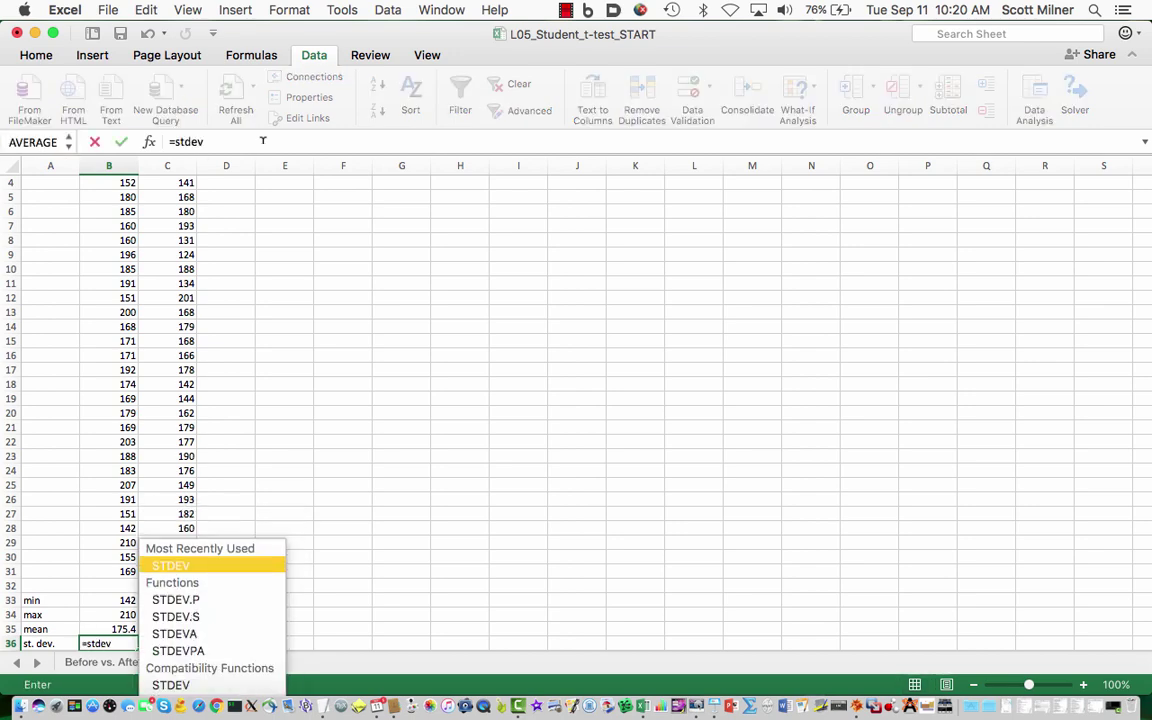
type("(")
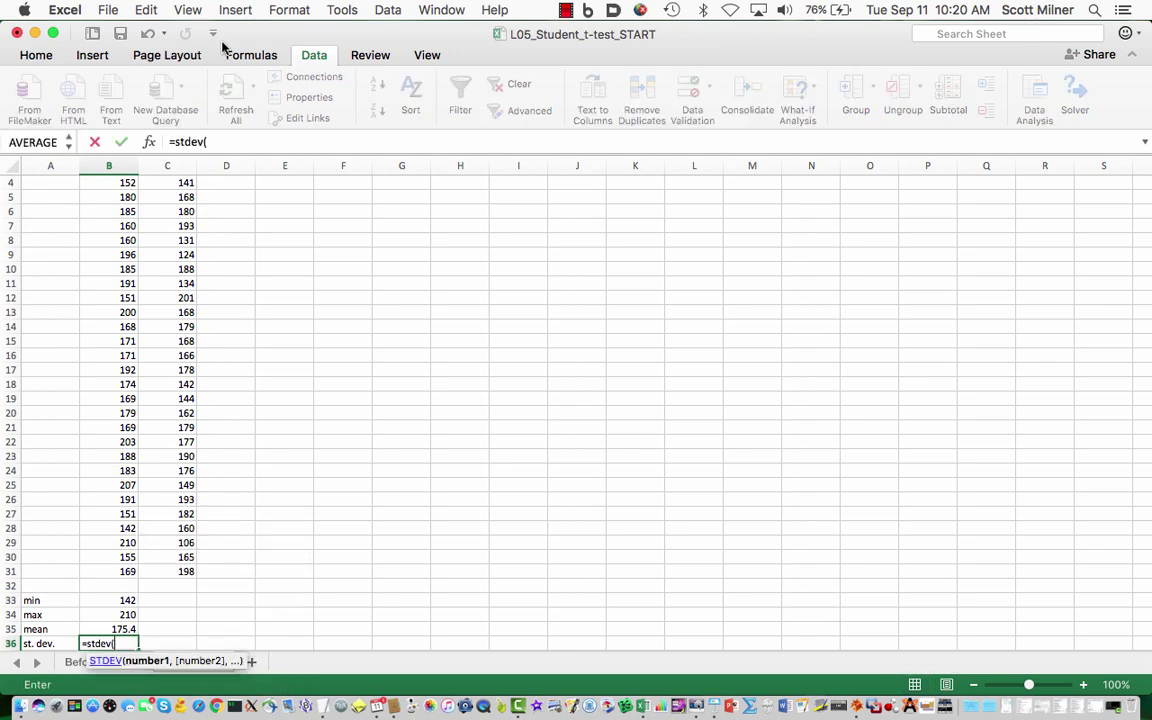
scroll(142, 182, "up", 3)
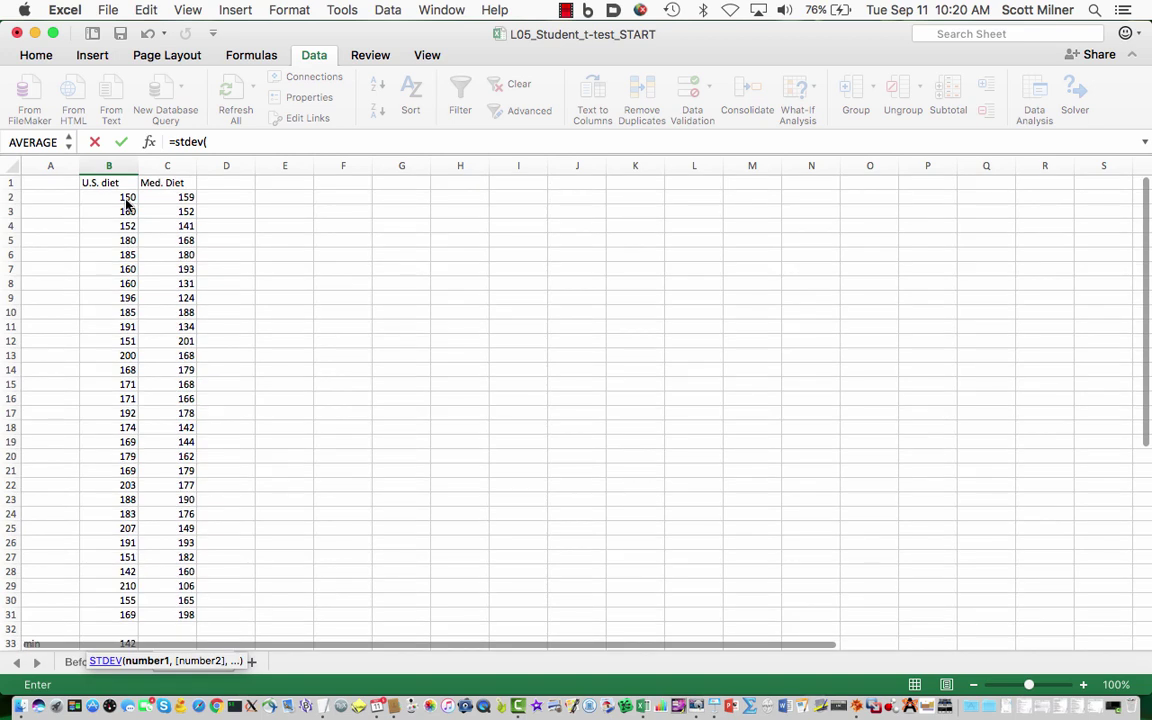
left_click_drag(127, 197, 130, 620)
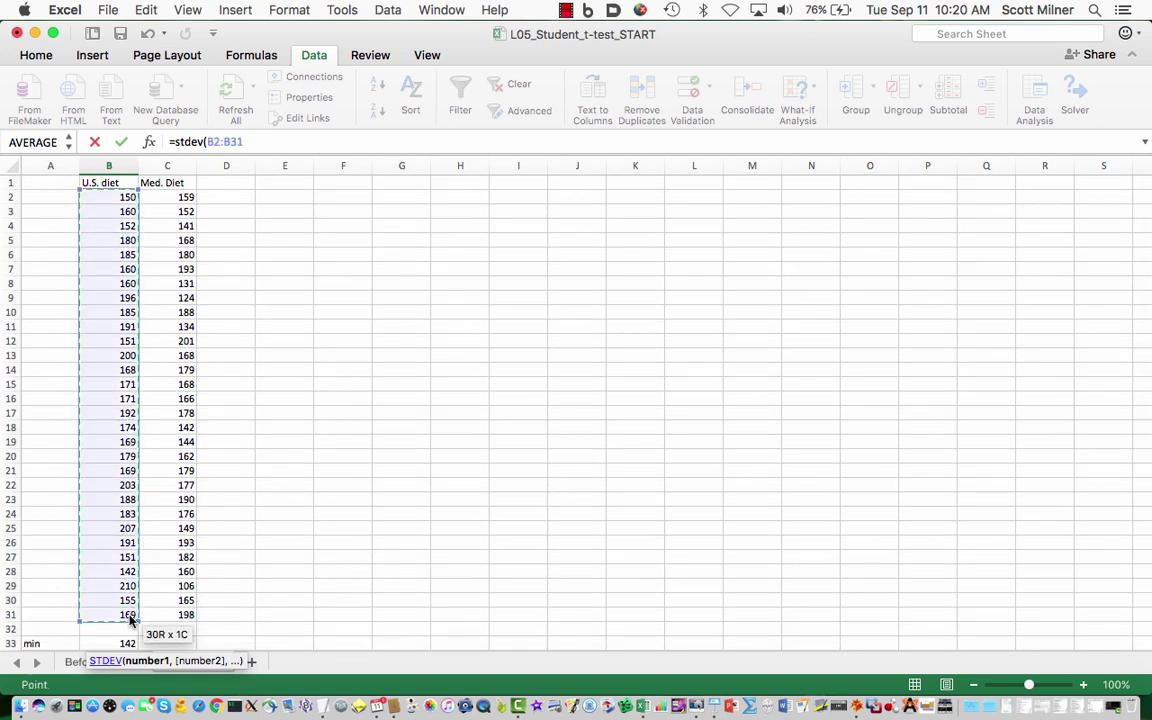
type(")")
key("Return")
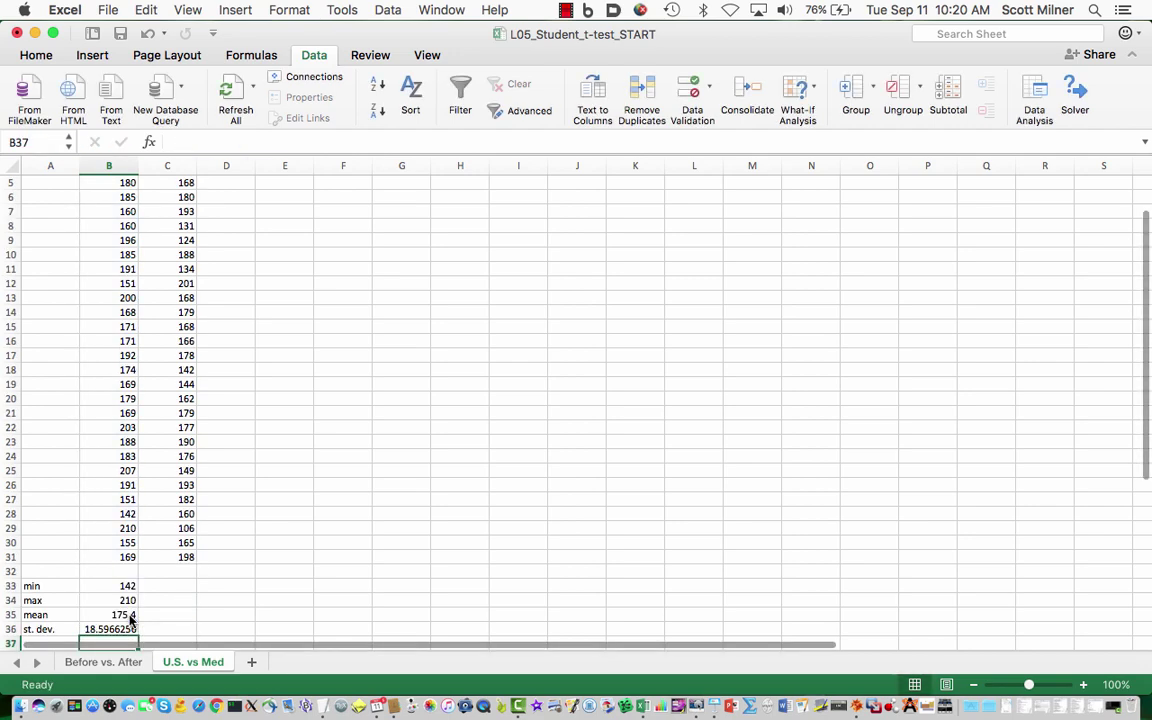
- Copy the B33:B36 statistics into C33 for Med. Diet, then select B35:C36
scroll(130, 620, "down", 2)
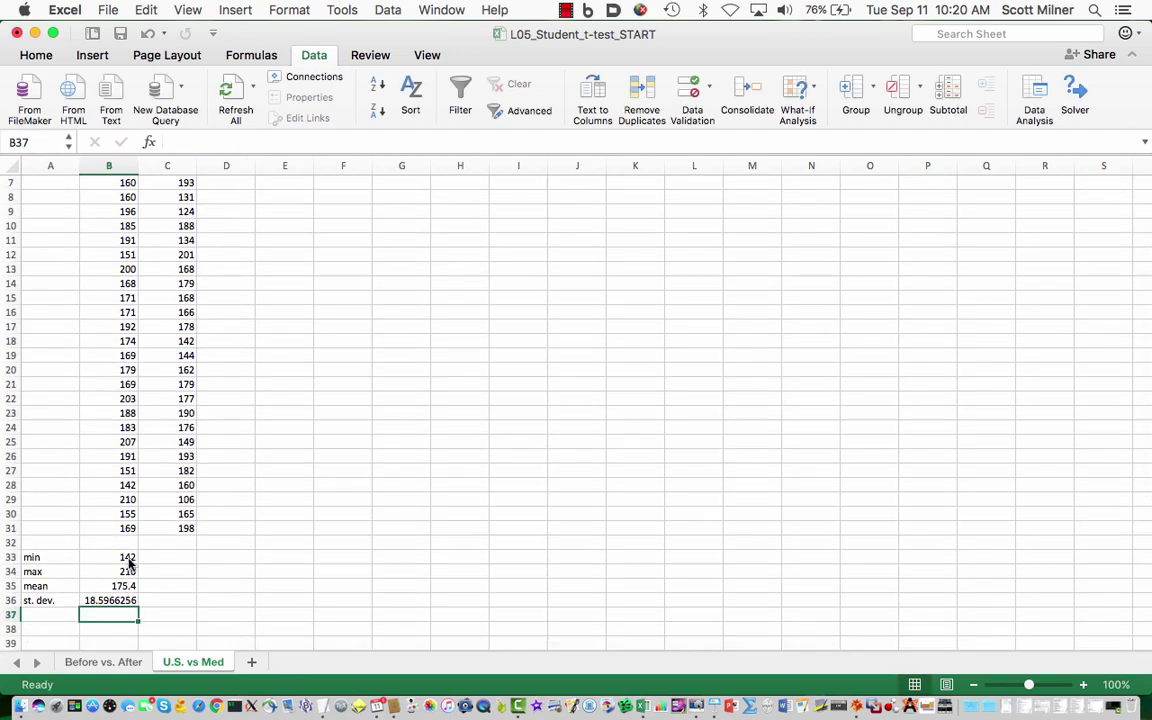
left_click_drag(128, 558, 133, 603)
key("super+c")
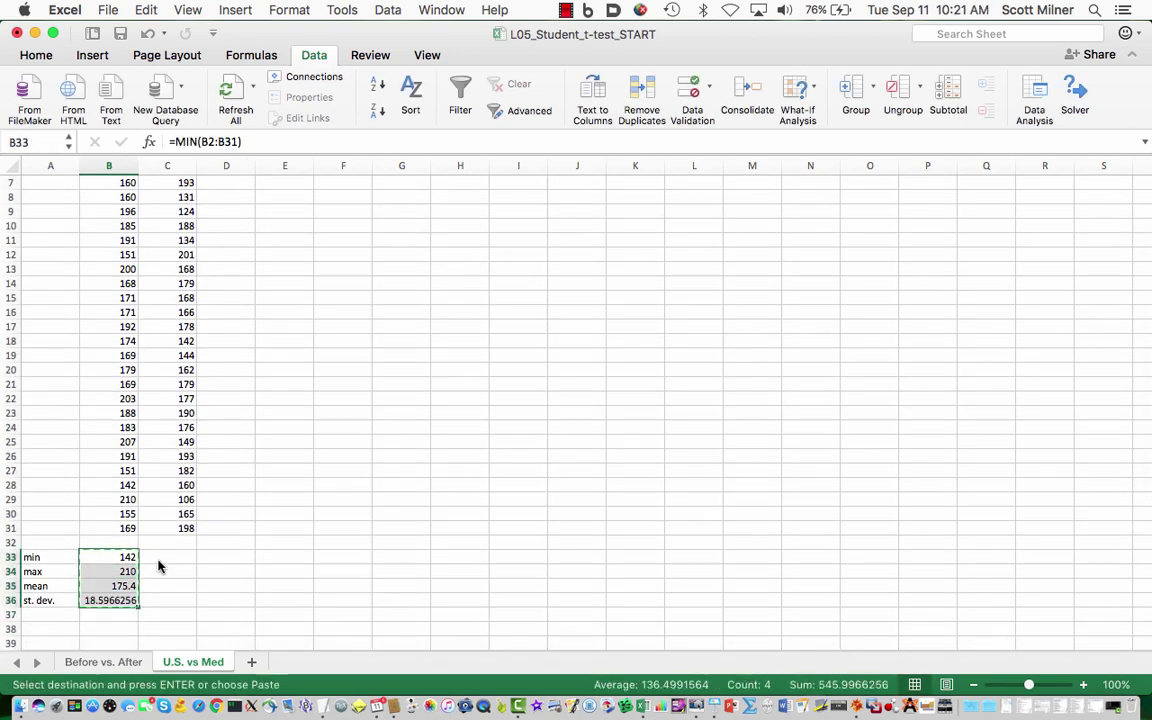
left_click(168, 557)
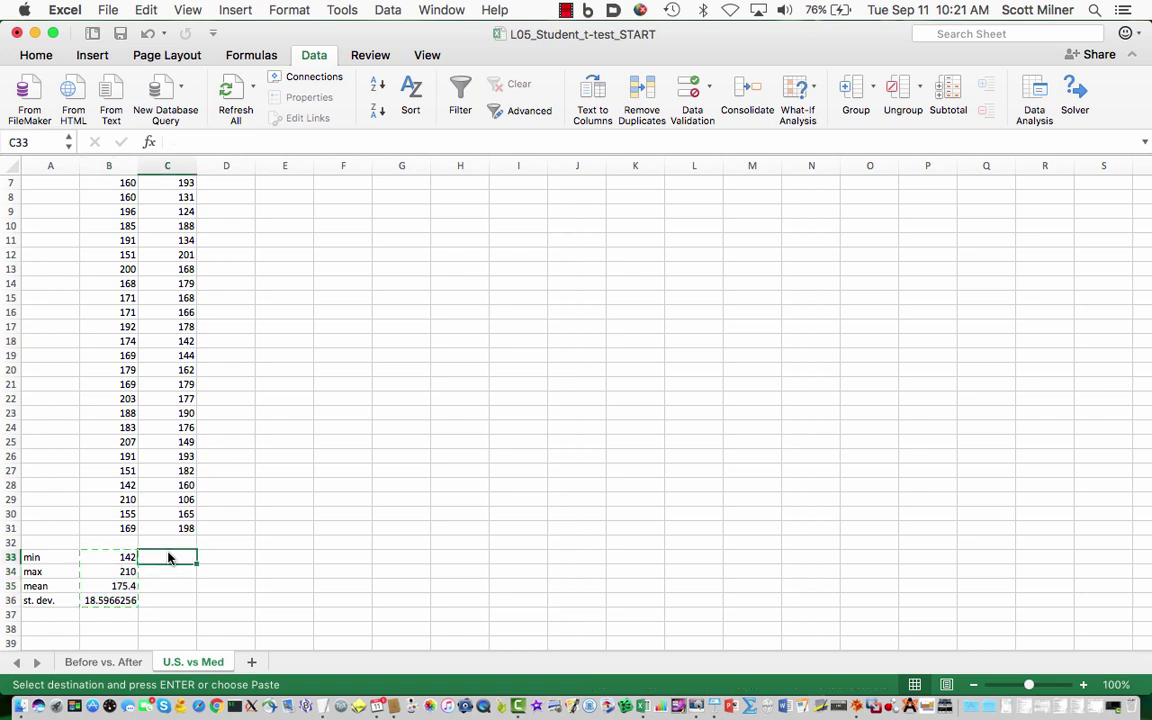
key("super+v")
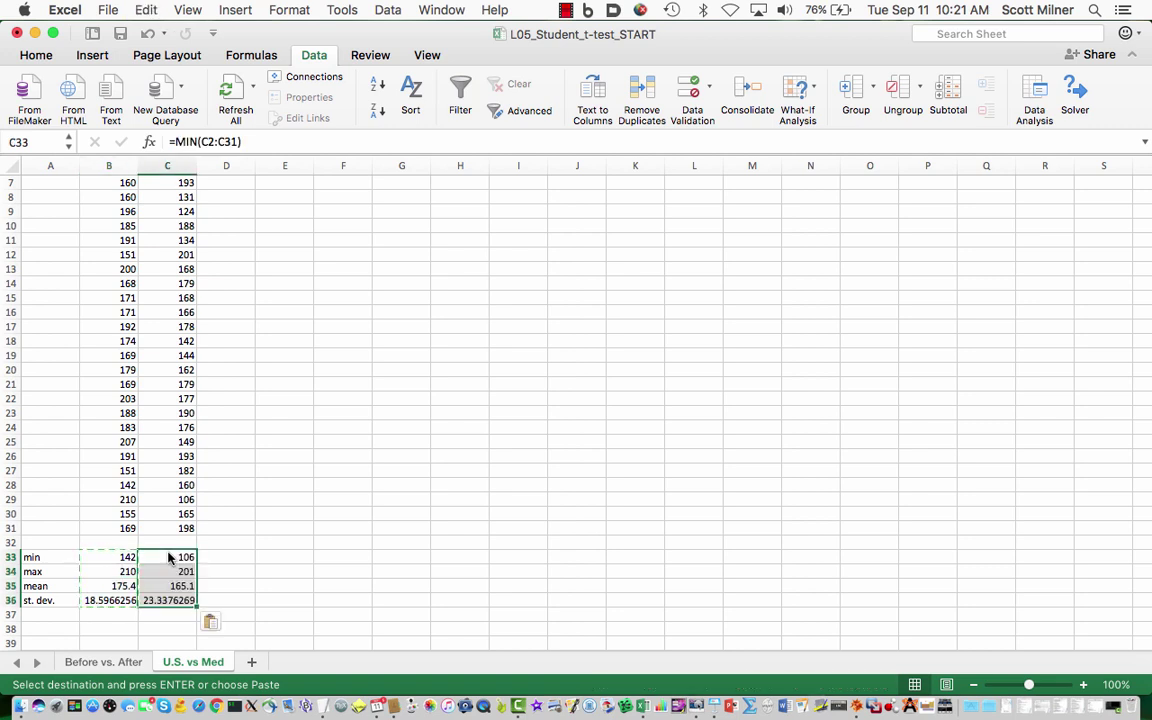
left_click(118, 616)
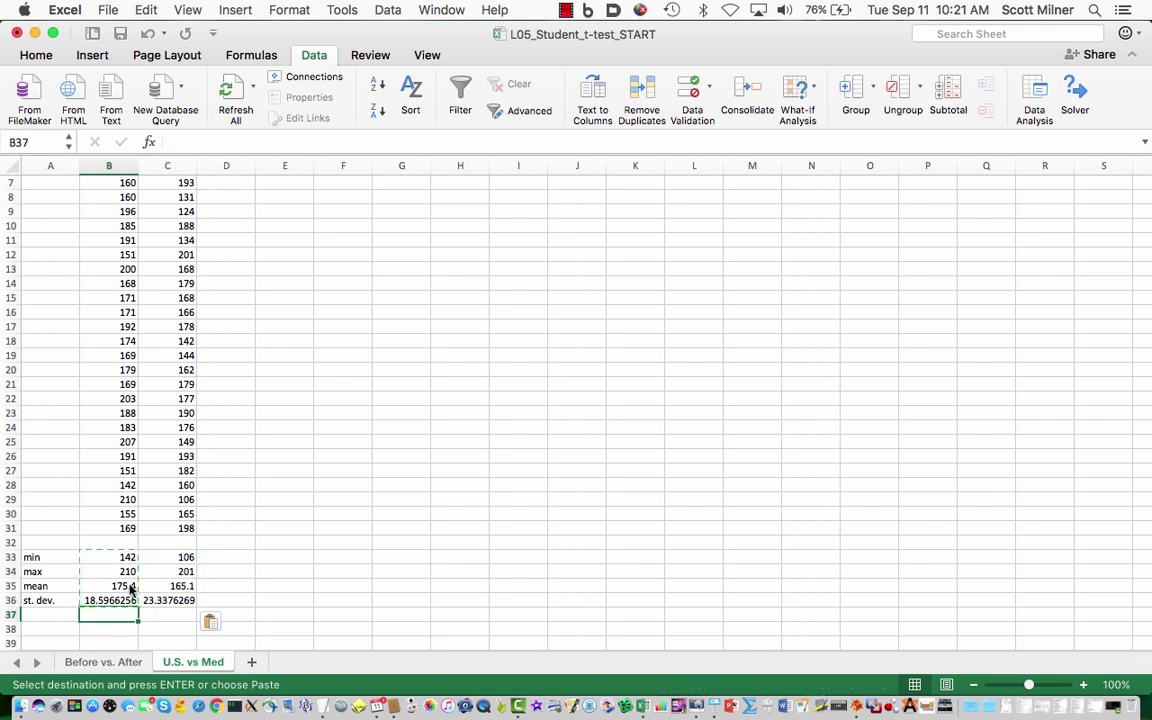
left_click_drag(116, 590, 170, 600)
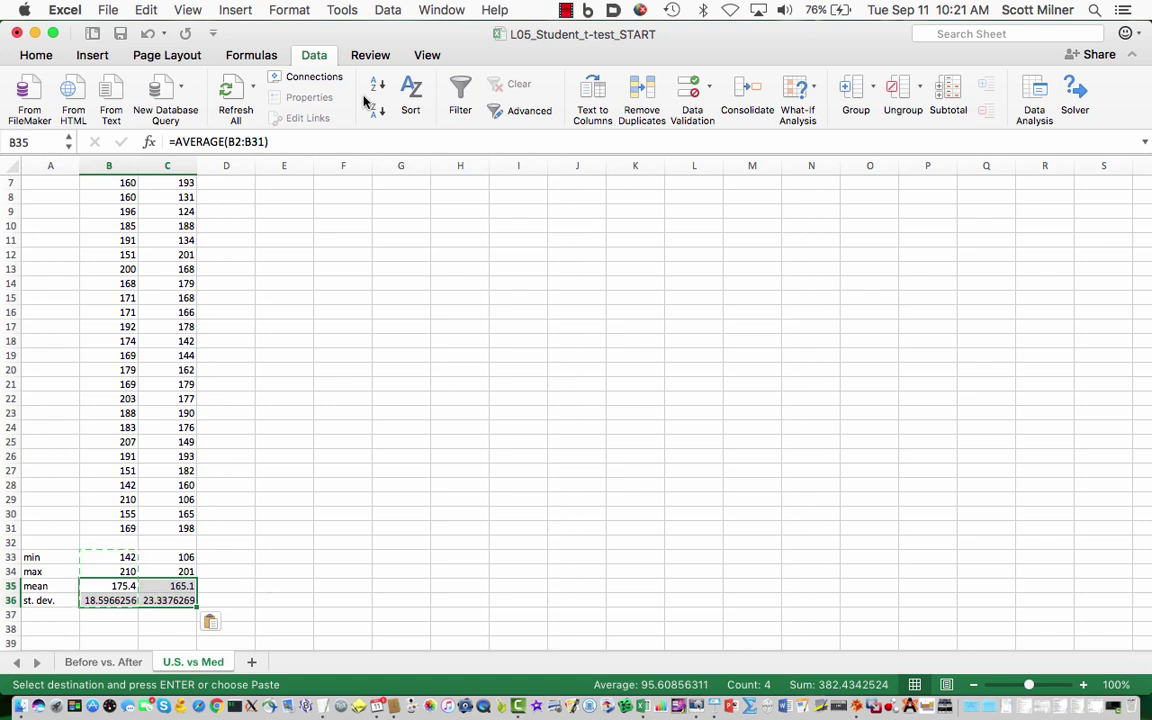
- Format the B35:C36 means and standard deviations as Number with one decimal place
left_click(42, 55)
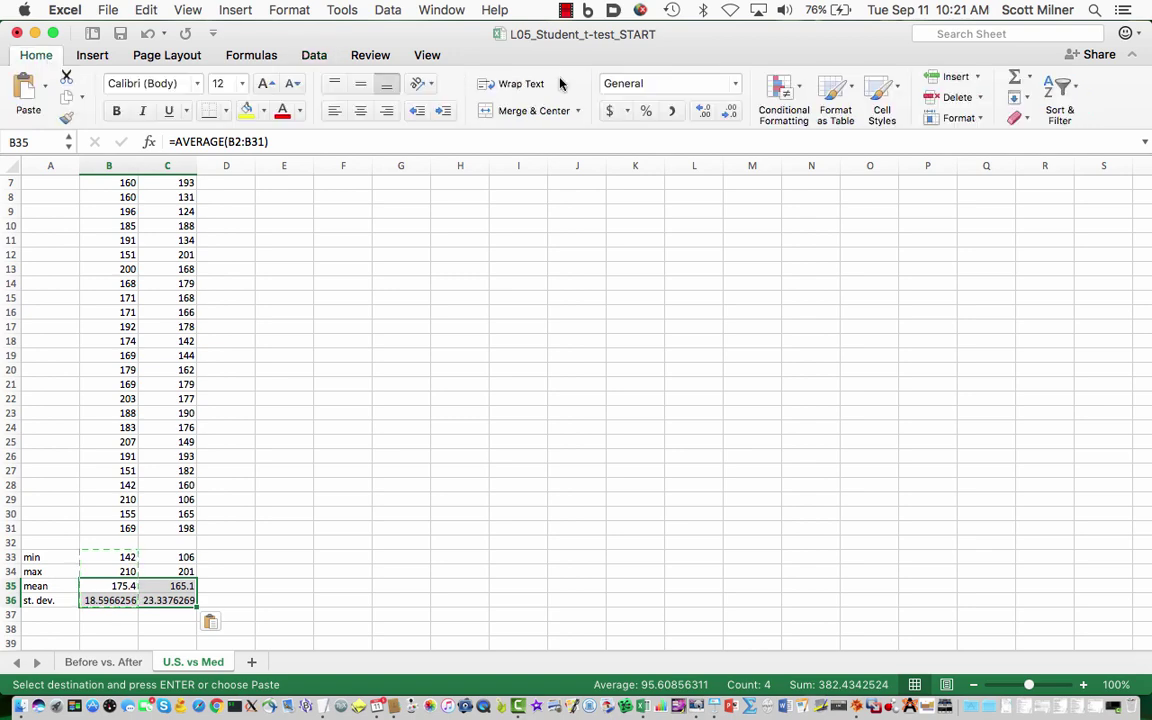
left_click(736, 85)
left_click(728, 146)
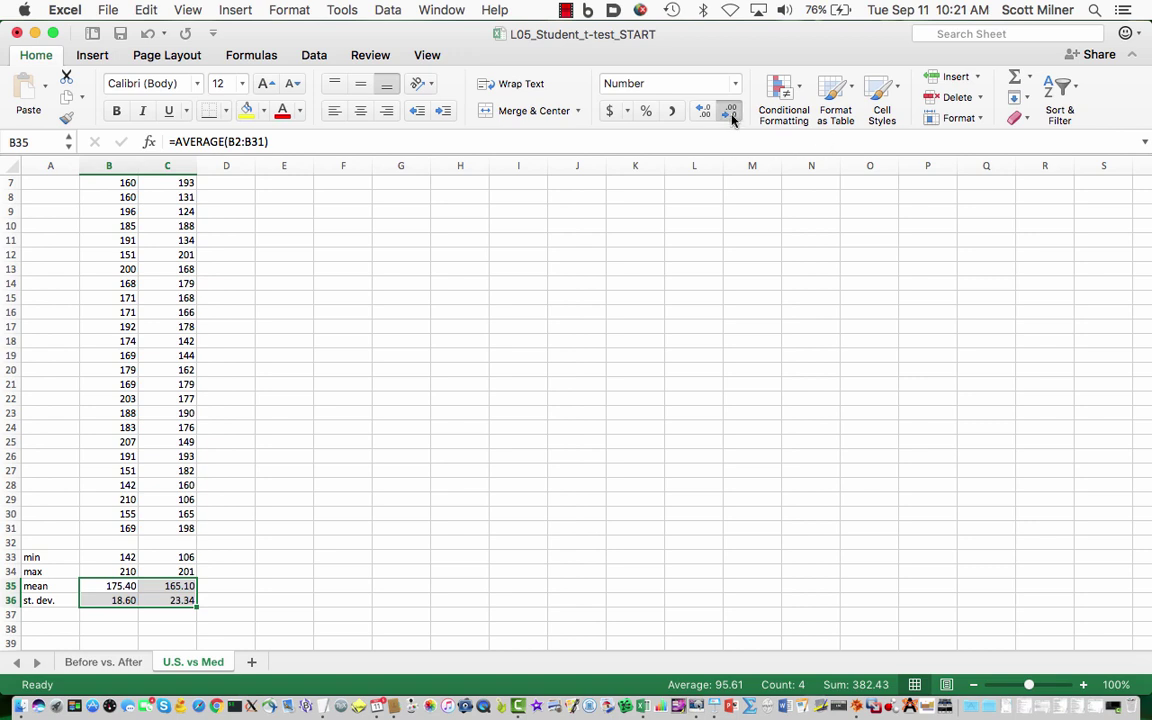
left_click(731, 114)
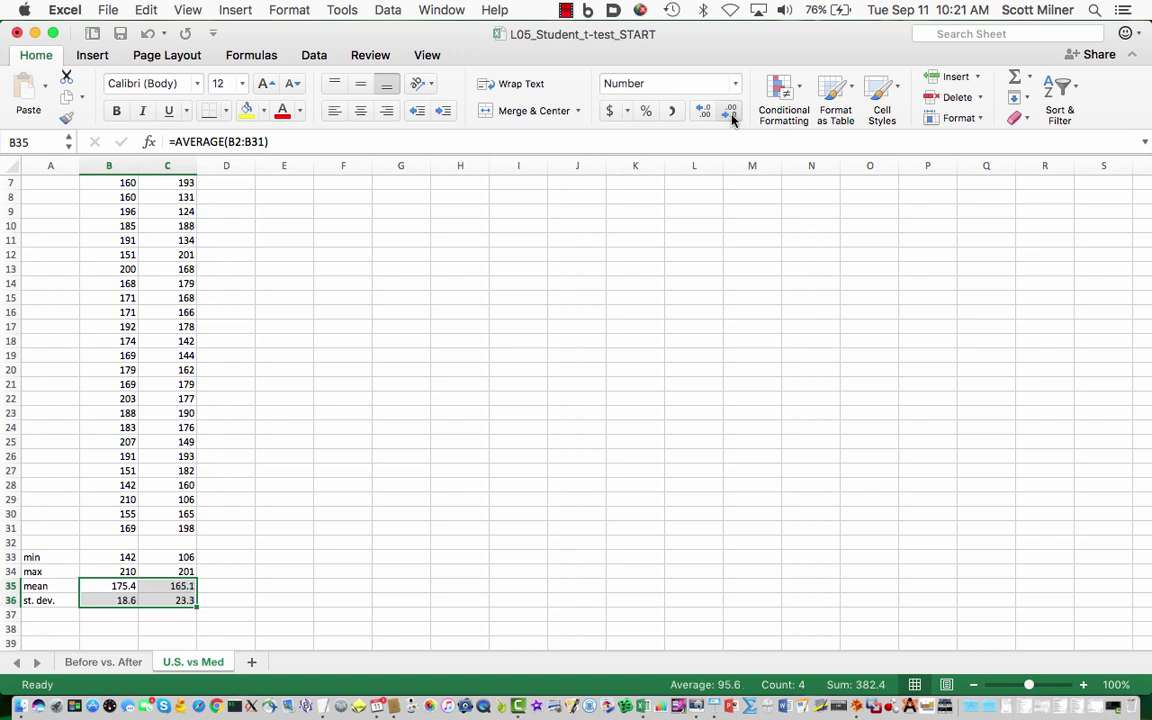
left_click(234, 513)
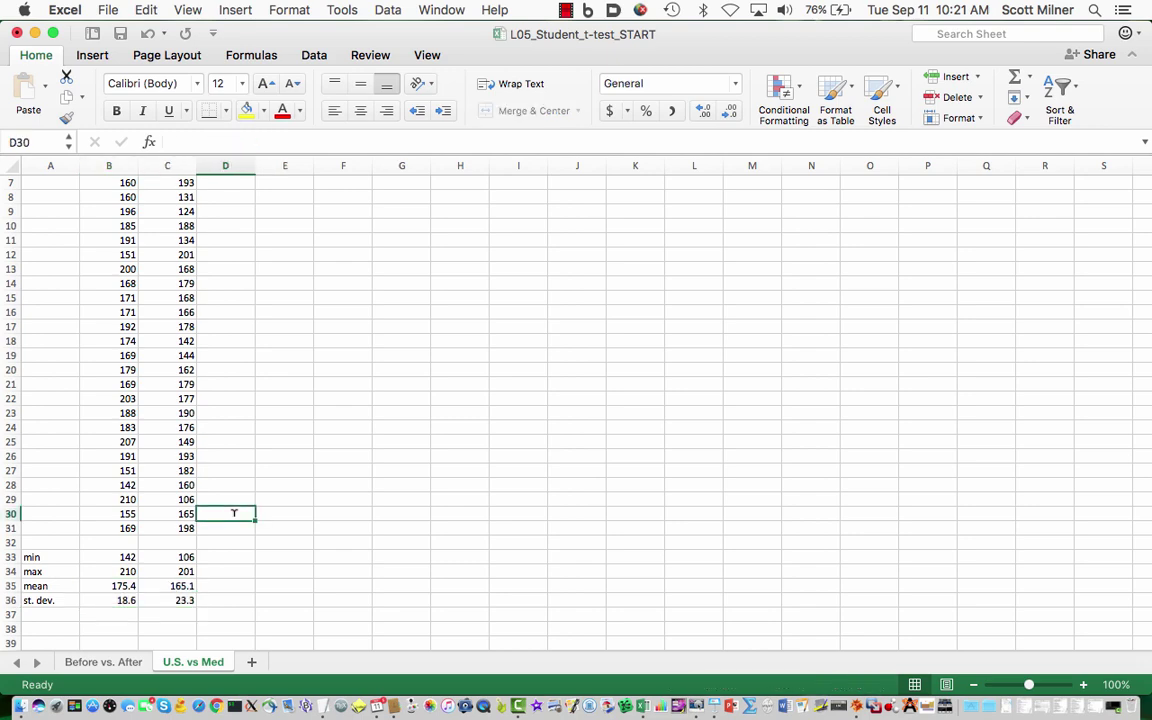
- Scroll back to row 1 to review both histogram tables and the weight-count chart
left_click(565, 9)
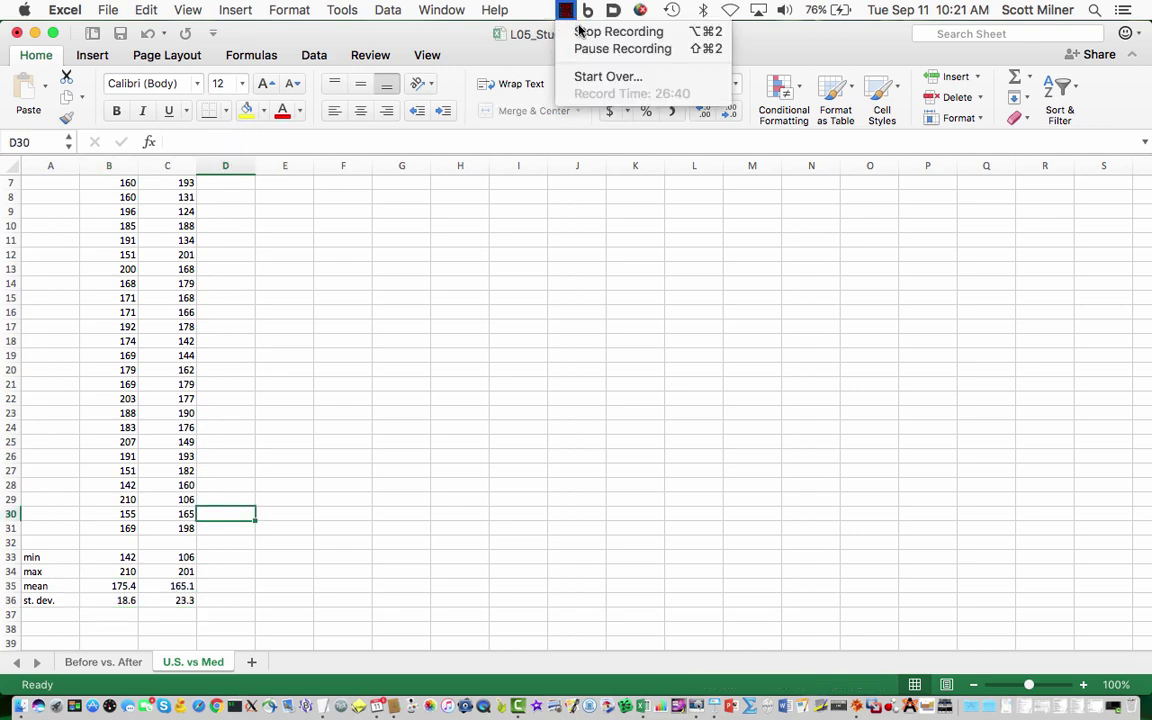
left_click(578, 29)
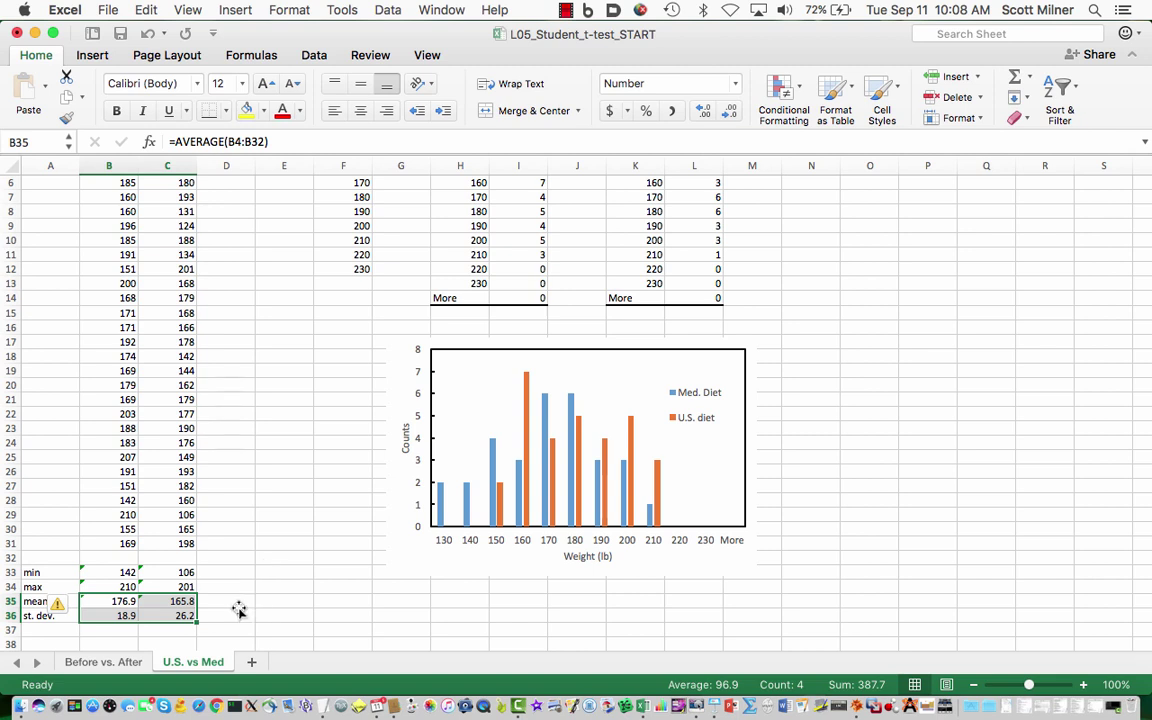
left_click(236, 604)
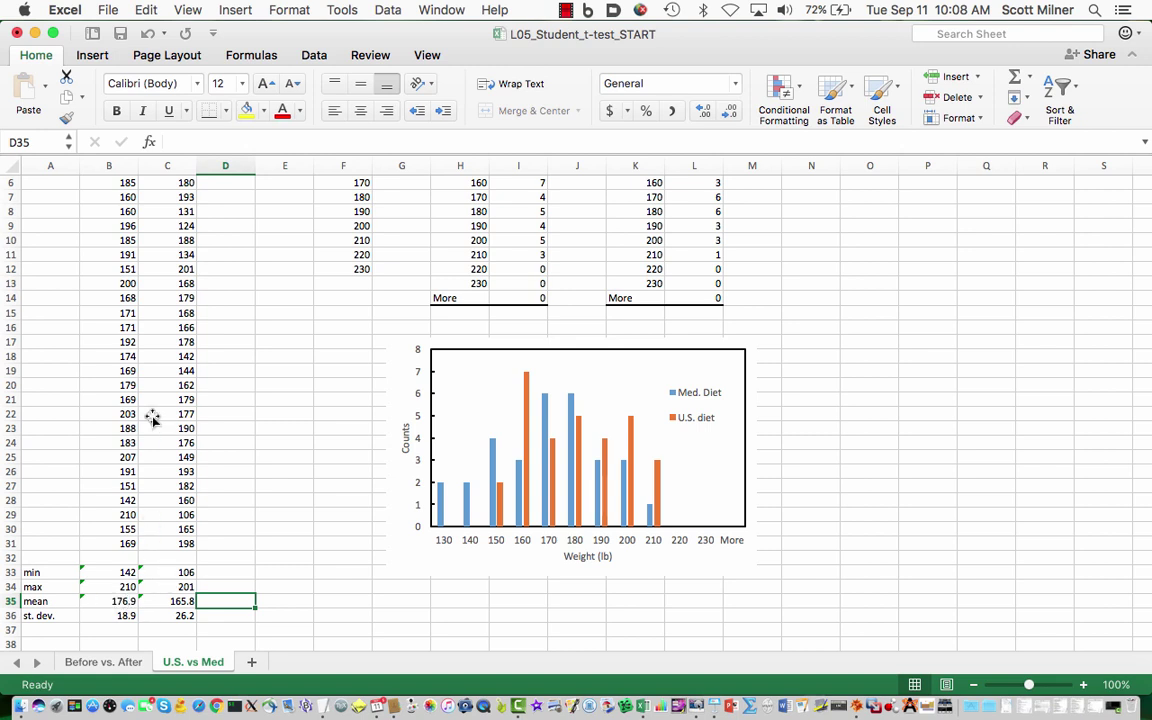
scroll(145, 387, "up", 3)
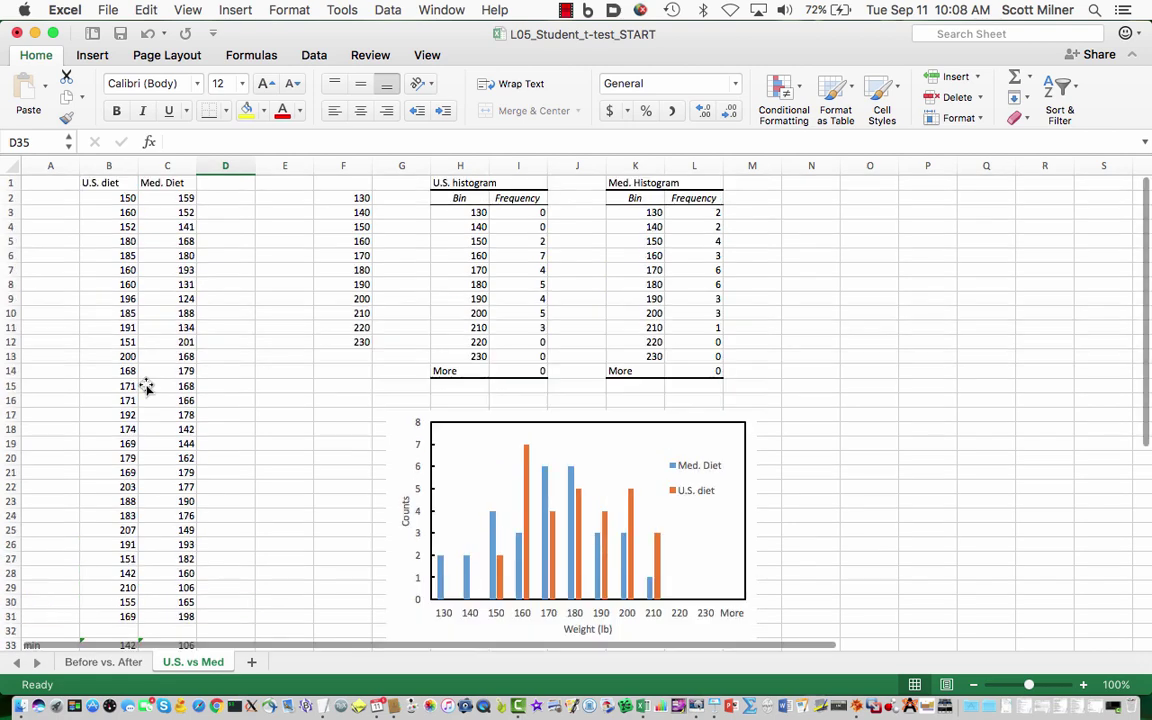
scroll(145, 387, "down", 4)
scroll(145, 387, "down", 1)
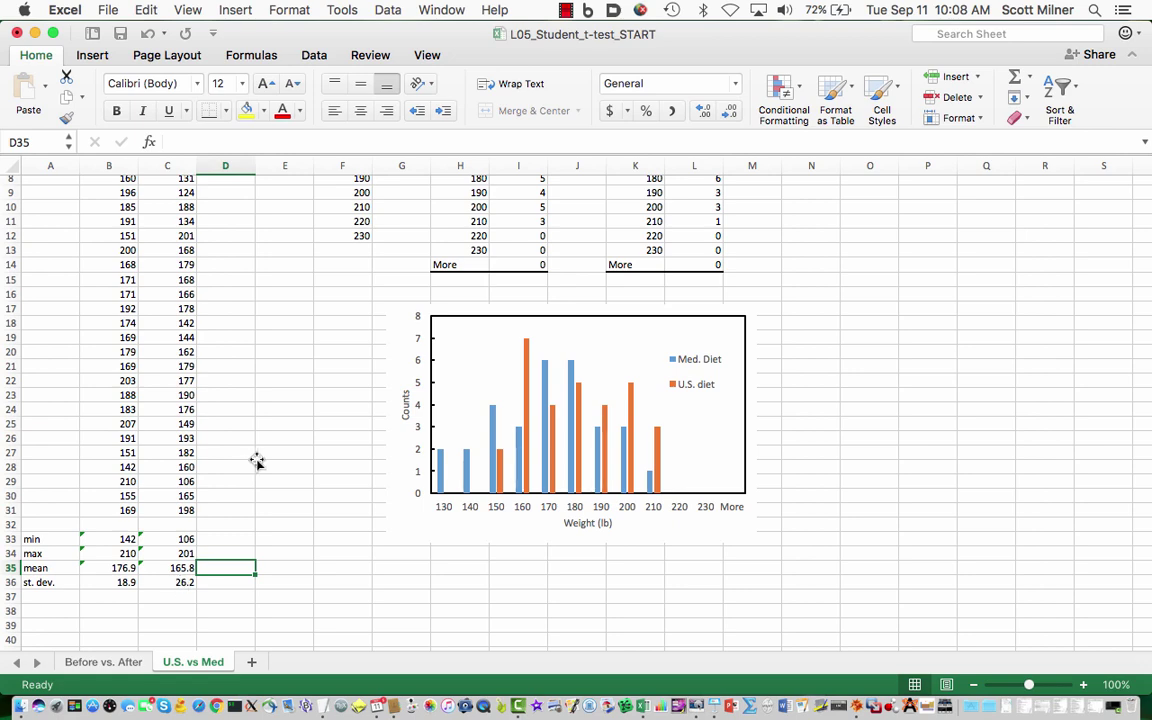
scroll(257, 460, "up", 5)
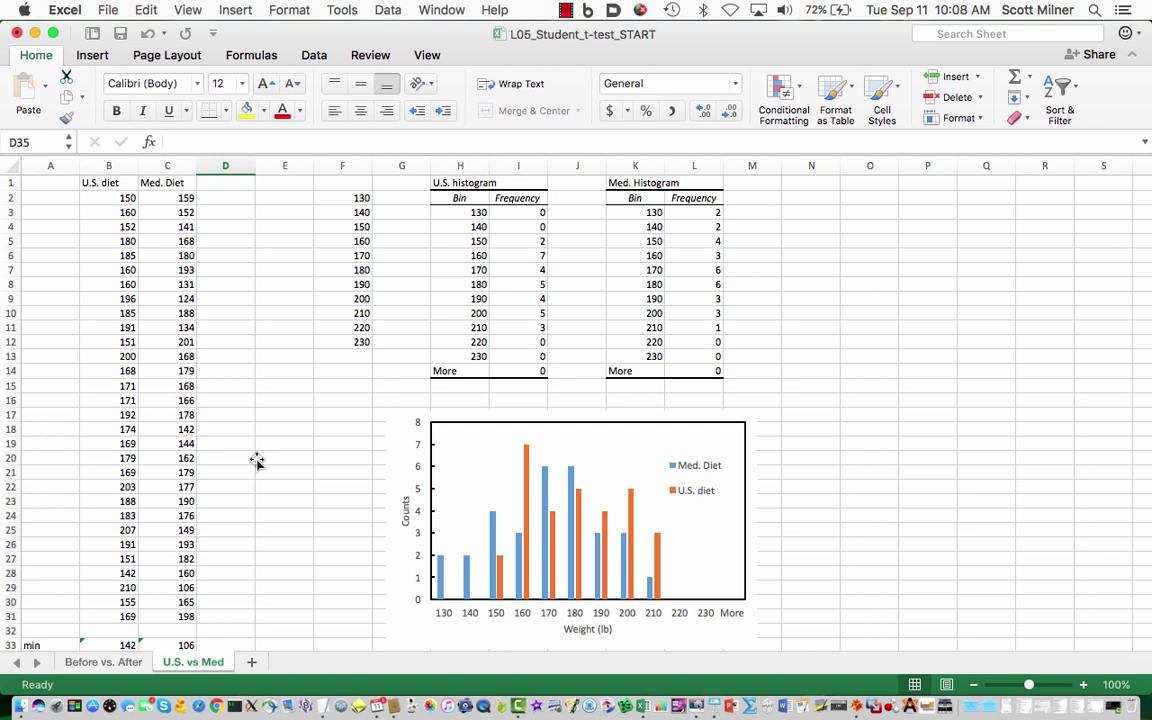
- Open the Data Analysis tools list and scroll to the t-Test entries
left_click(314, 56)
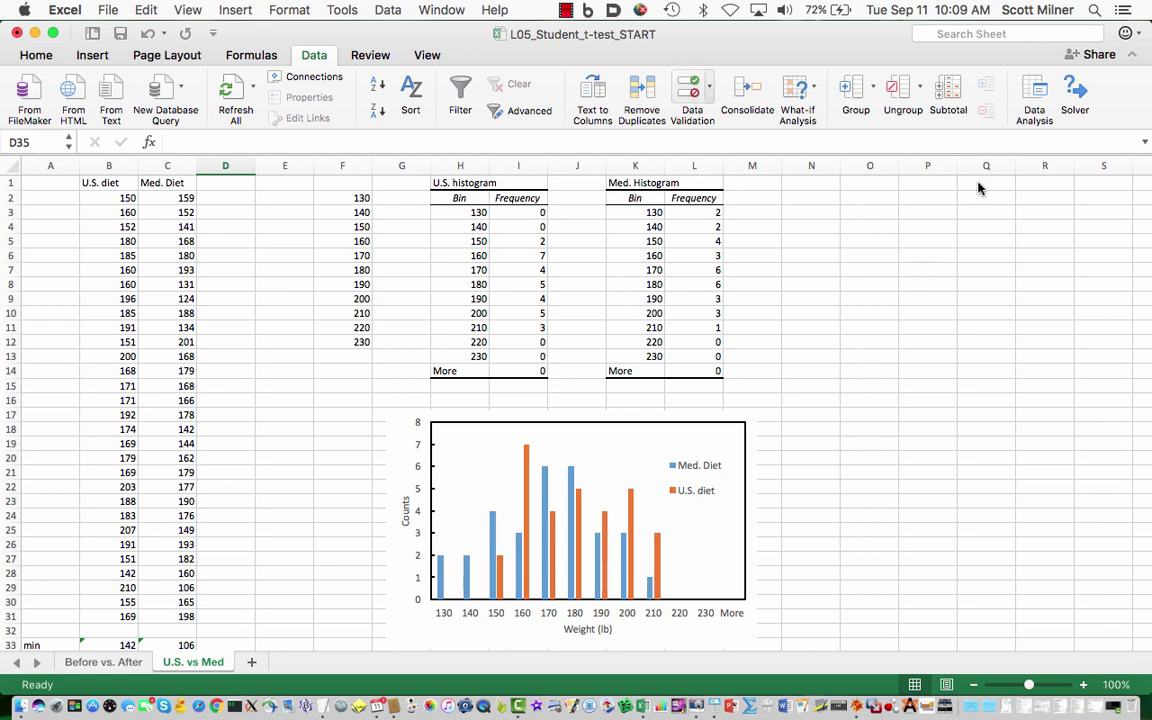
left_click(1035, 92)
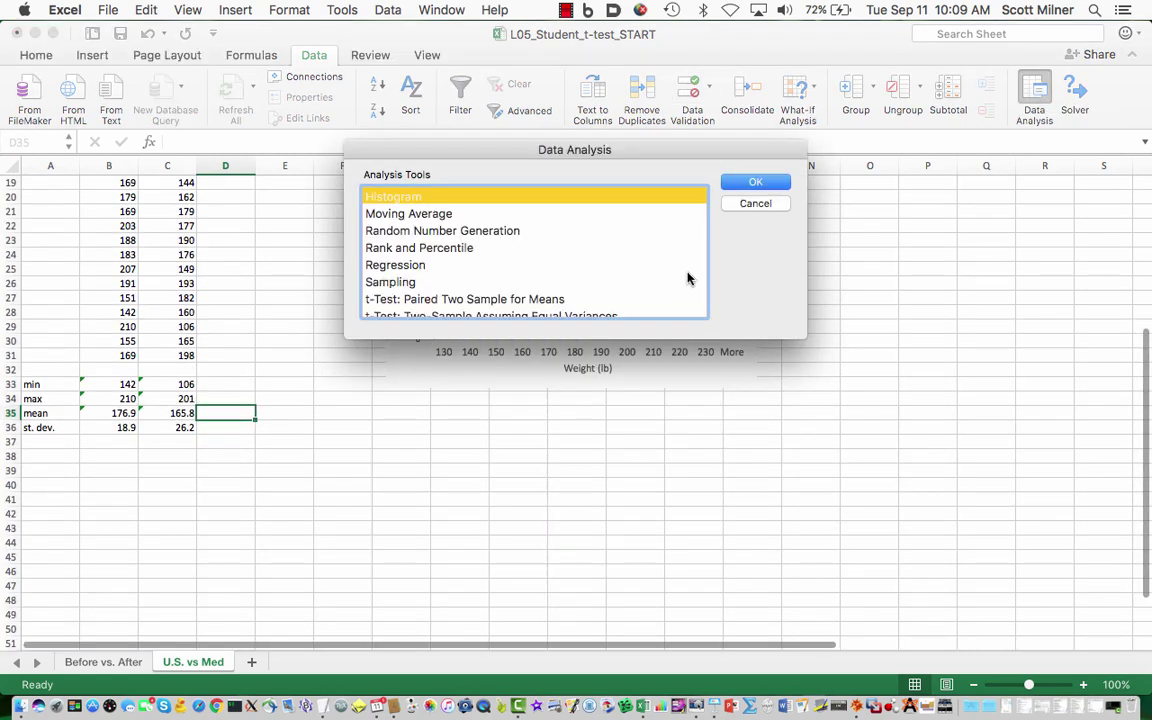
scroll(640, 283, "down", 3)
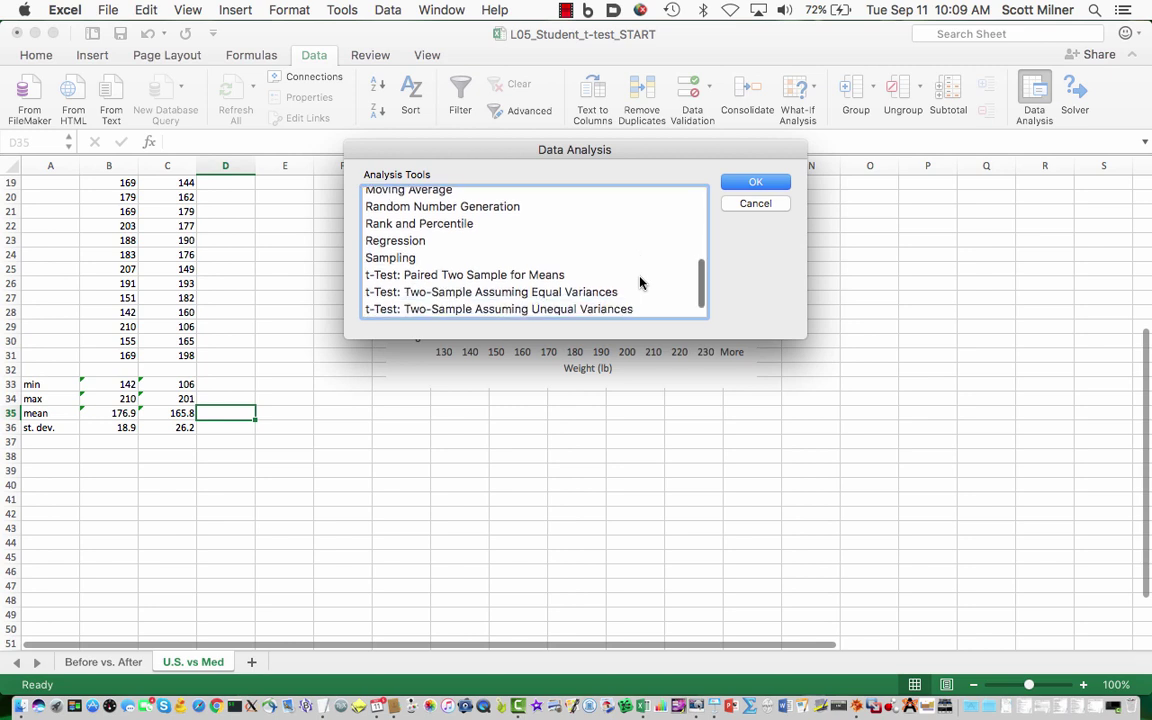
scroll(640, 283, "down", 1)
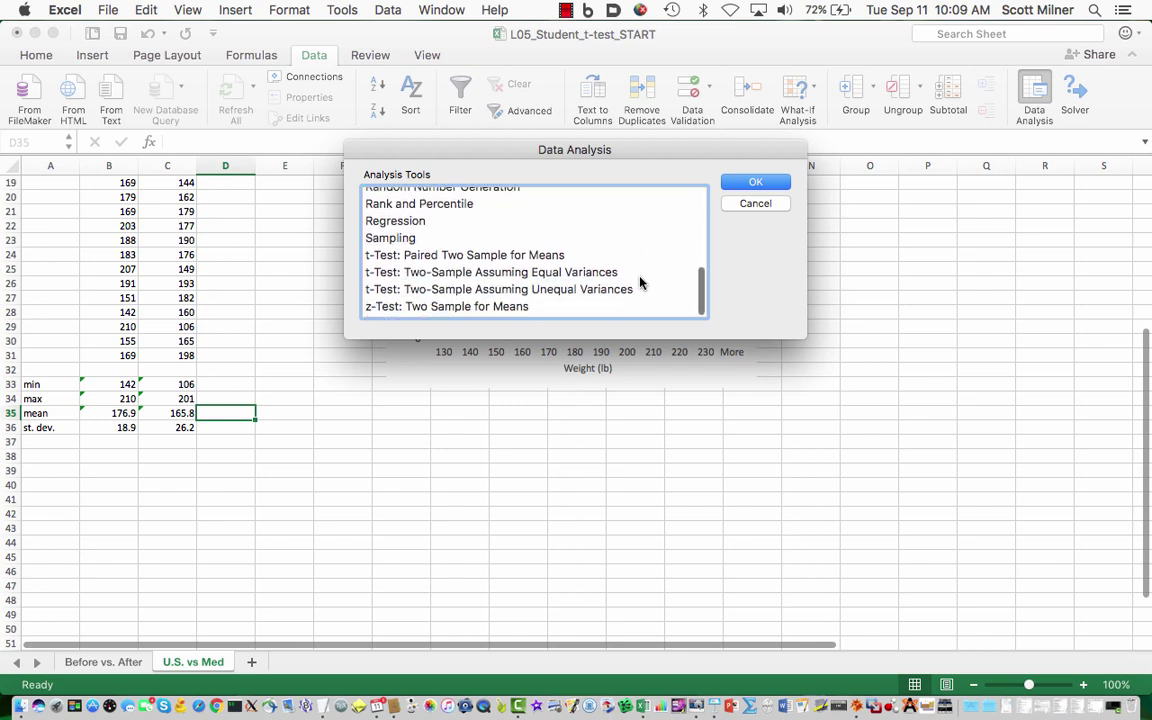
scroll(640, 283, "up", 1)
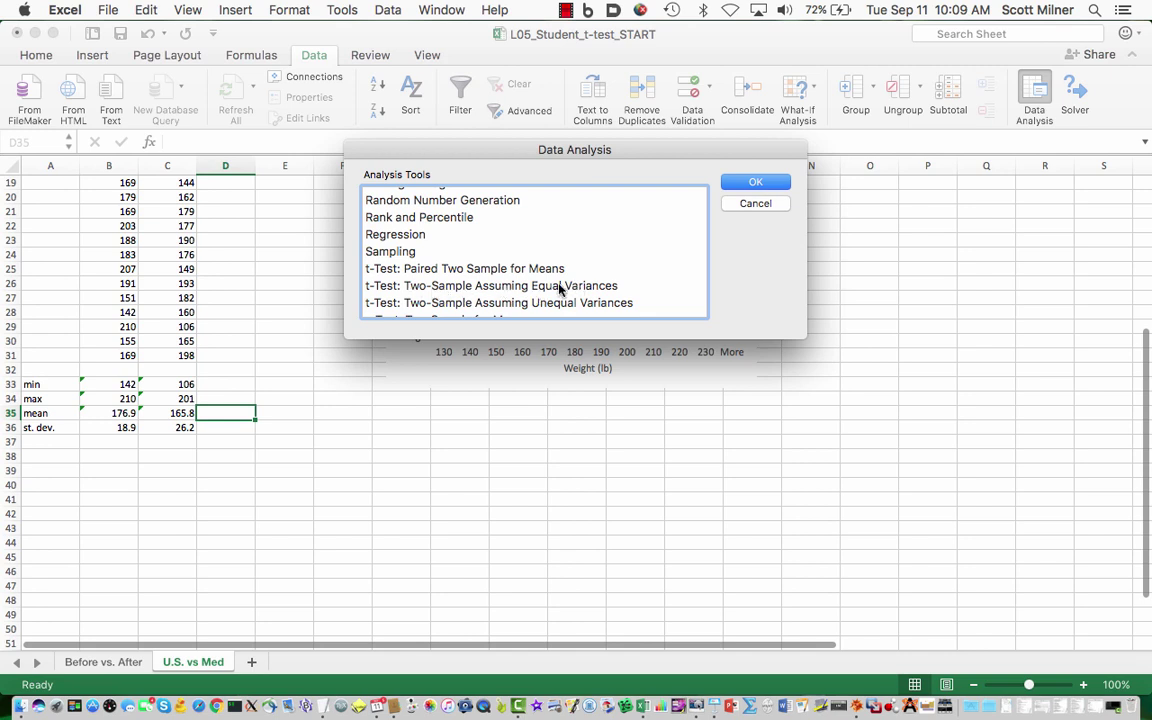
- Choose the equal-variance two-sample t-test with variable ranges B2:B31 and C2:C31
left_click(560, 288)
left_click(741, 184)
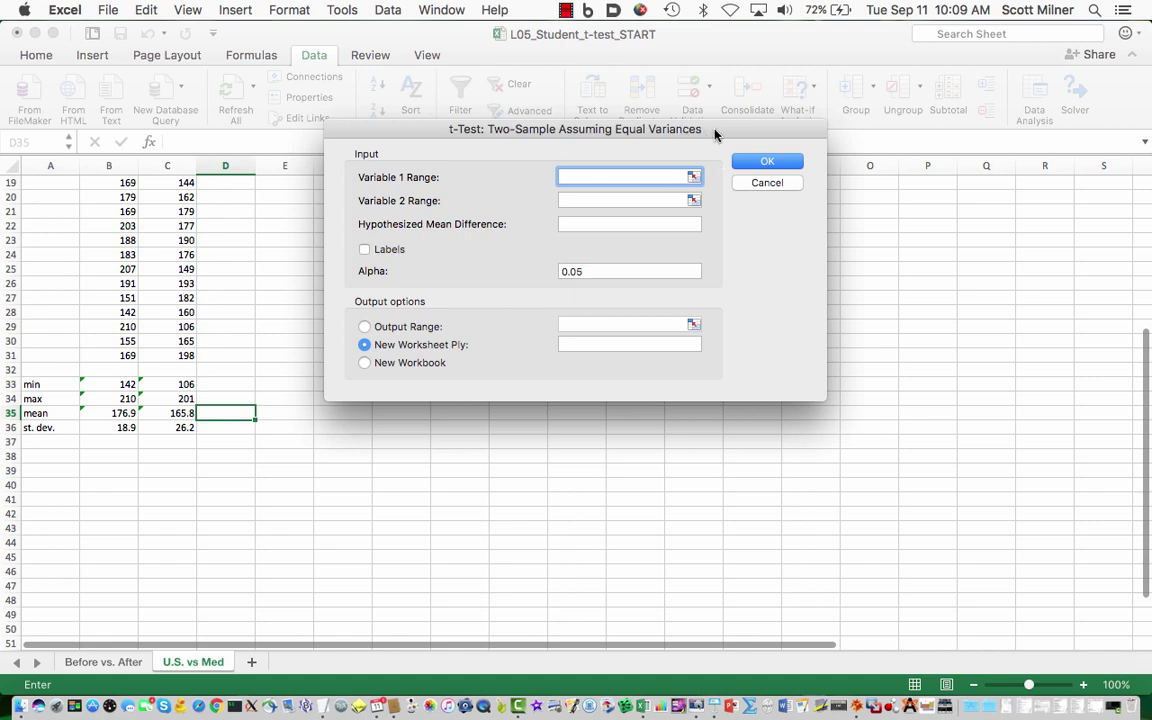
left_click_drag(714, 134, 886, 207)
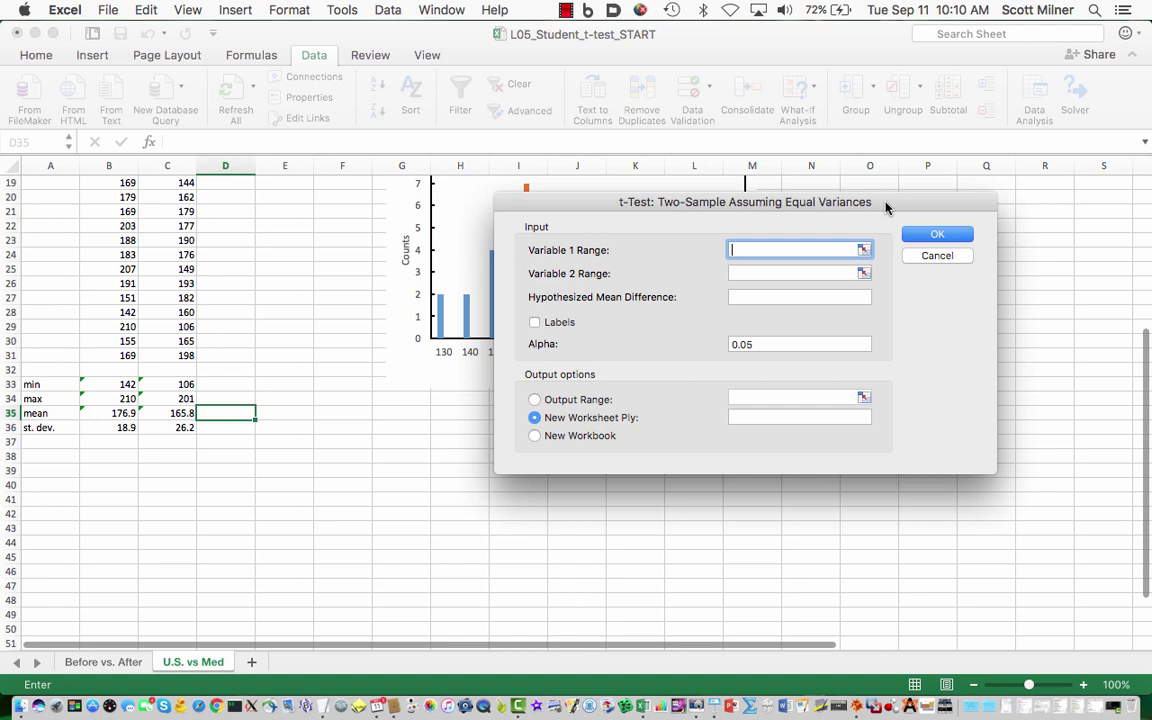
left_click(865, 252)
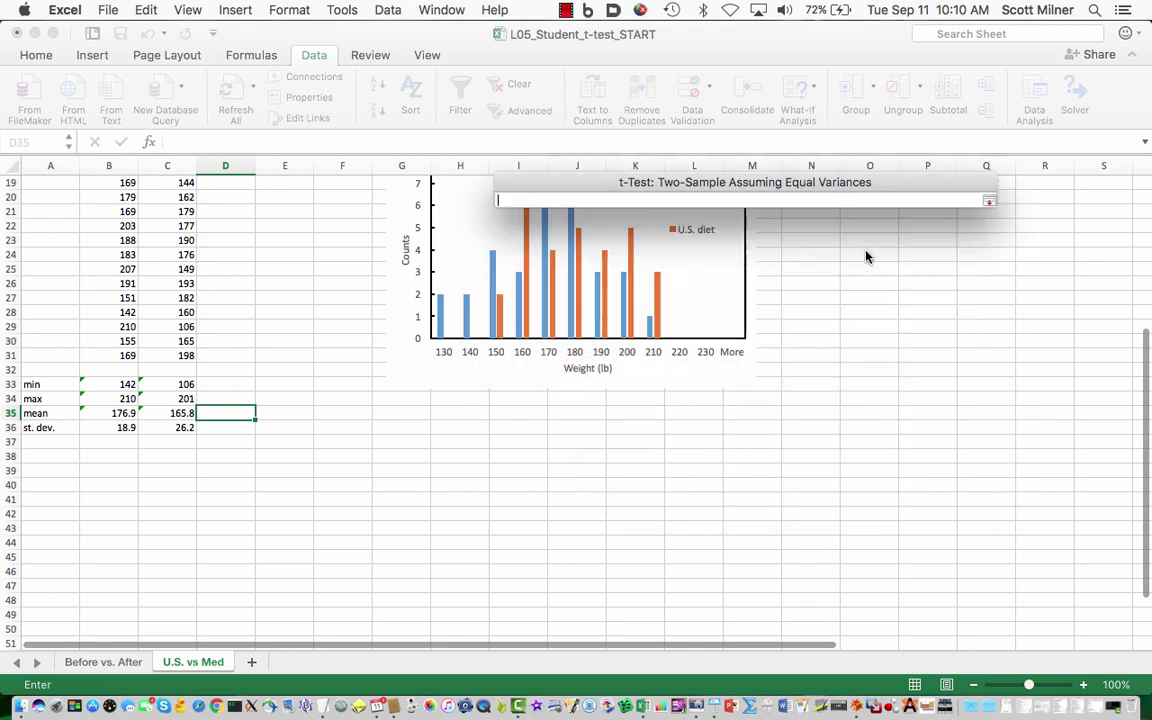
scroll(248, 243, "up", 10)
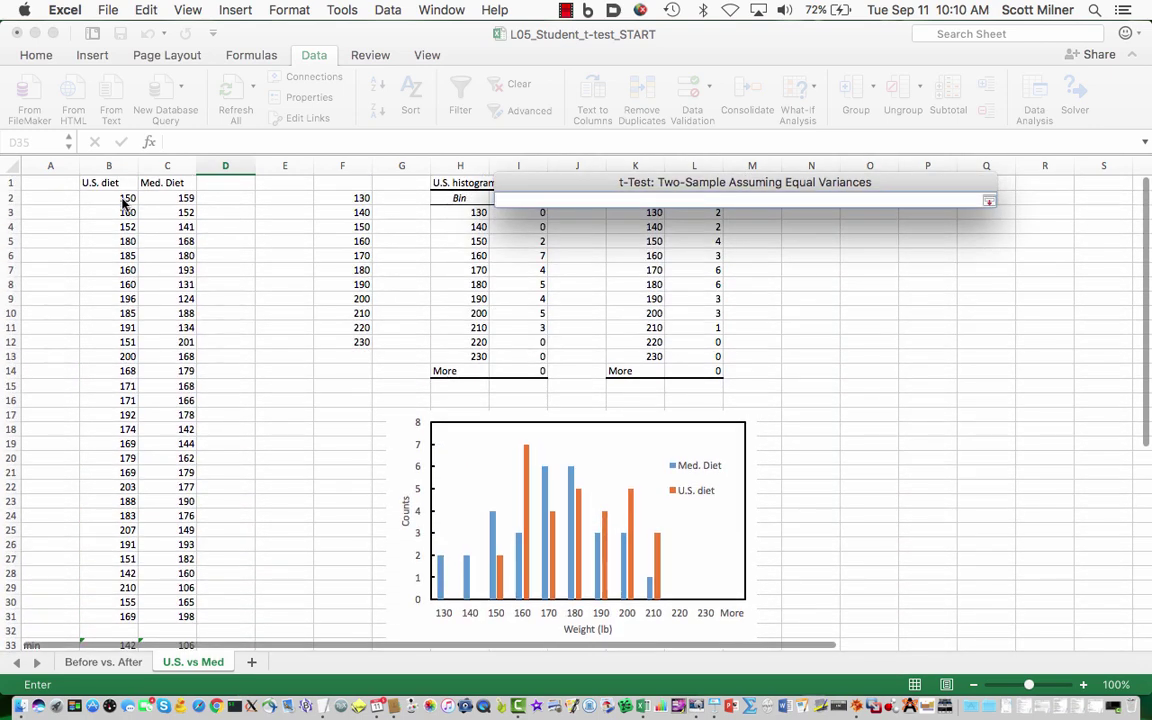
left_click_drag(125, 200, 118, 625)
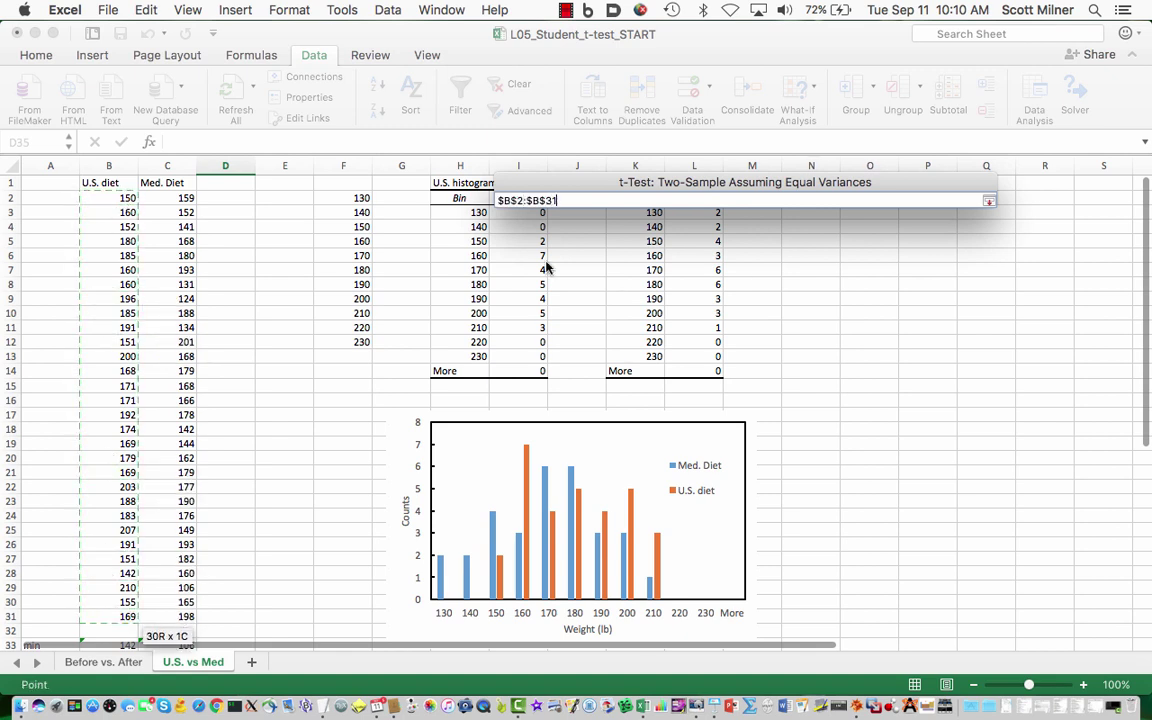
left_click(988, 200)
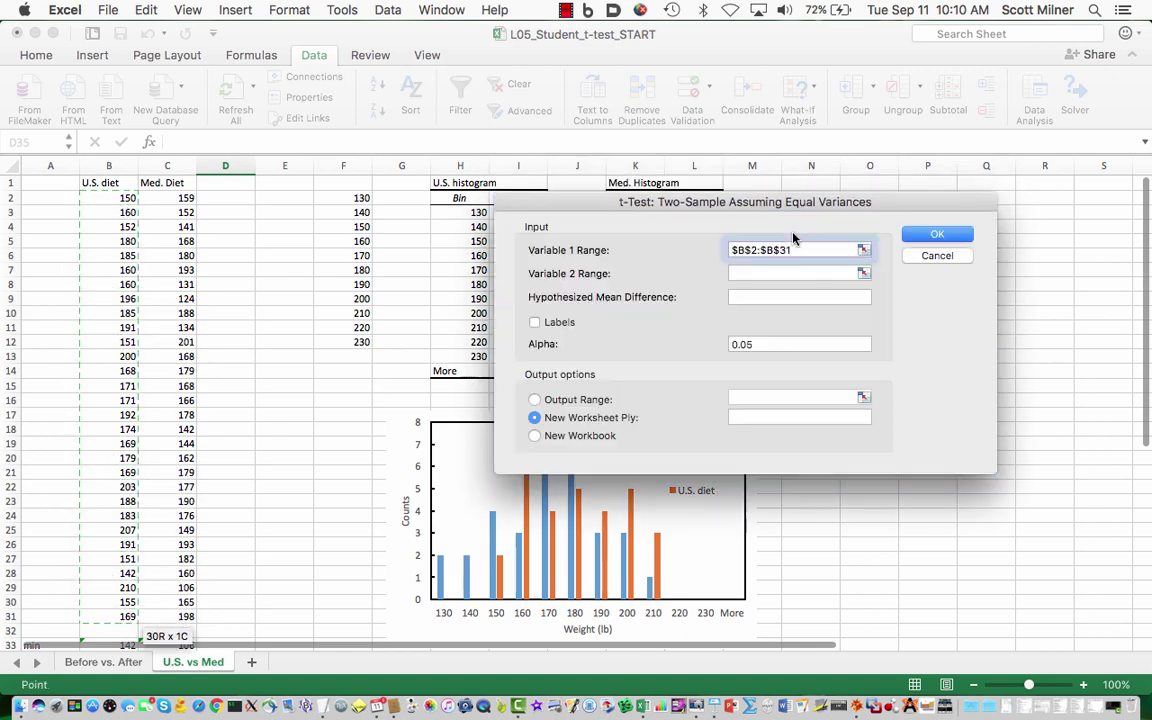
left_click(863, 272)
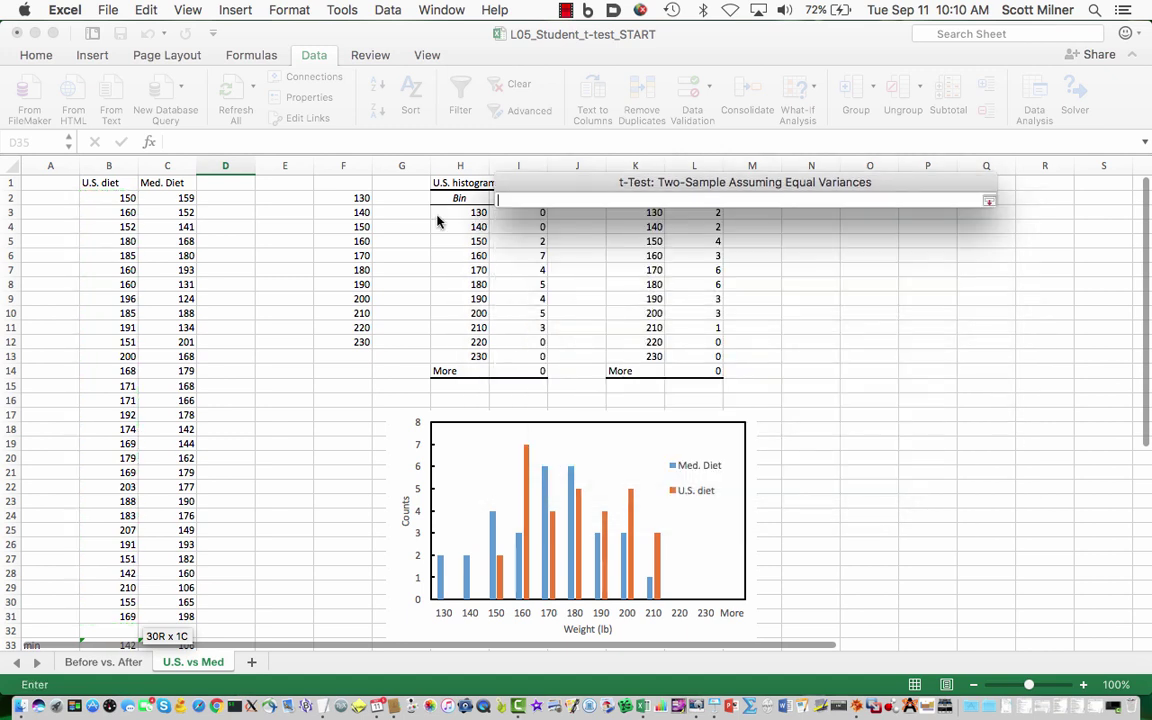
left_click_drag(183, 200, 182, 618)
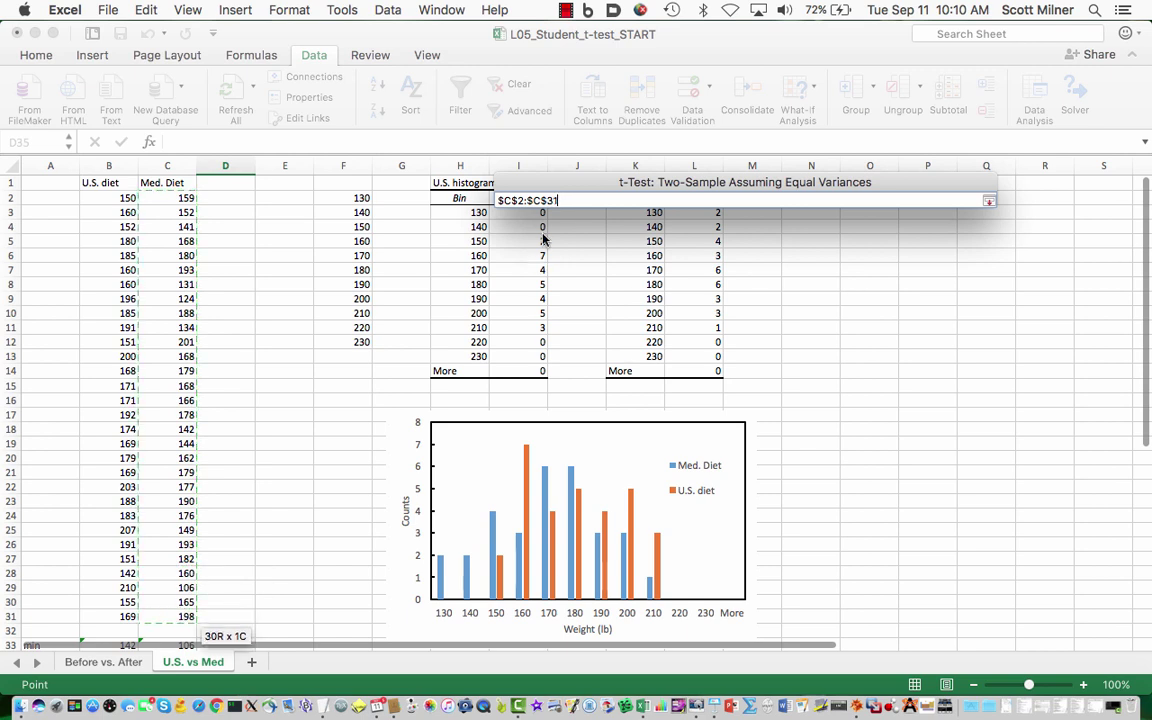
left_click(988, 200)
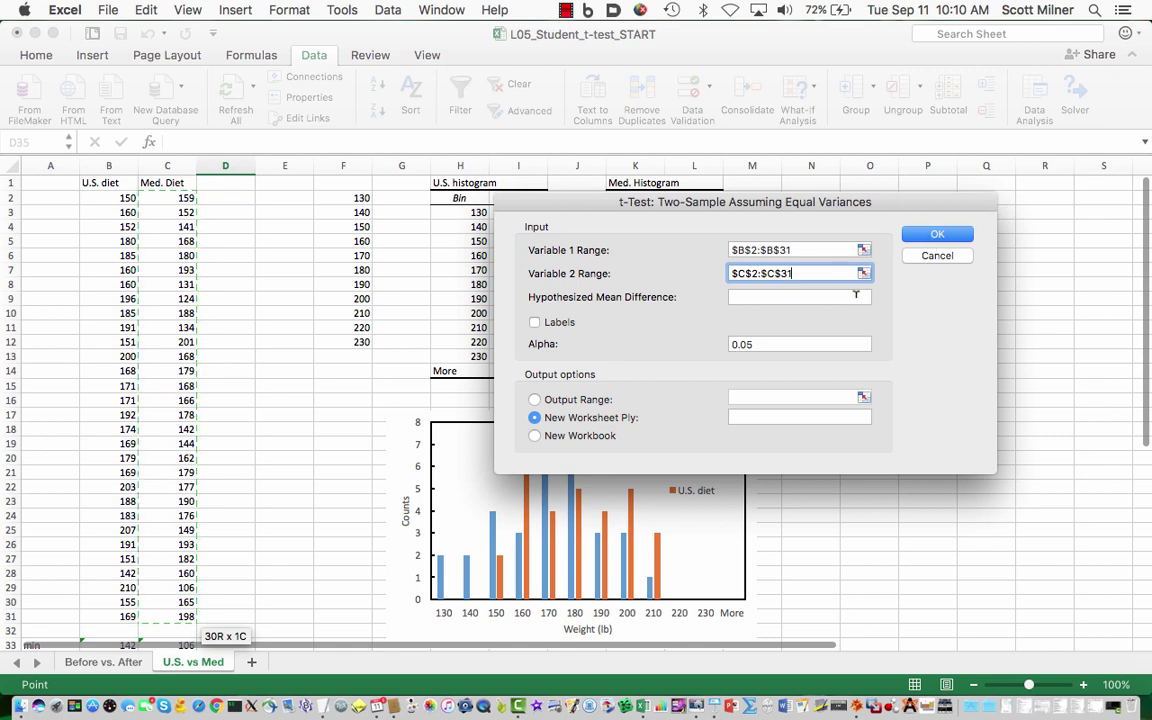
- Set the hypothesized mean difference to 0 and the output range to $N$1
left_click(855, 295)
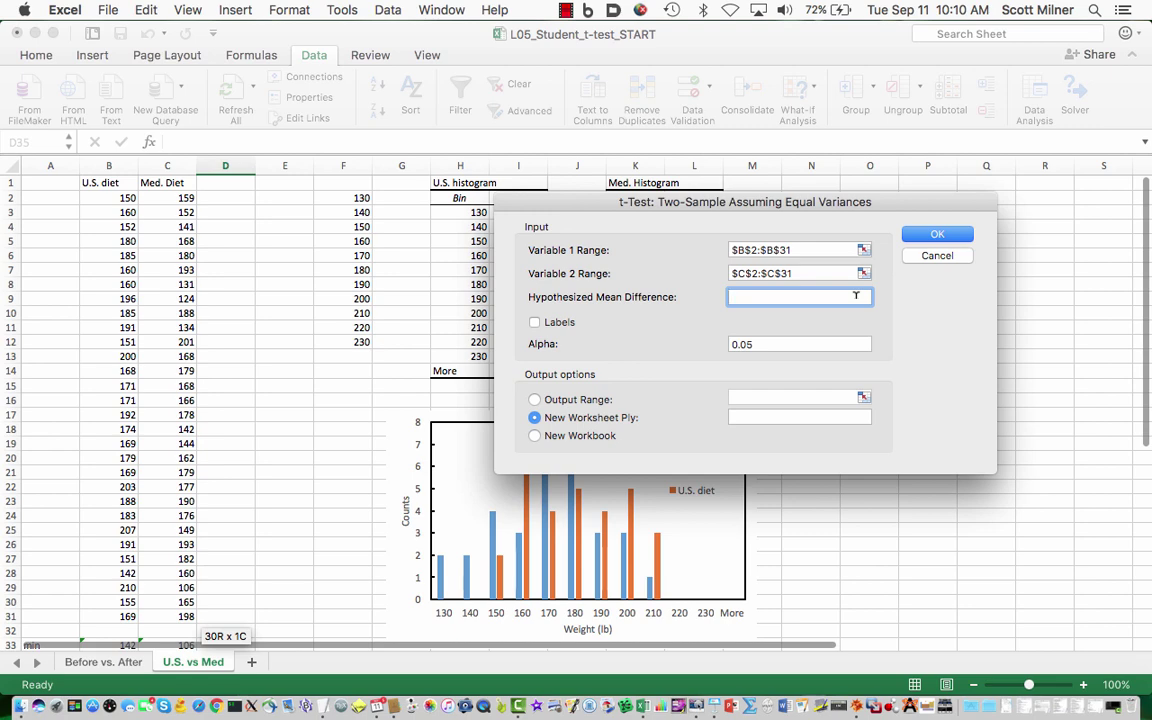
type("0")
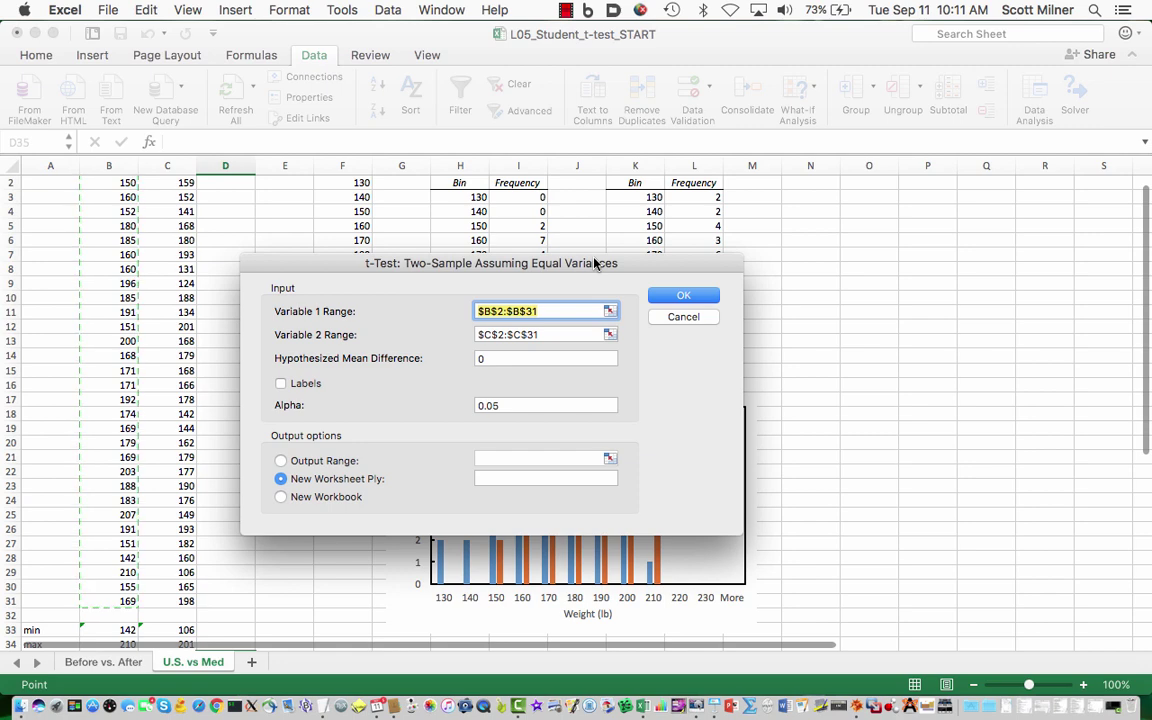
scroll(836, 286, "up", 1)
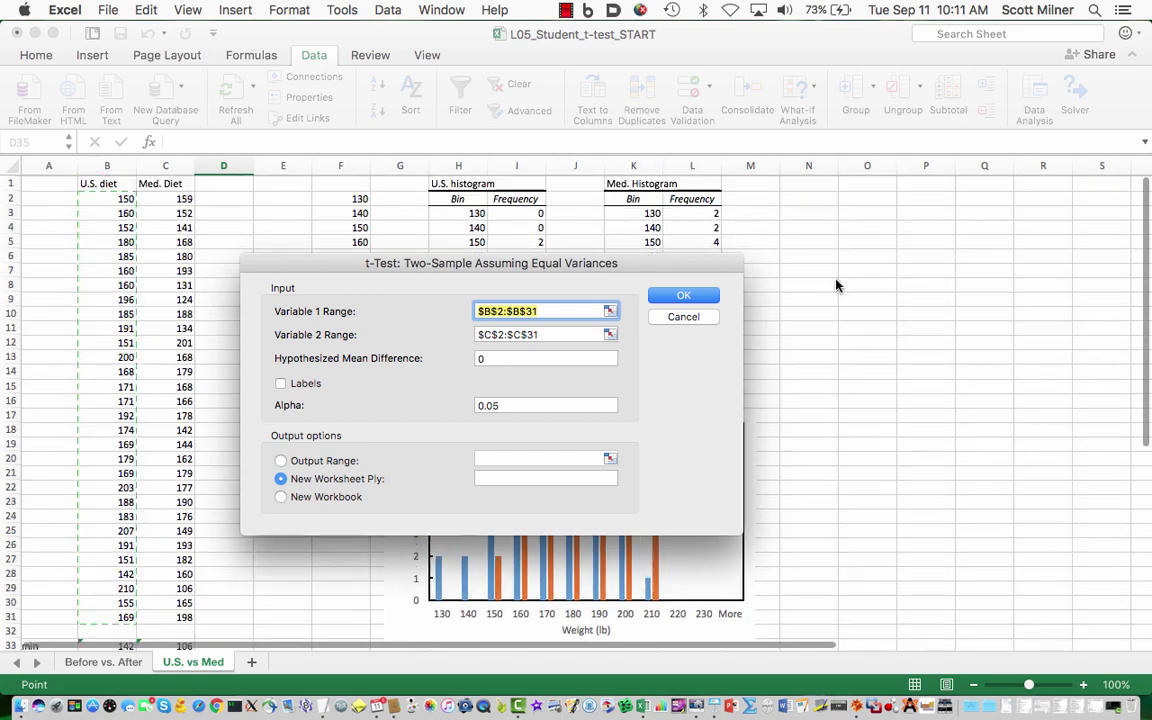
left_click(281, 461)
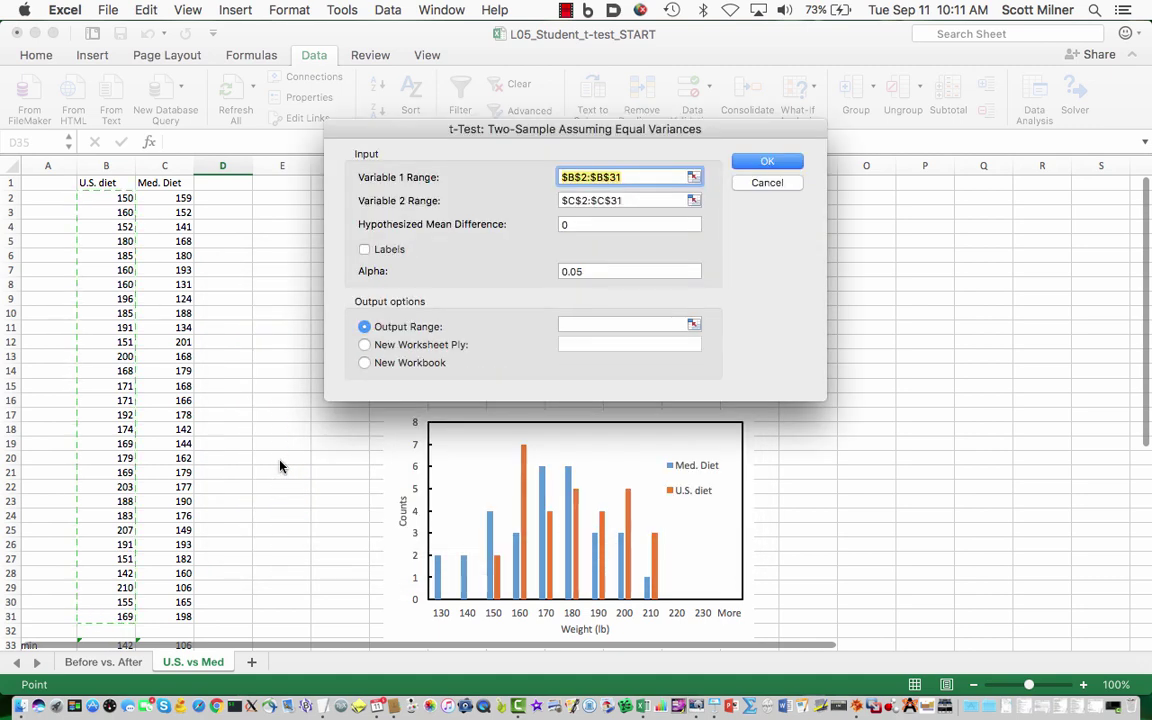
left_click_drag(517, 130, 447, 292)
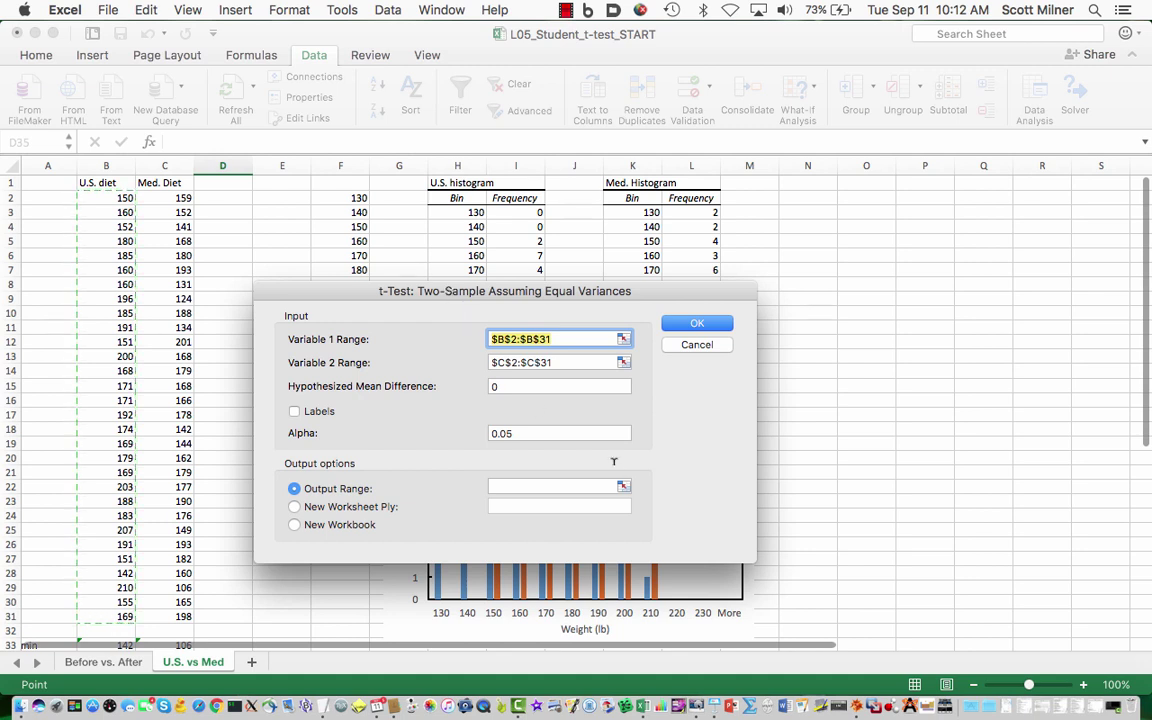
left_click(623, 486)
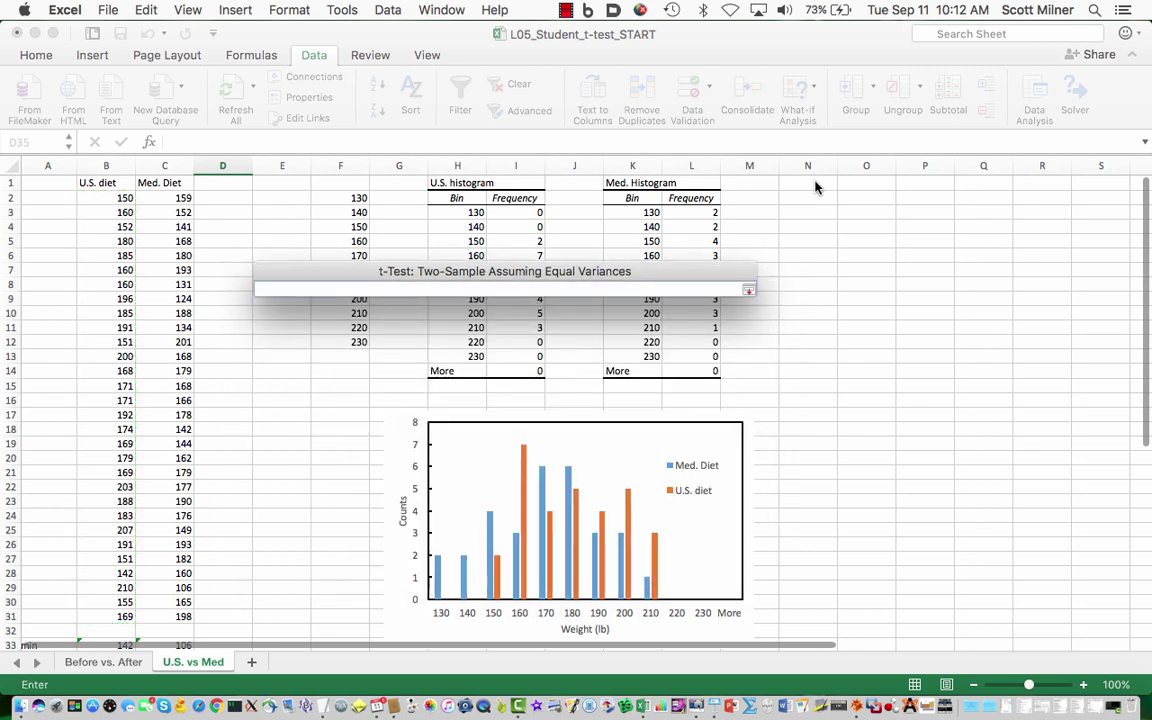
left_click(815, 187)
left_click(748, 289)
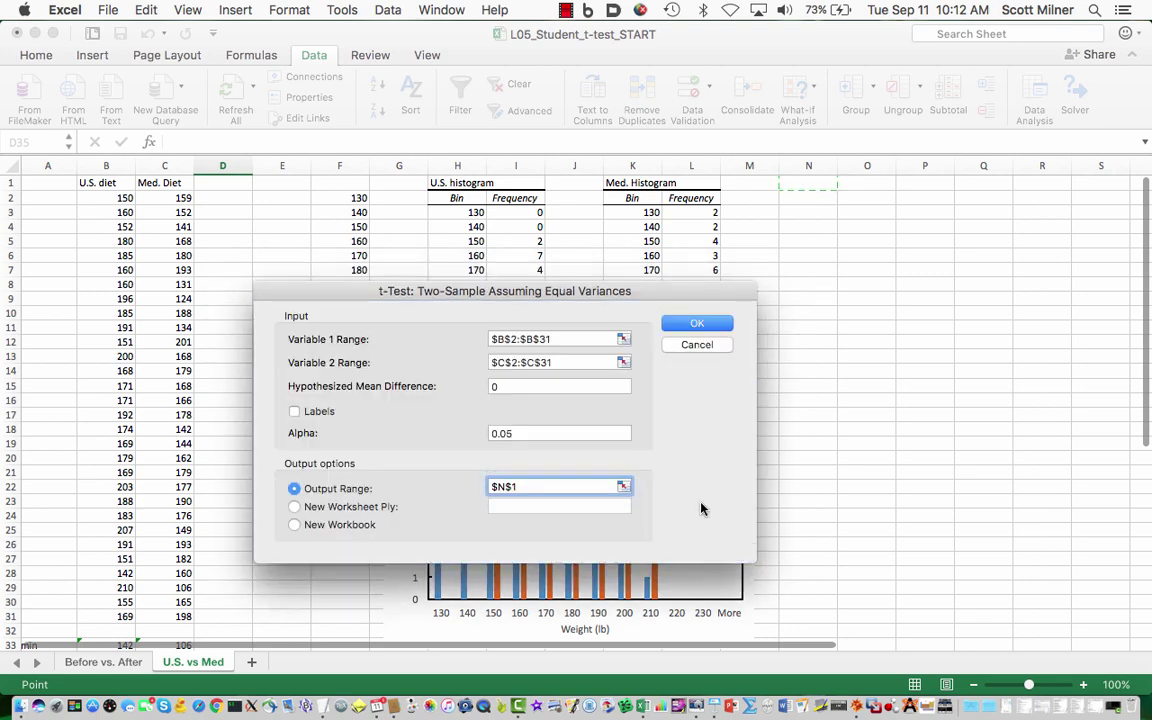
- Output the equal-variance t-test at N1 (t Stat 1.89, df 58, P 0.0637) and widen column N
left_click(690, 325)
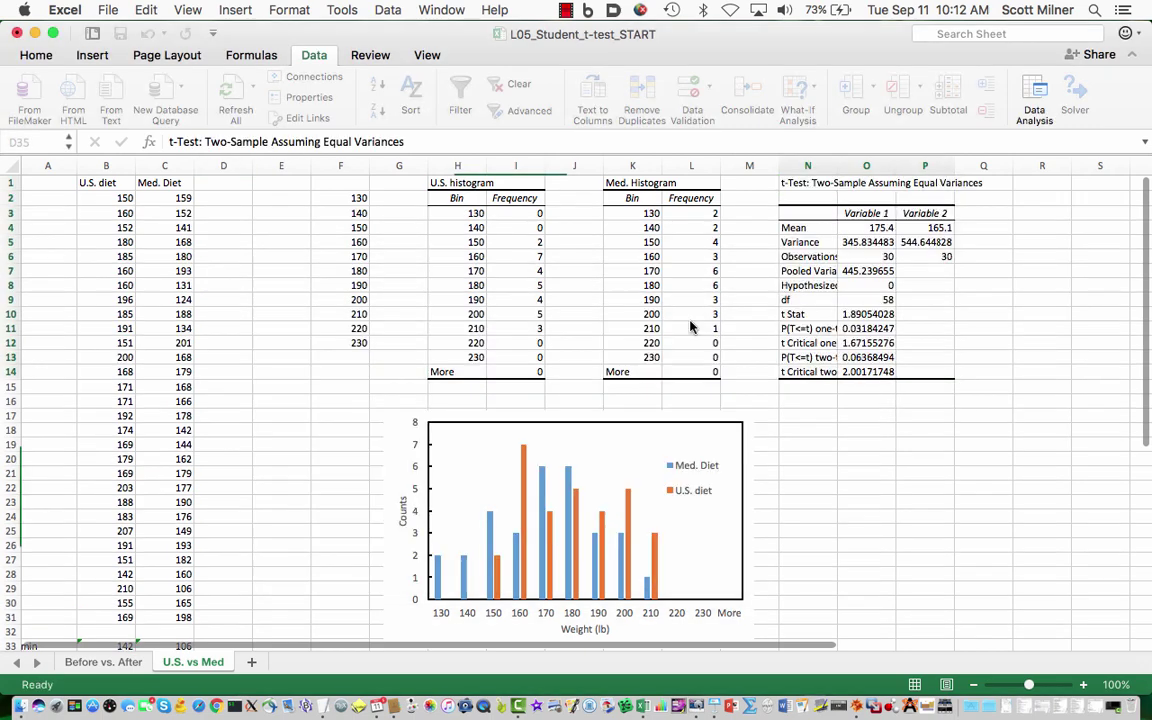
left_click(817, 418)
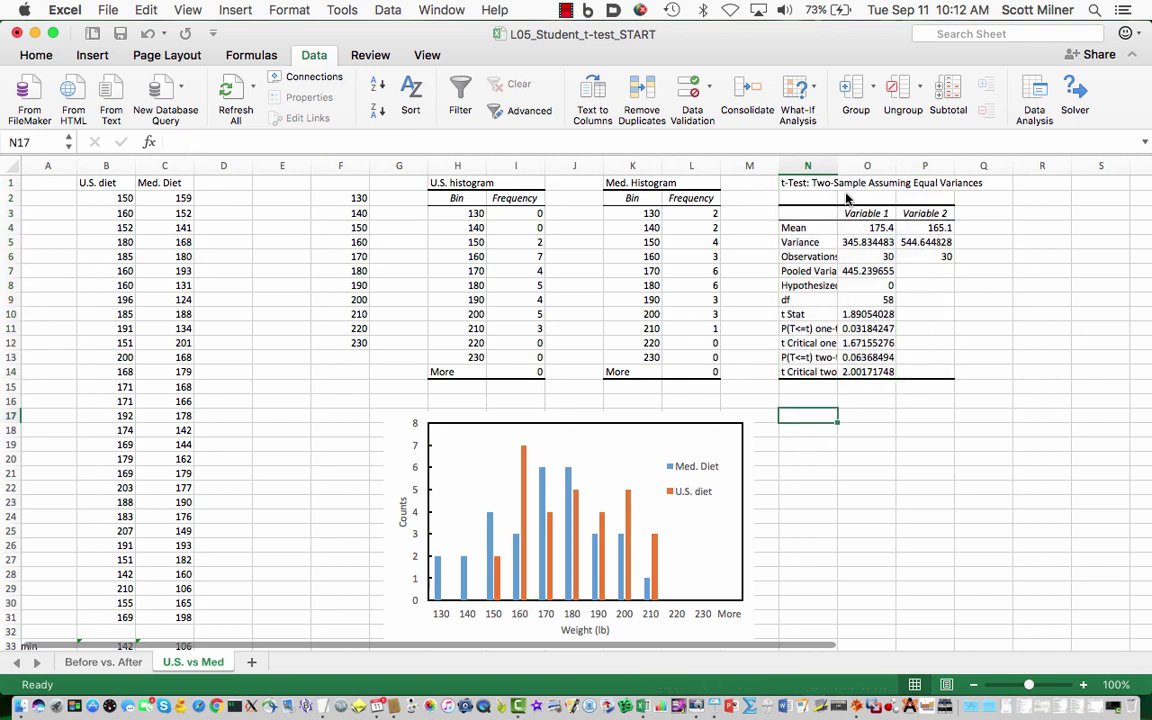
left_click(838, 165)
left_click_drag(838, 165, 868, 167)
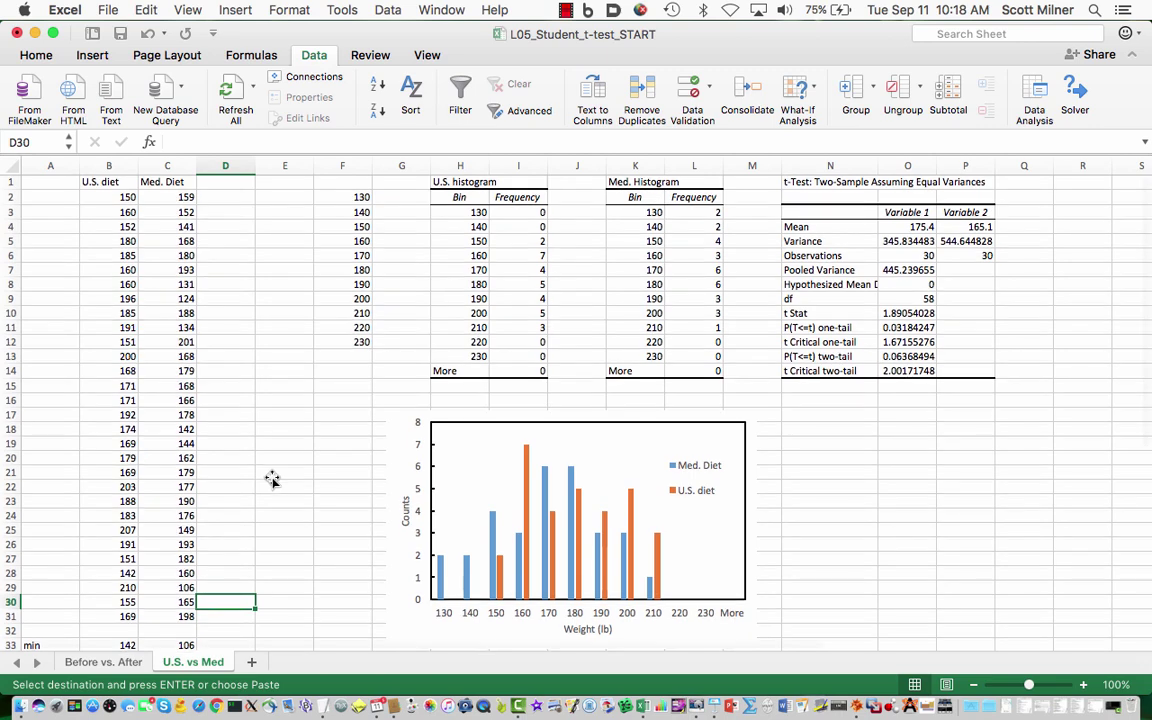
scroll(272, 480, "down", 4)
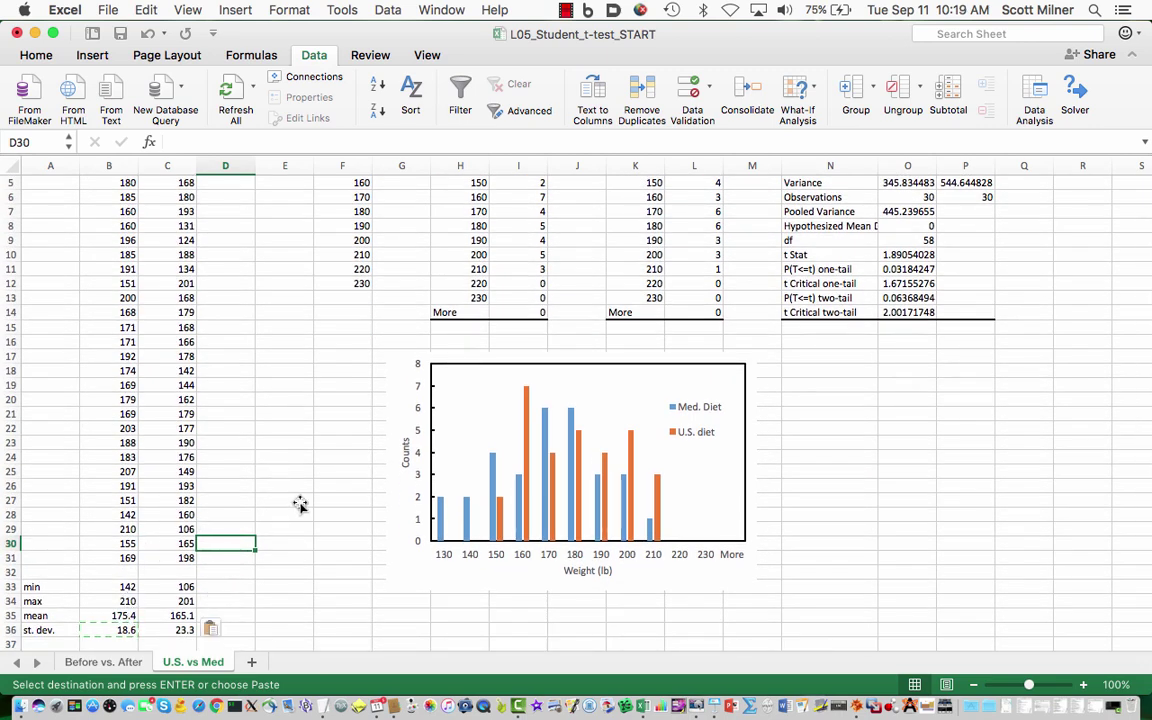
scroll(299, 506, "up", 4)
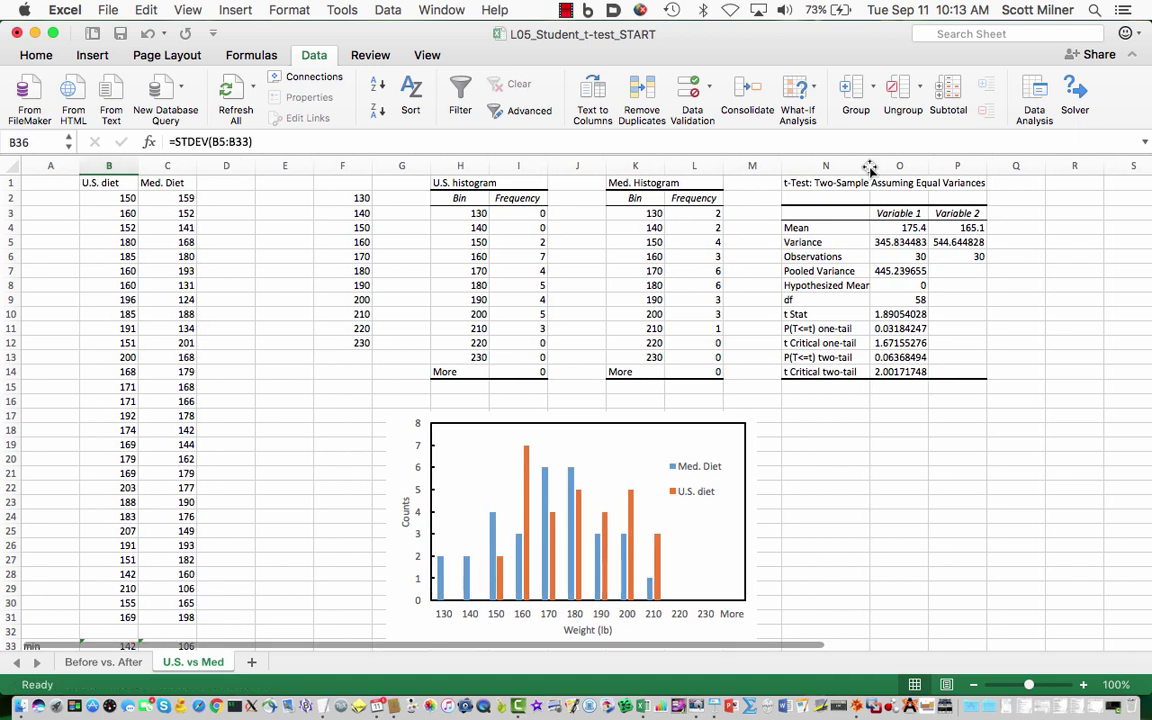
- Widen column N a bit more so the full t-test labels are visible
left_click_drag(870, 168, 878, 168)
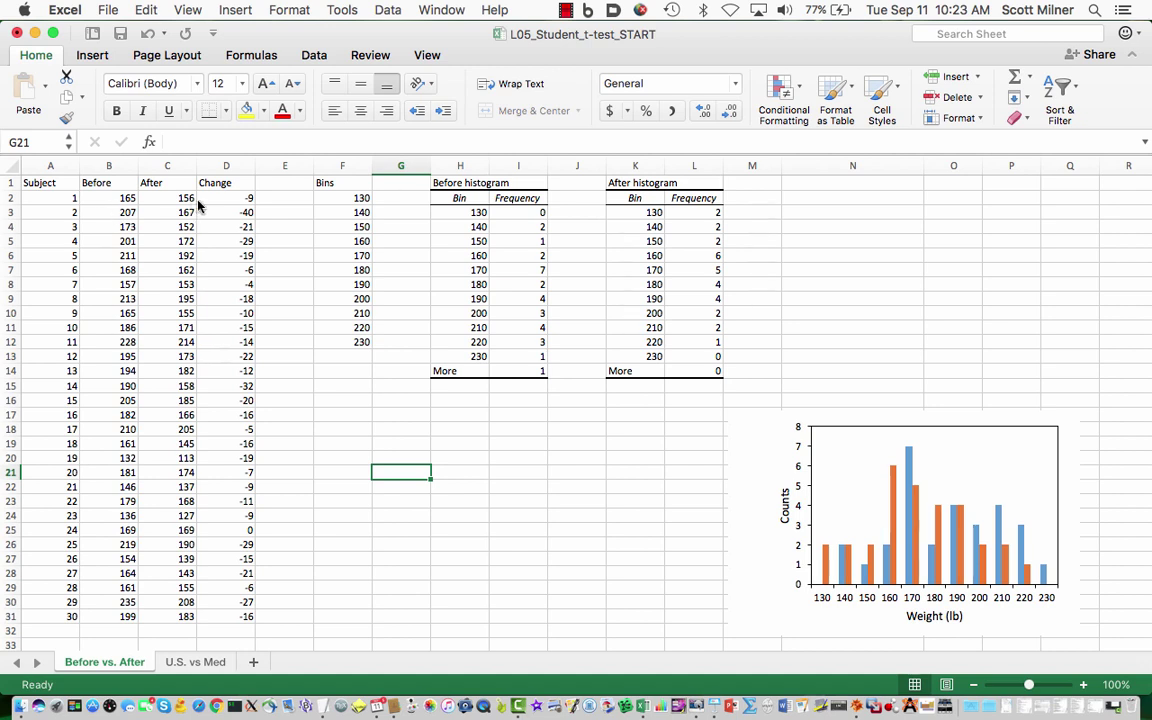
- Check the Change formula in D2, then bring up the Data Analysis tool list
left_click(225, 198)
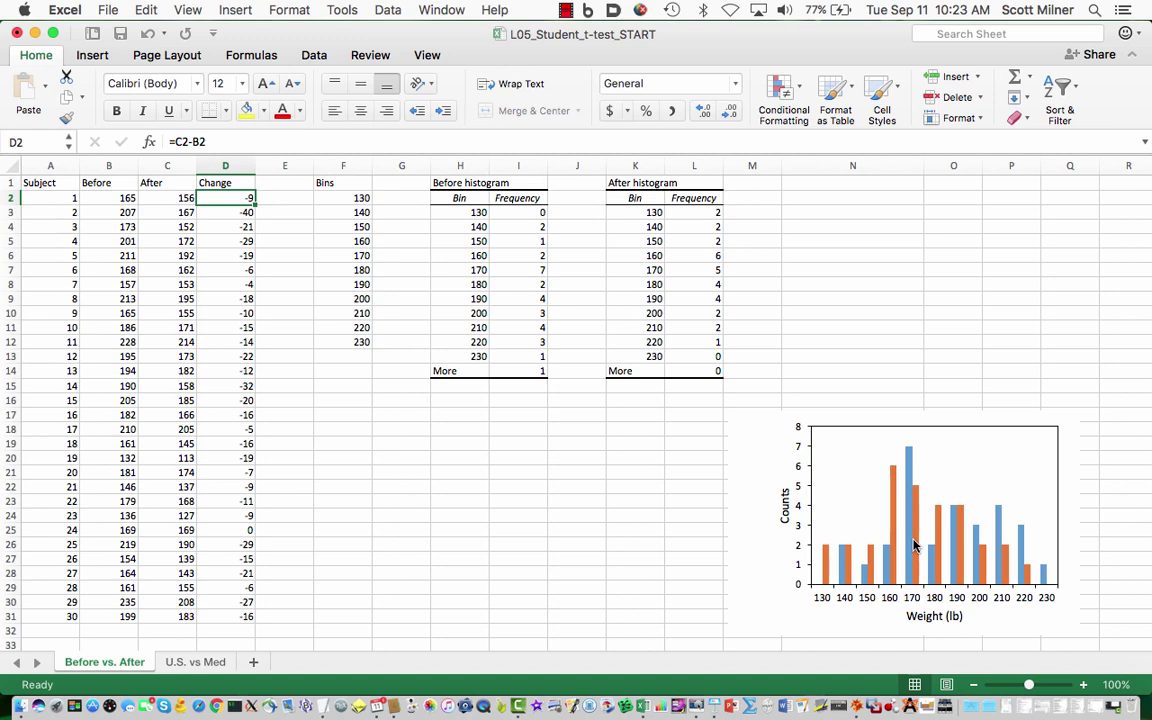
left_click(313, 55)
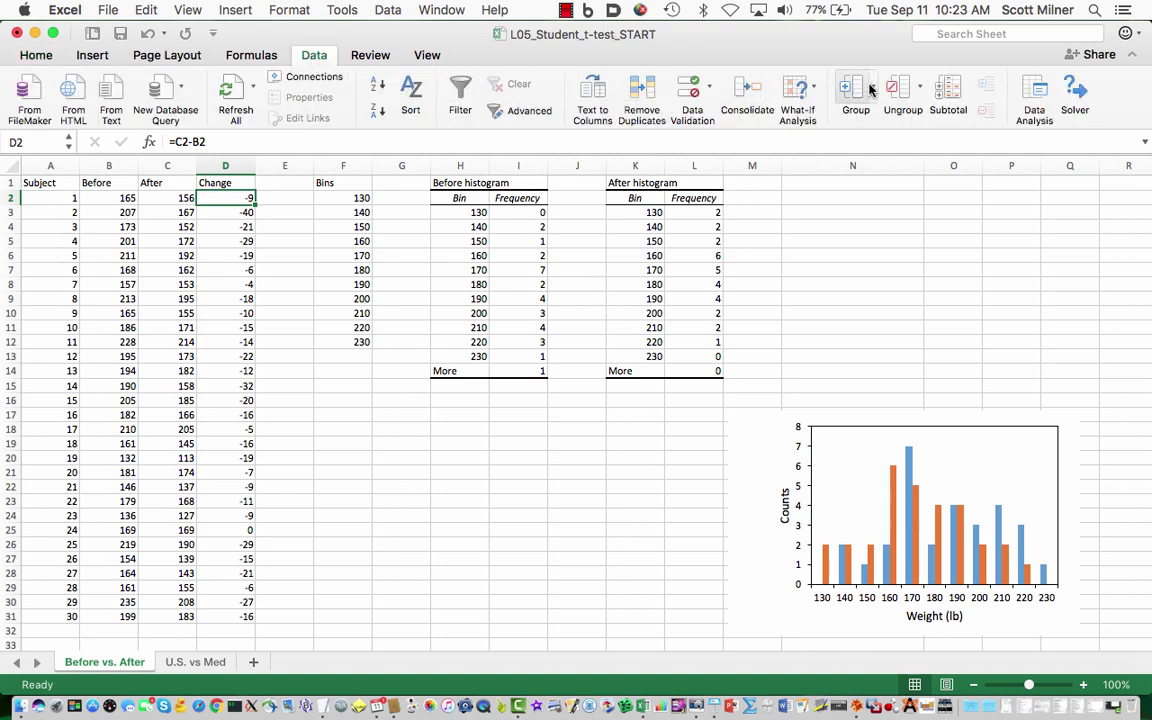
left_click(1026, 97)
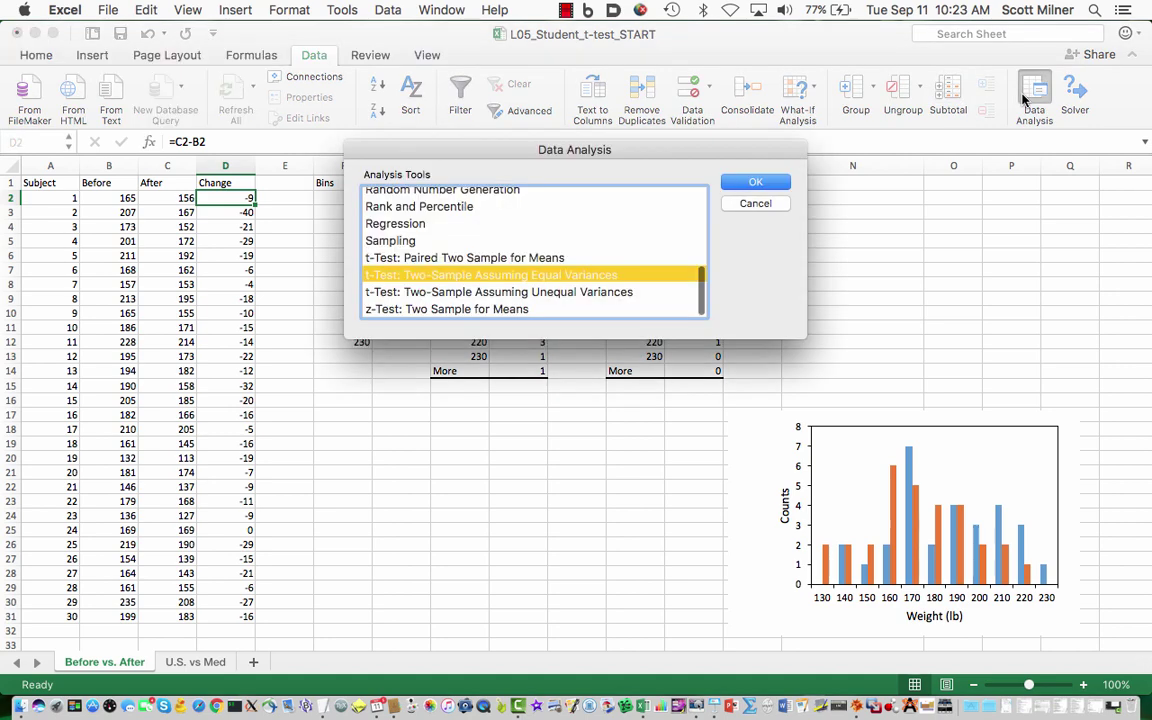
- Choose the paired two-sample t-test with Before B2:B31 and After C2:C31 as variables
left_click(484, 259)
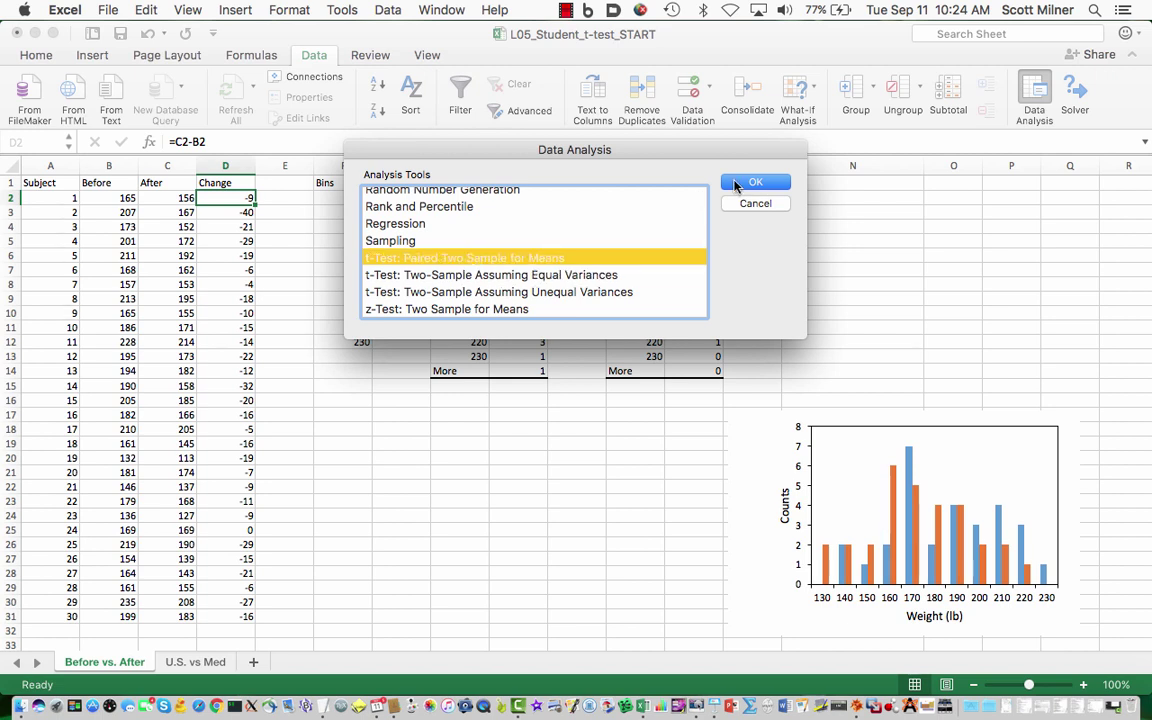
left_click(736, 184)
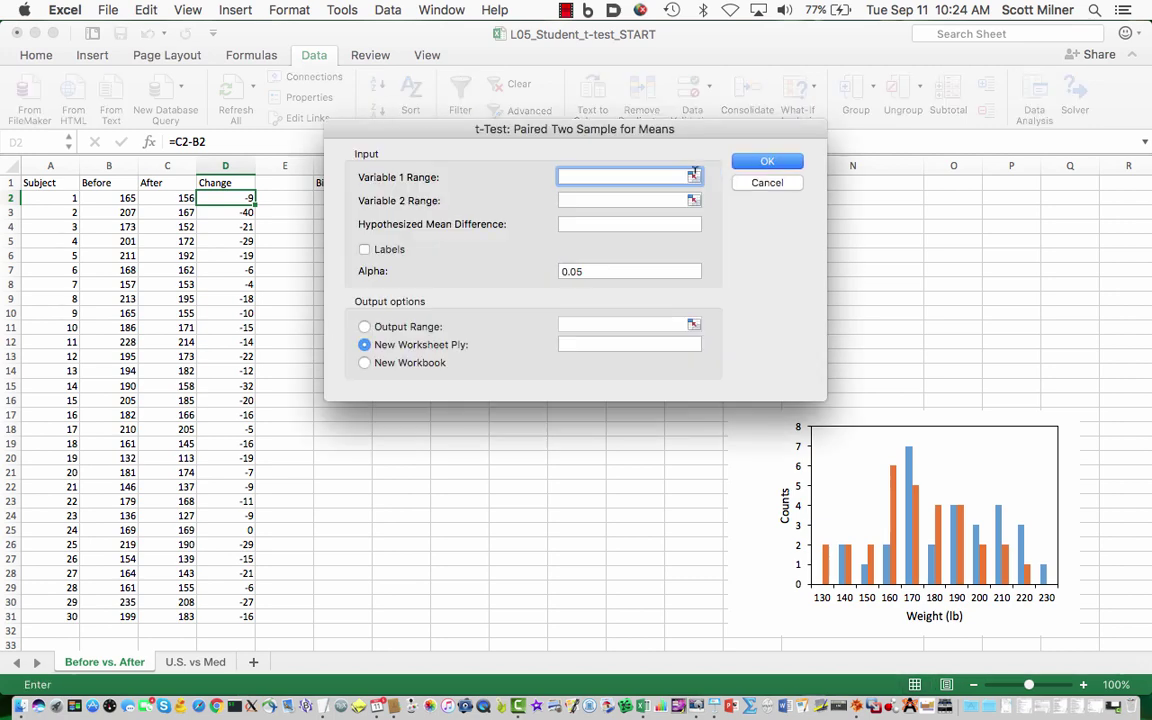
left_click(693, 176)
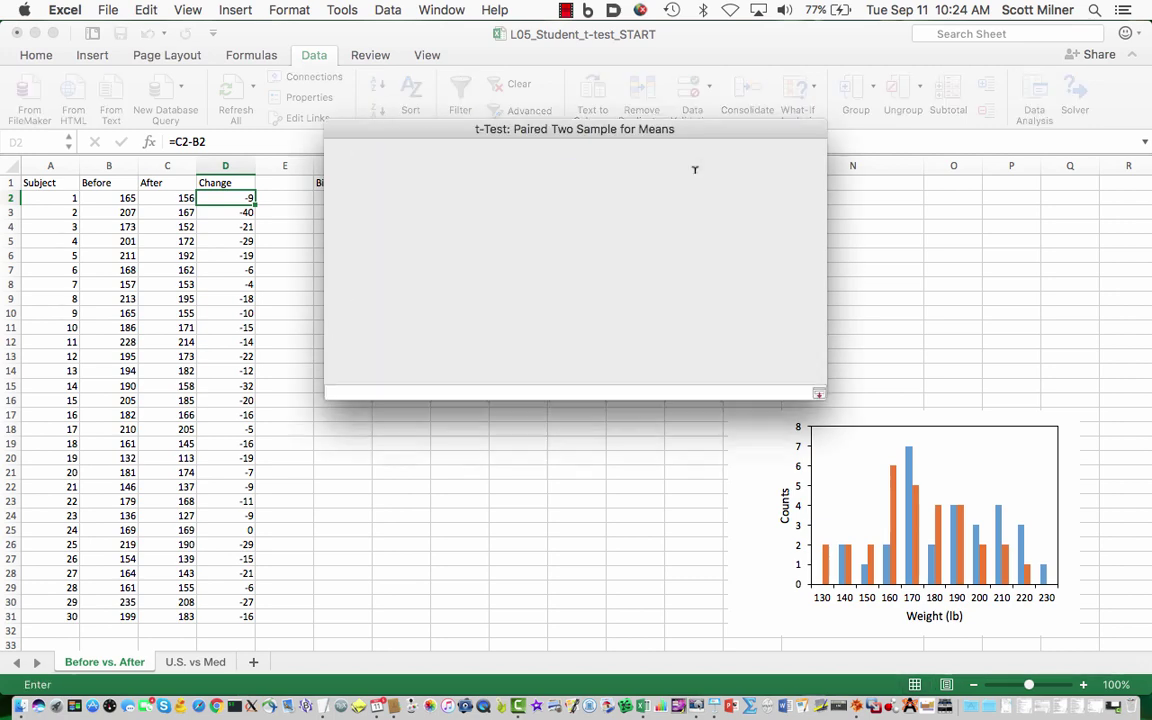
left_click_drag(128, 200, 118, 617)
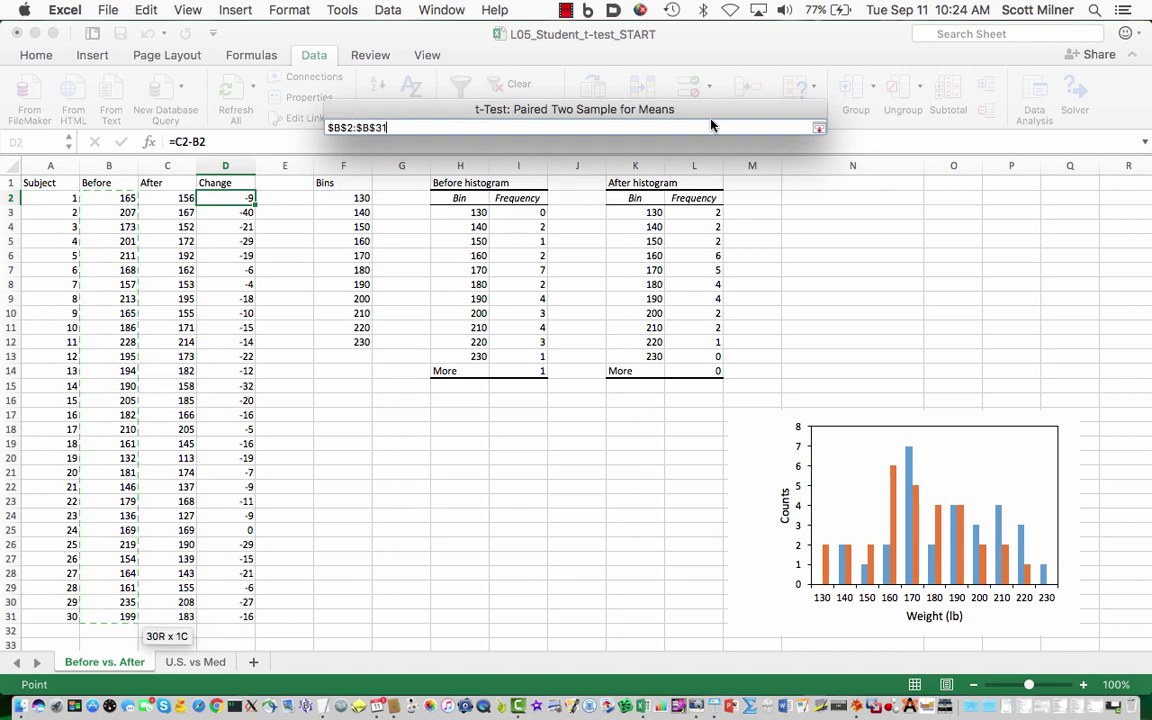
left_click(819, 128)
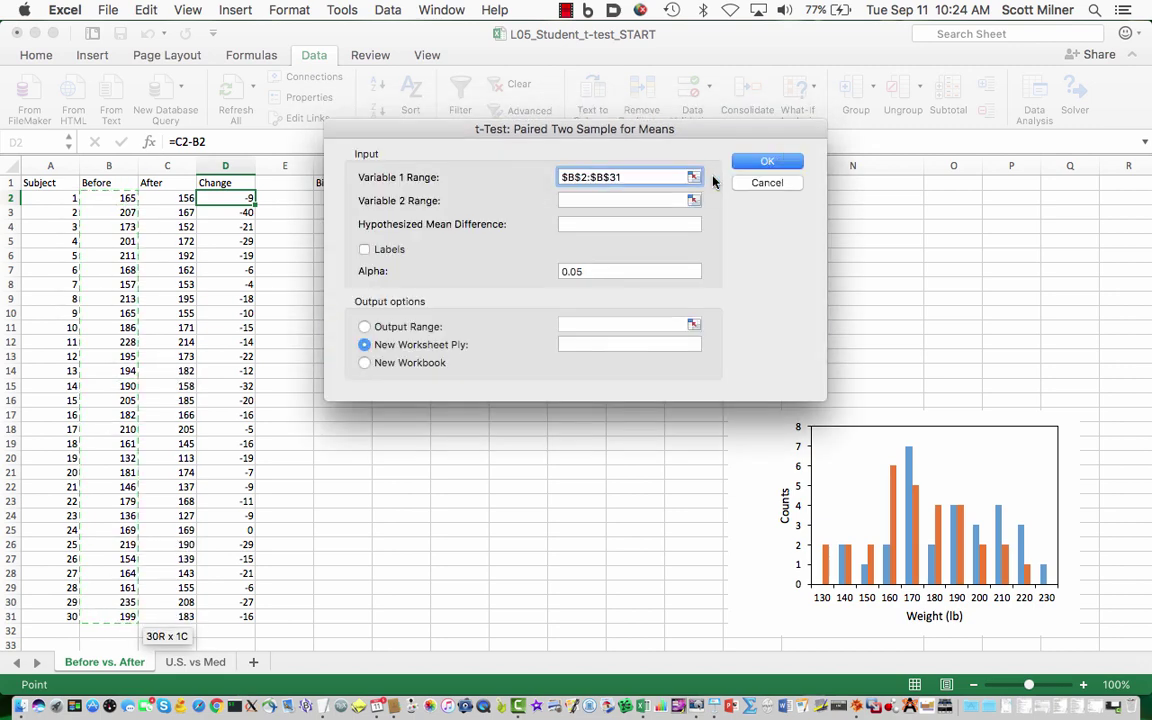
left_click(693, 200)
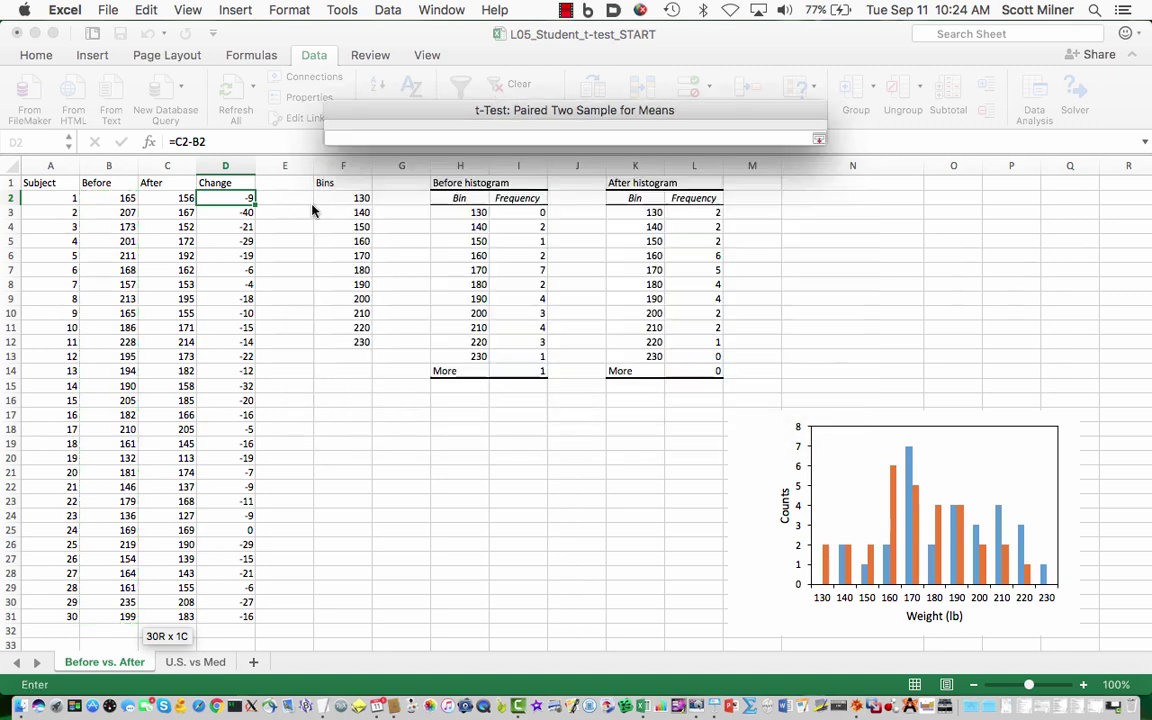
left_click_drag(186, 200, 179, 624)
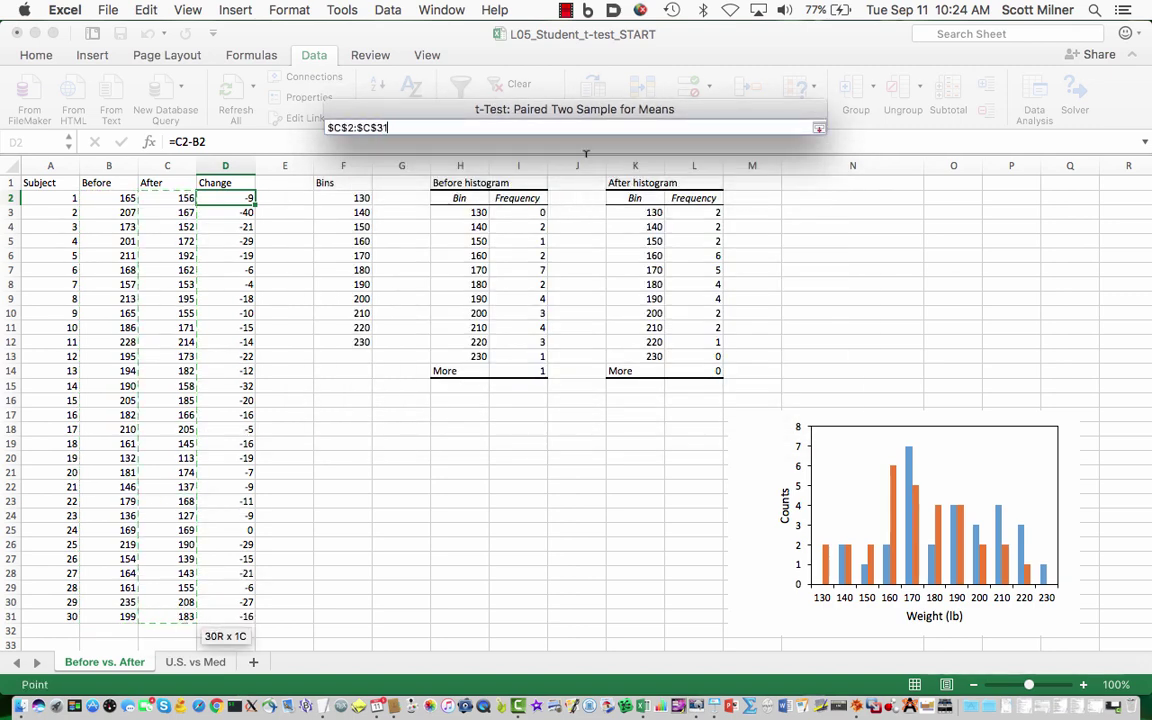
left_click(818, 127)
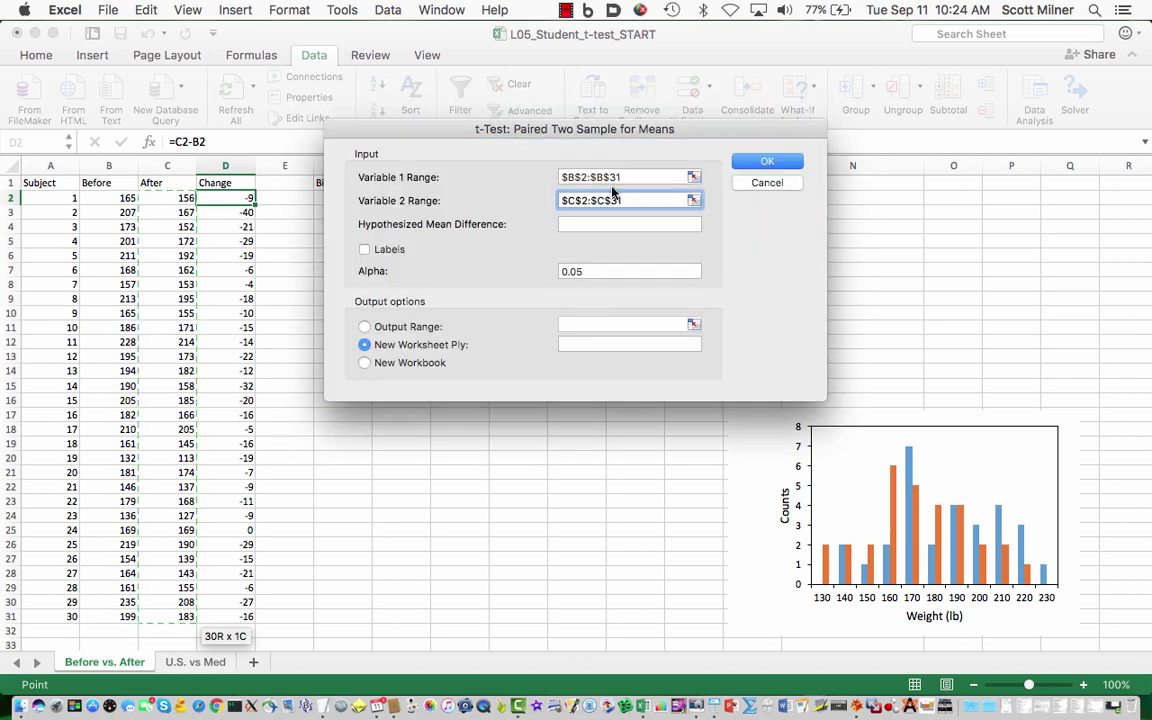
- Set hypothesized mean difference 0 and output range $N$1
left_click(645, 223)
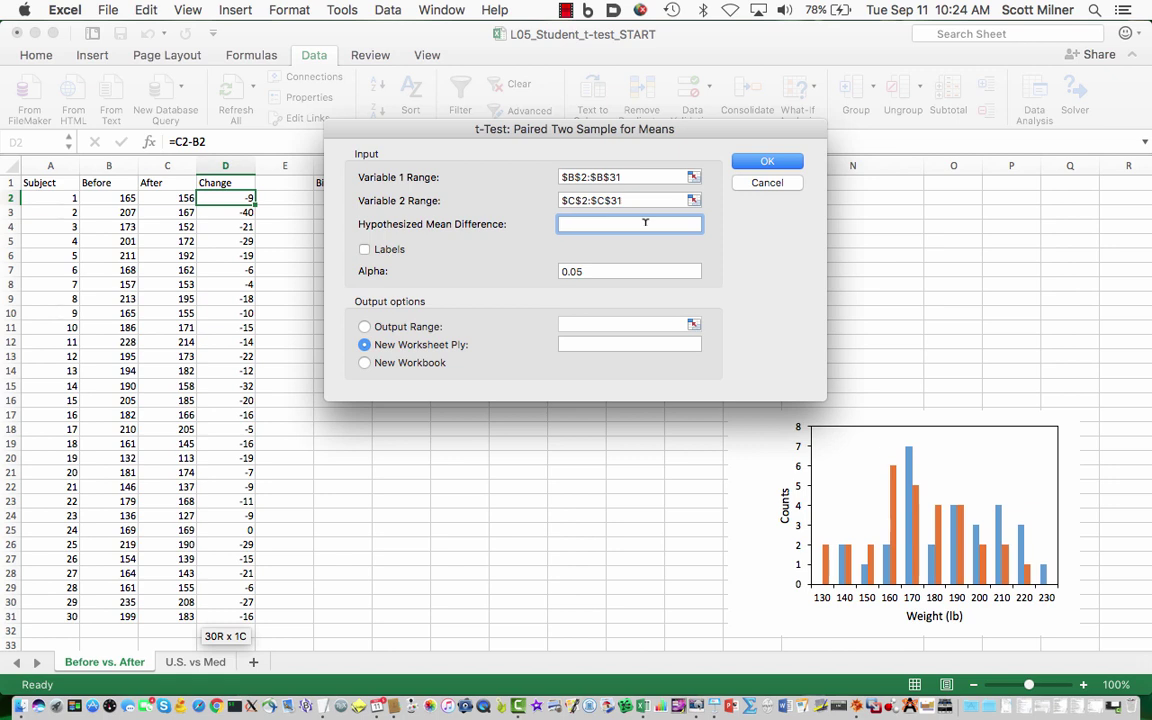
type("0")
left_click(364, 327)
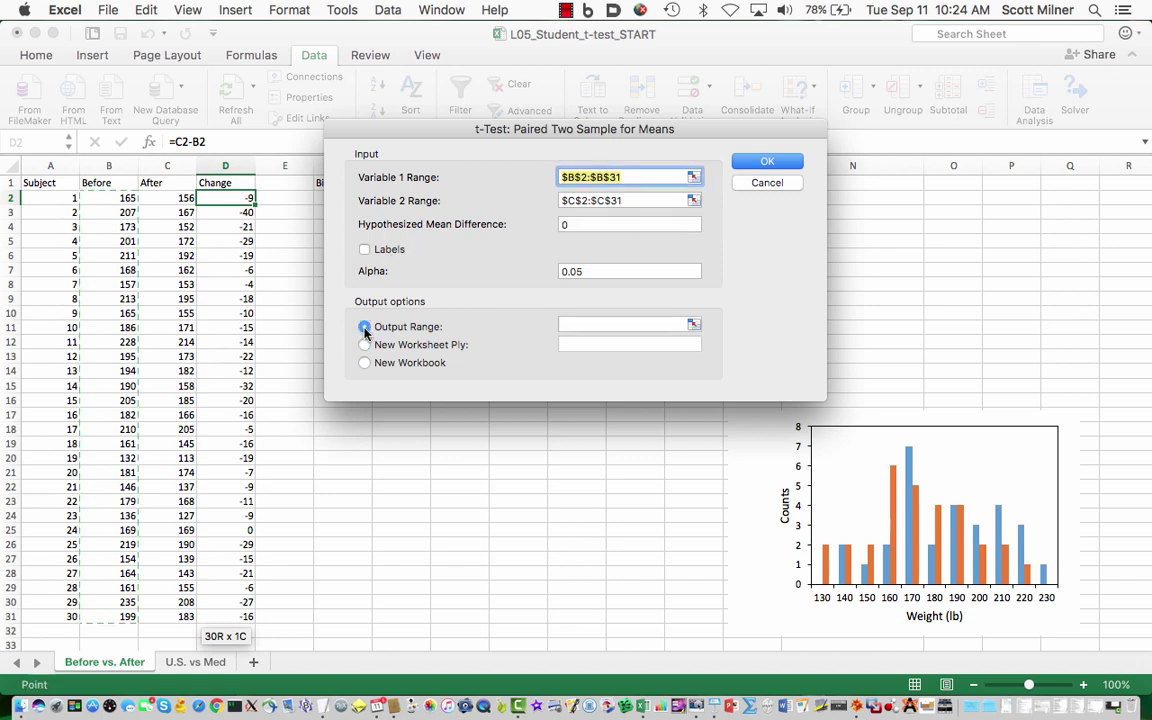
left_click(693, 327)
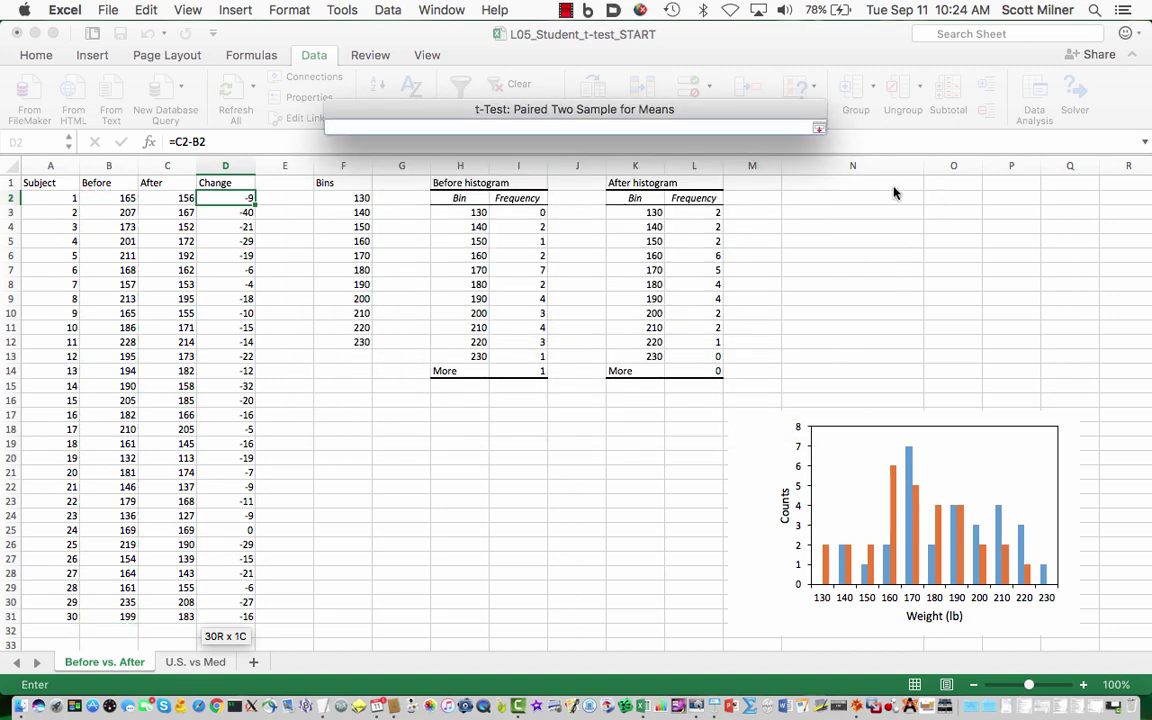
left_click(860, 185)
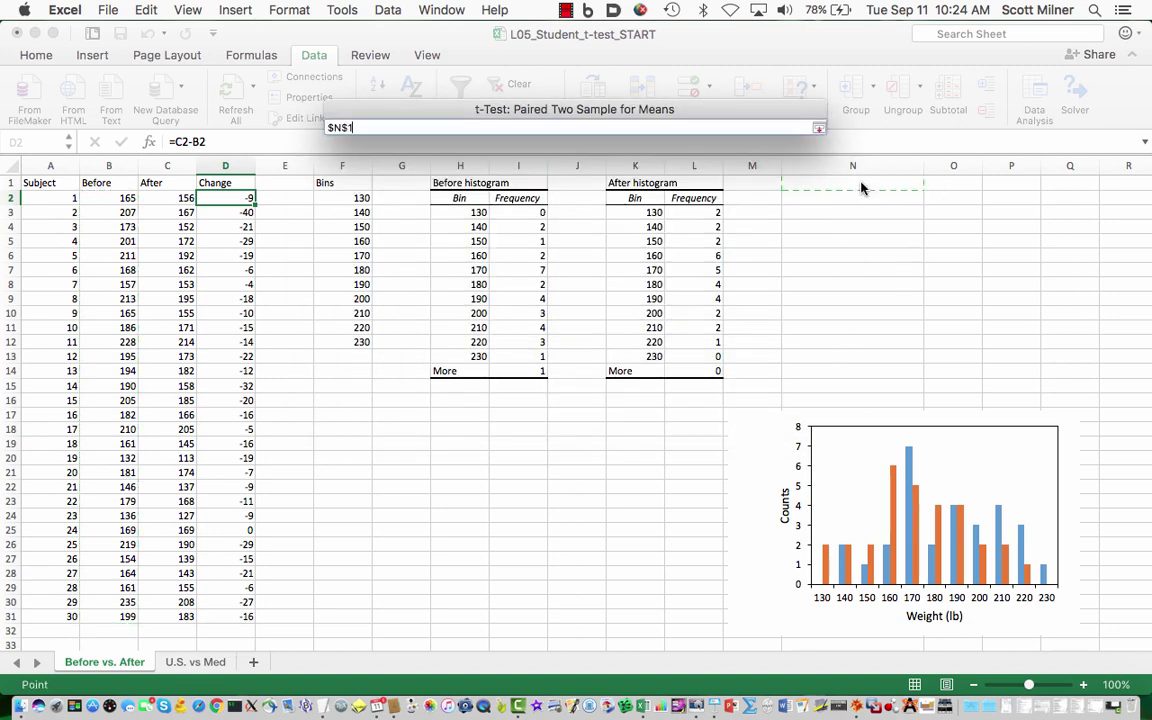
left_click(819, 131)
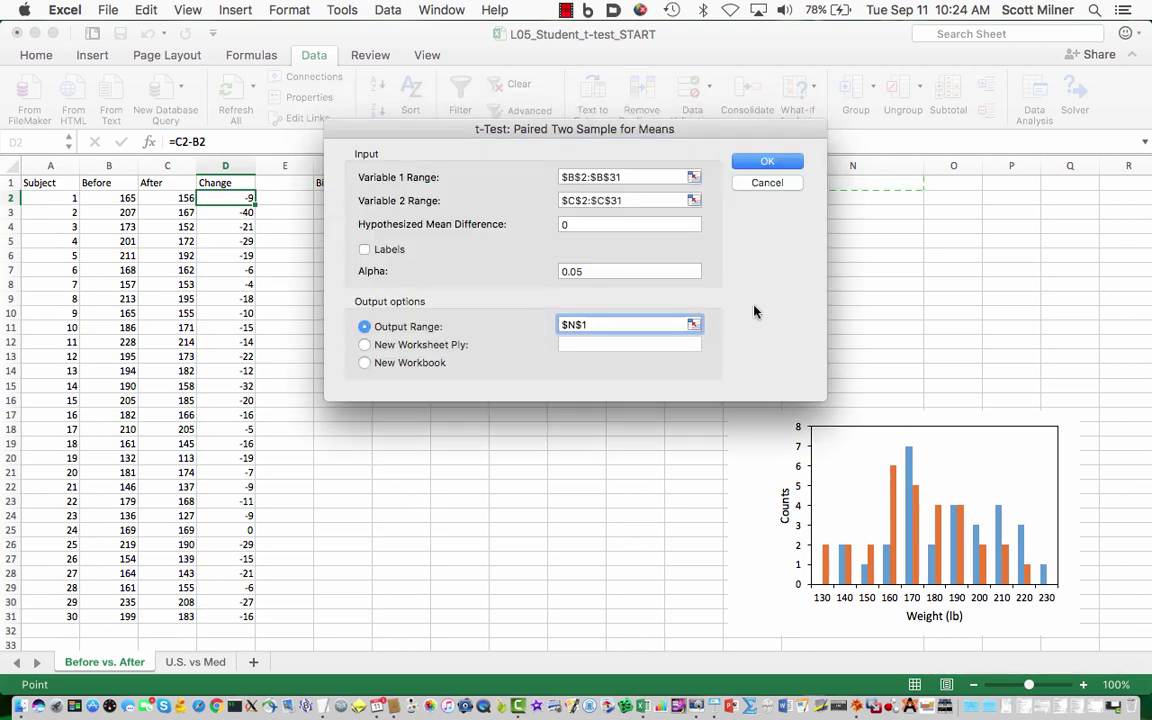
- Run the paired t-test into N1 (two-tail P 2.18E-10), then pause the screen recording
left_click(767, 162)
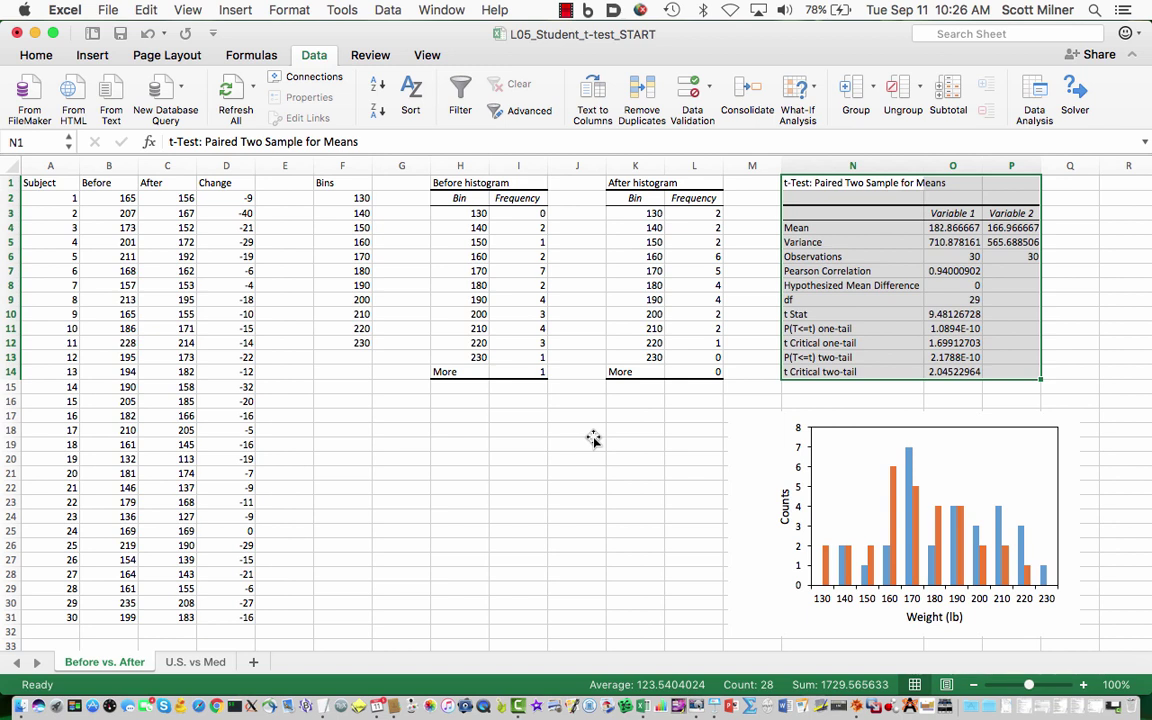
left_click(566, 10)
left_click(586, 49)
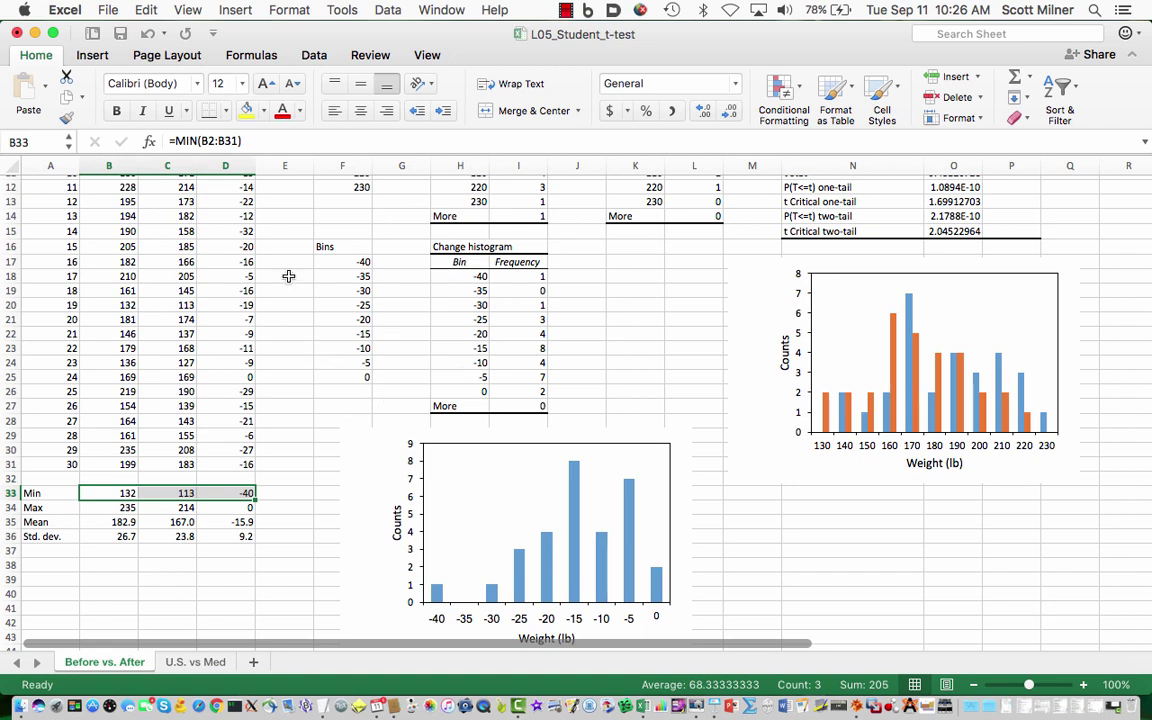
scroll(288, 276, "up", 5)
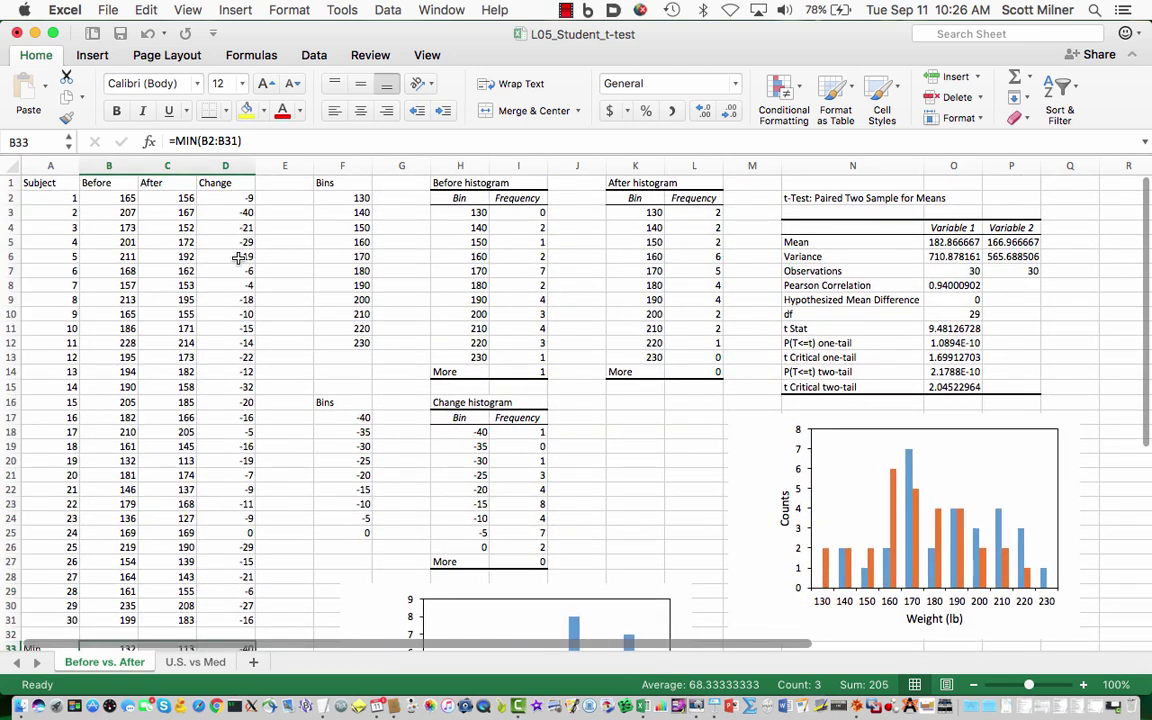
scroll(293, 452, "down", 3)
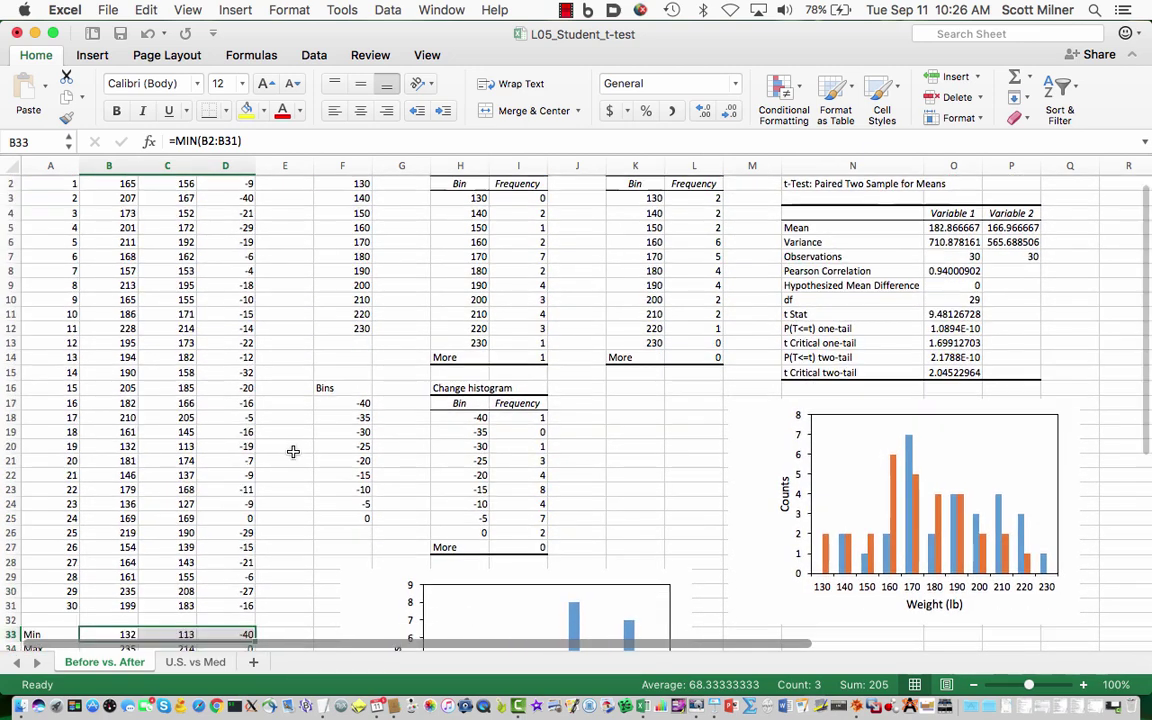
scroll(293, 452, "down", 2)
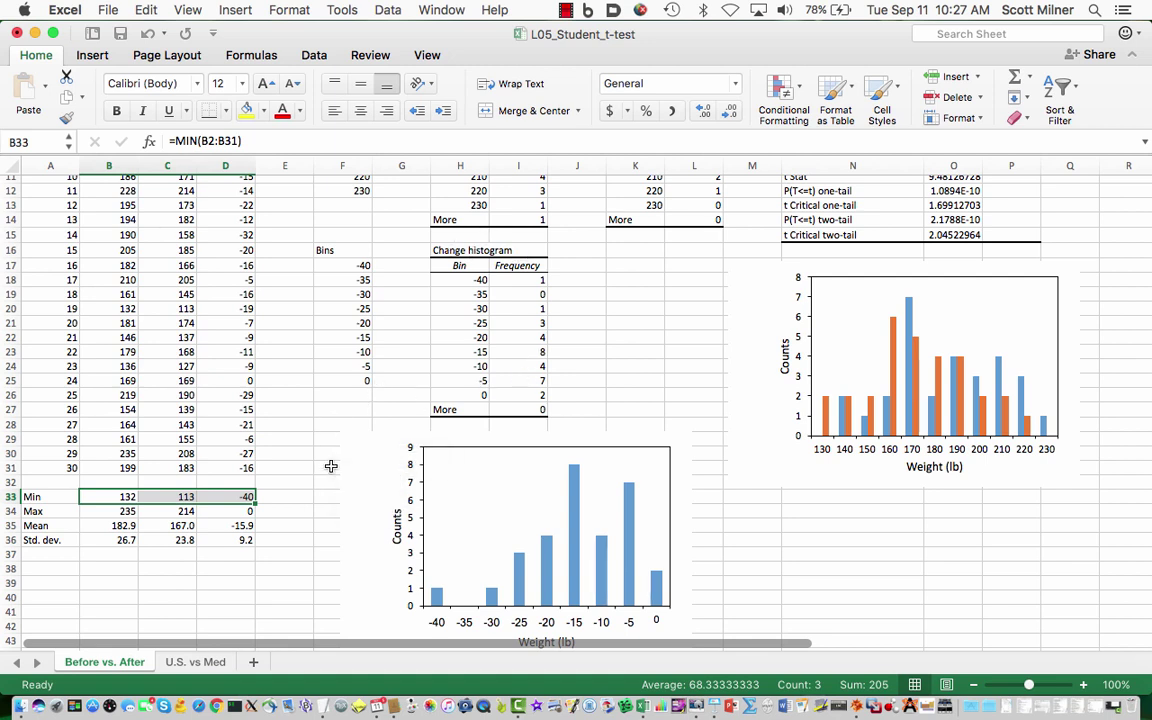
scroll(331, 466, "down", 2)
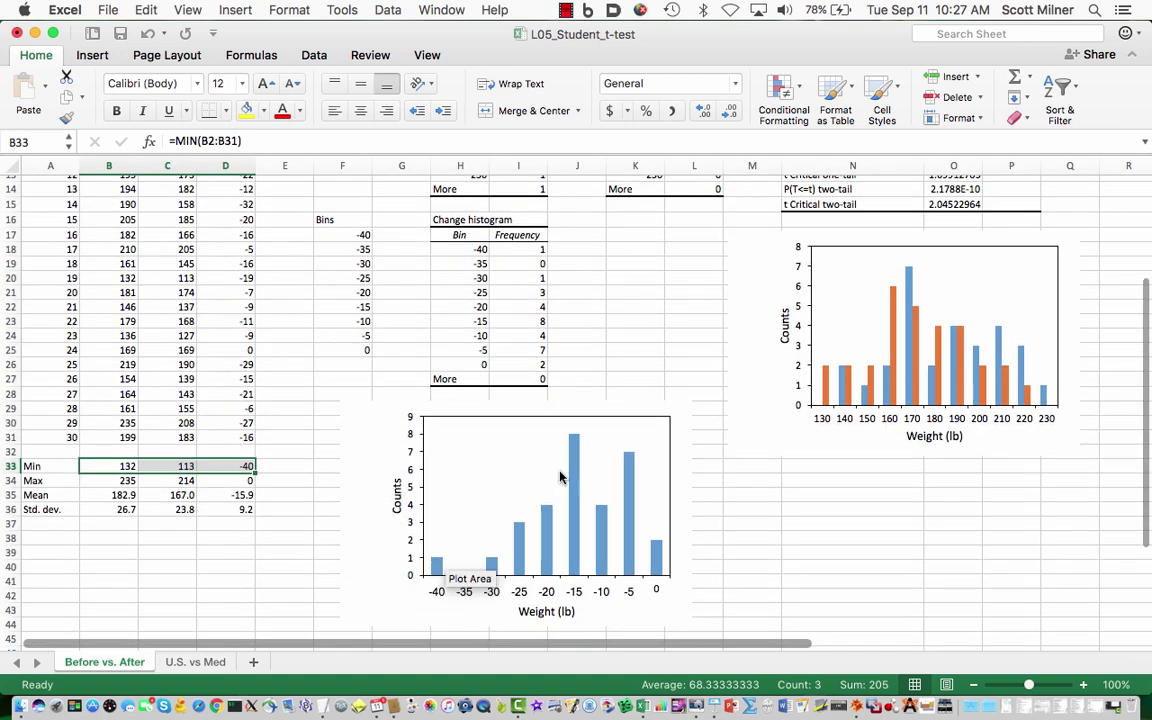